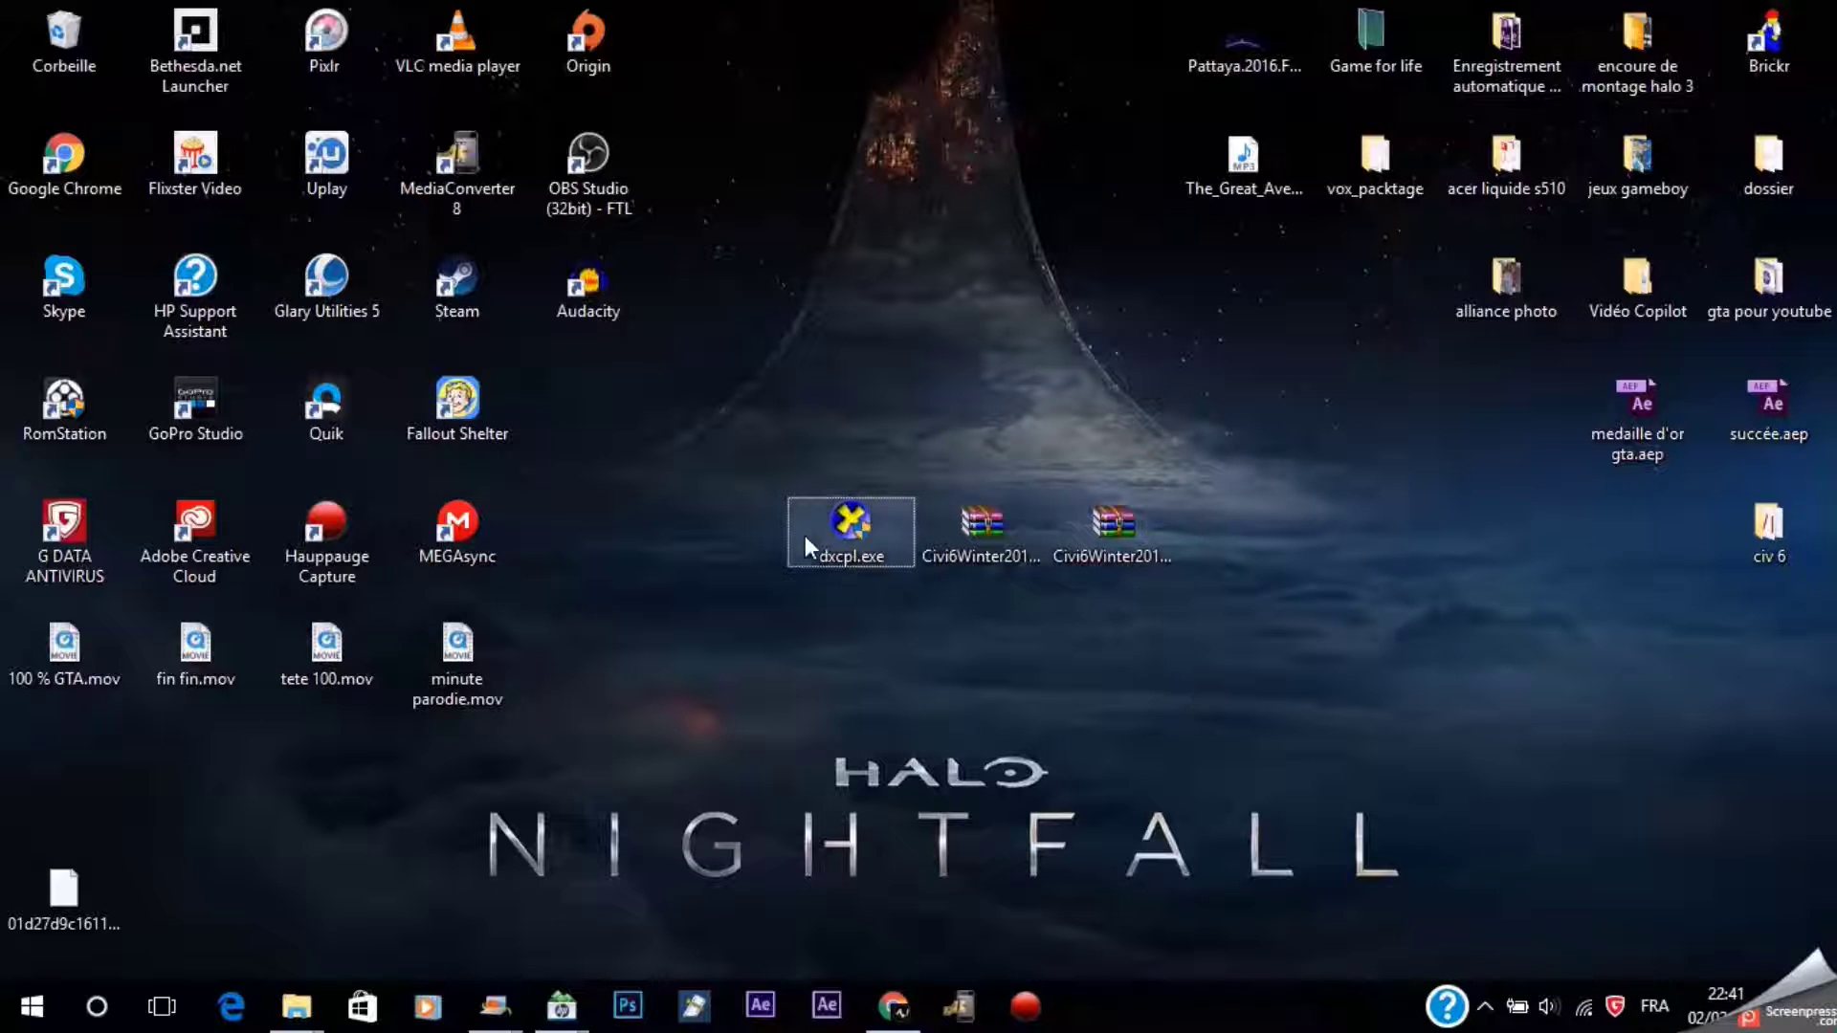
Extract the first Civi6Winter2016Editpc archive on the desktop into its own folder, entering the archive password
left_click_drag(968, 616, 1273, 431)
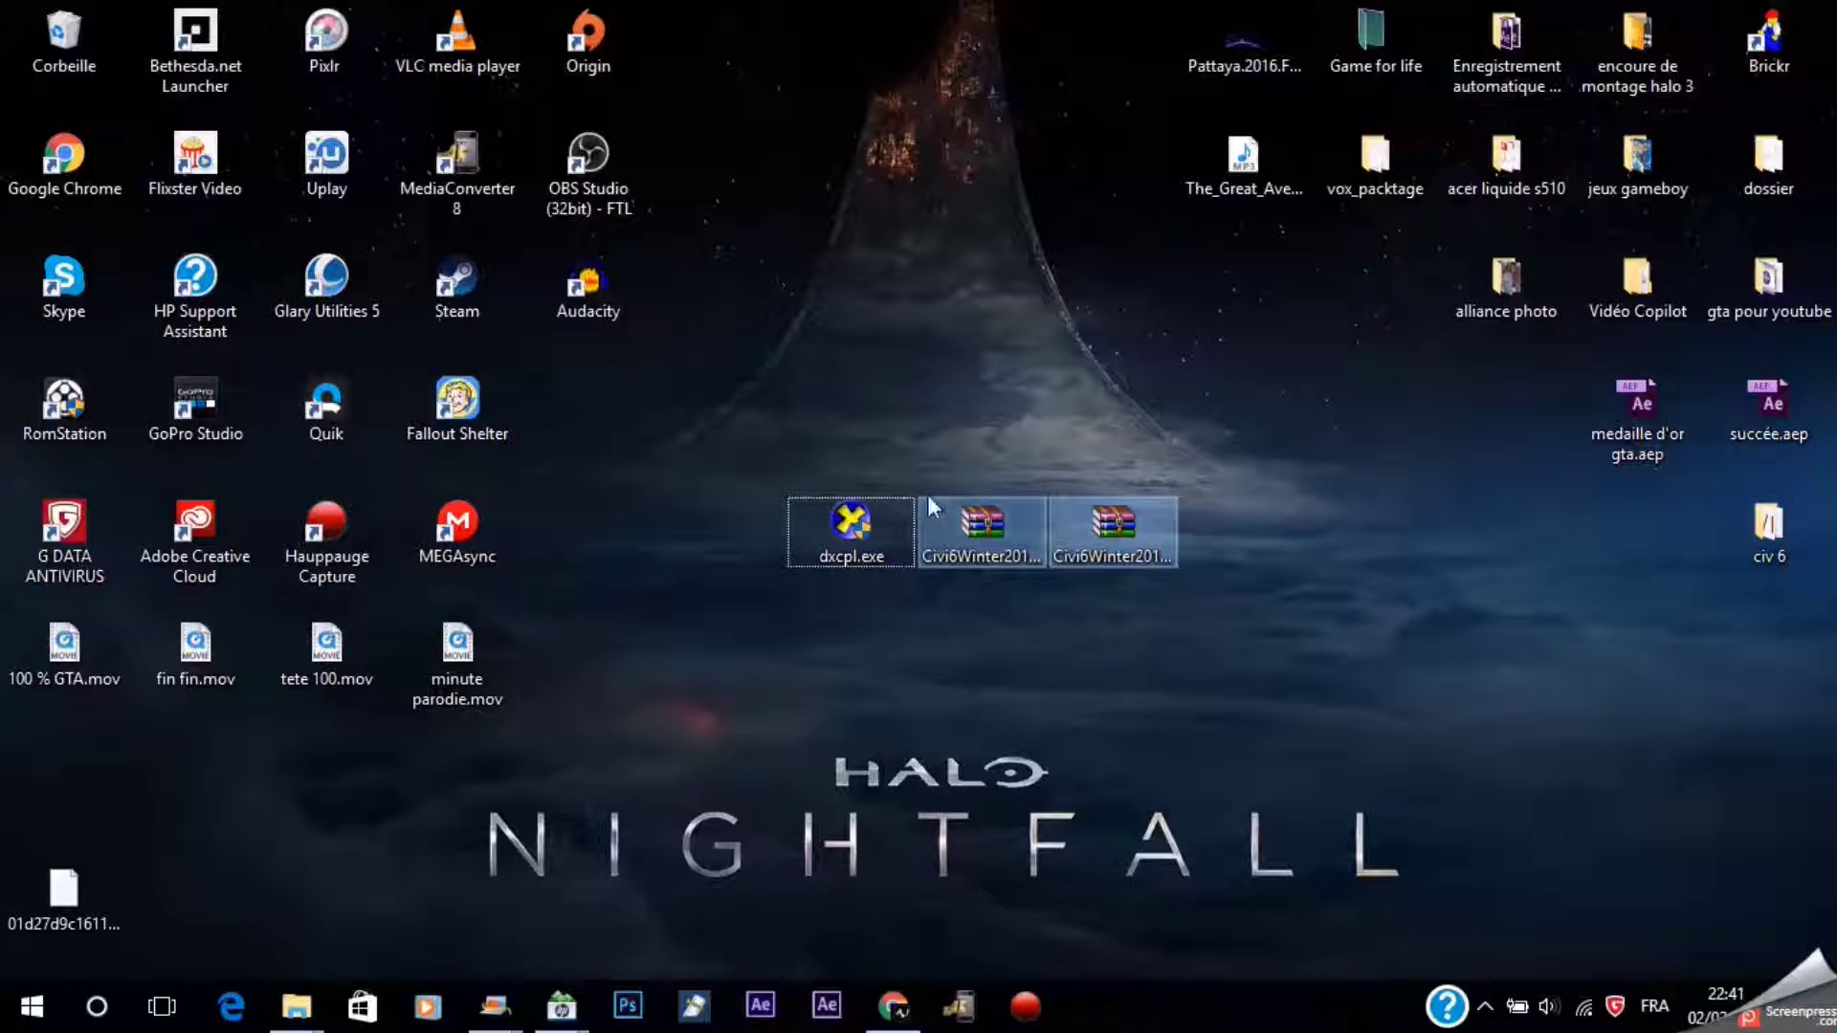
left_click(942, 419)
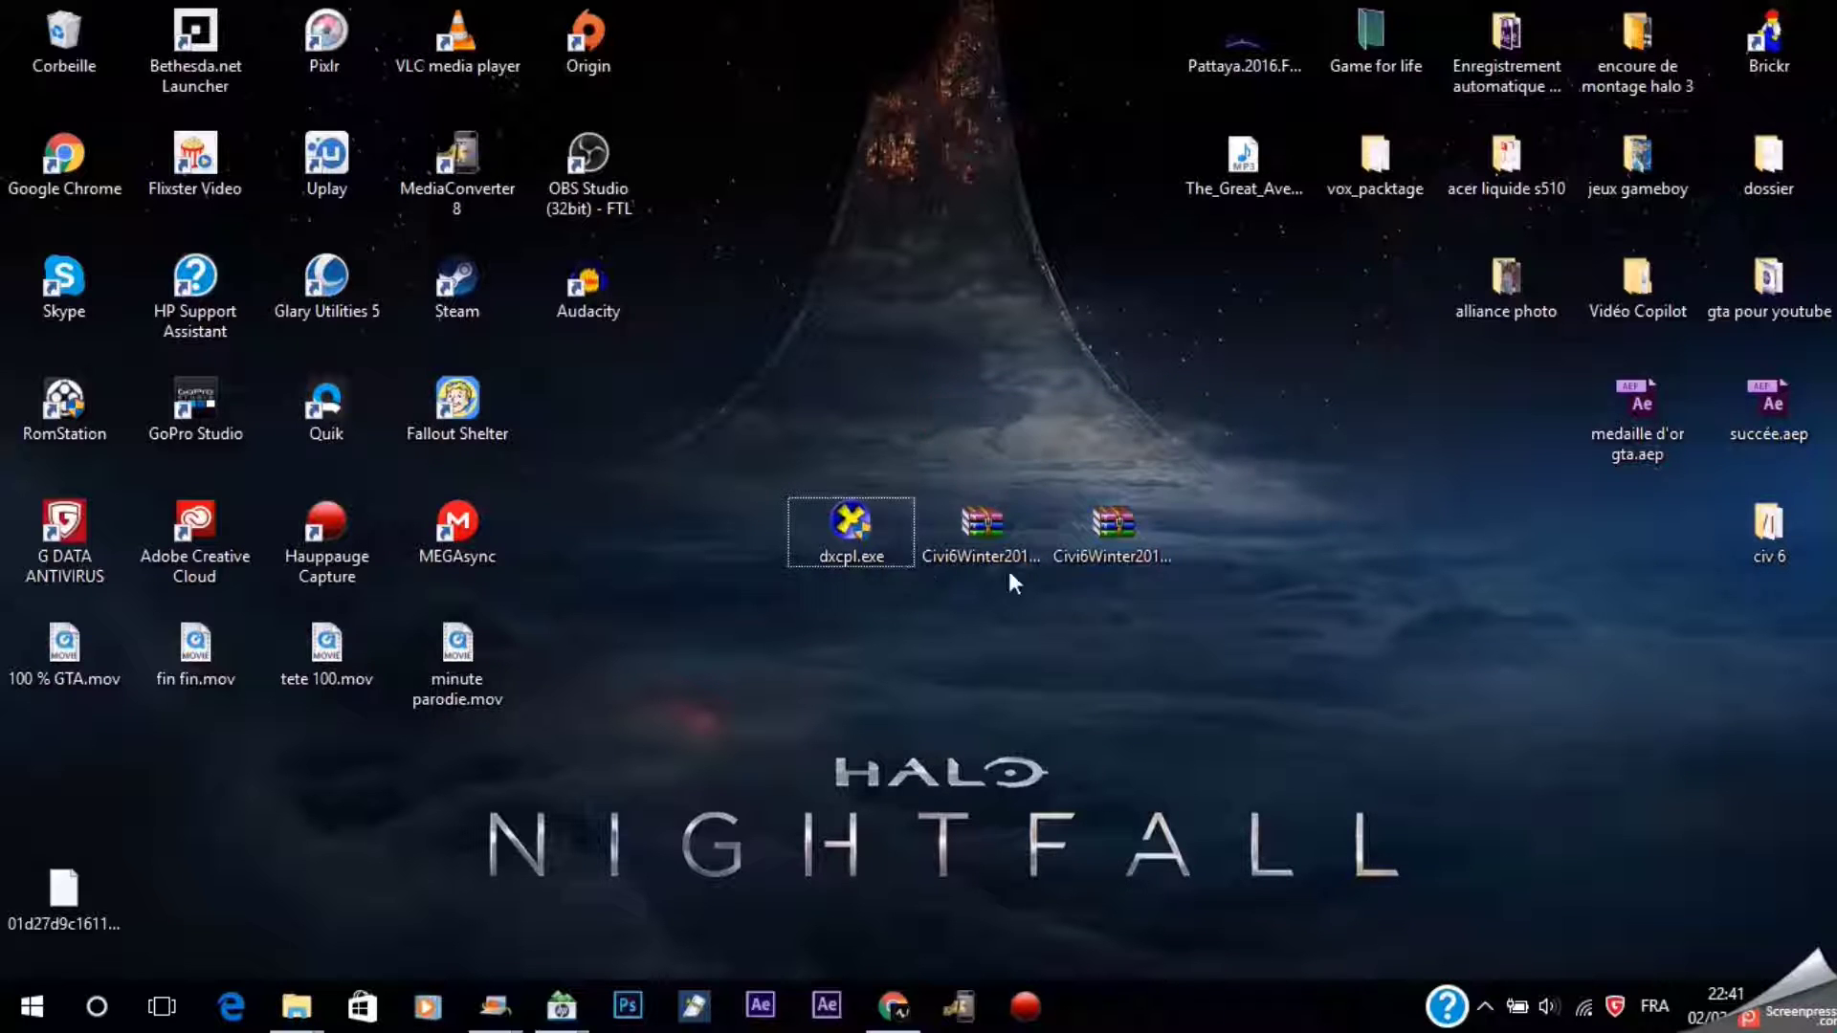
right_click(986, 523)
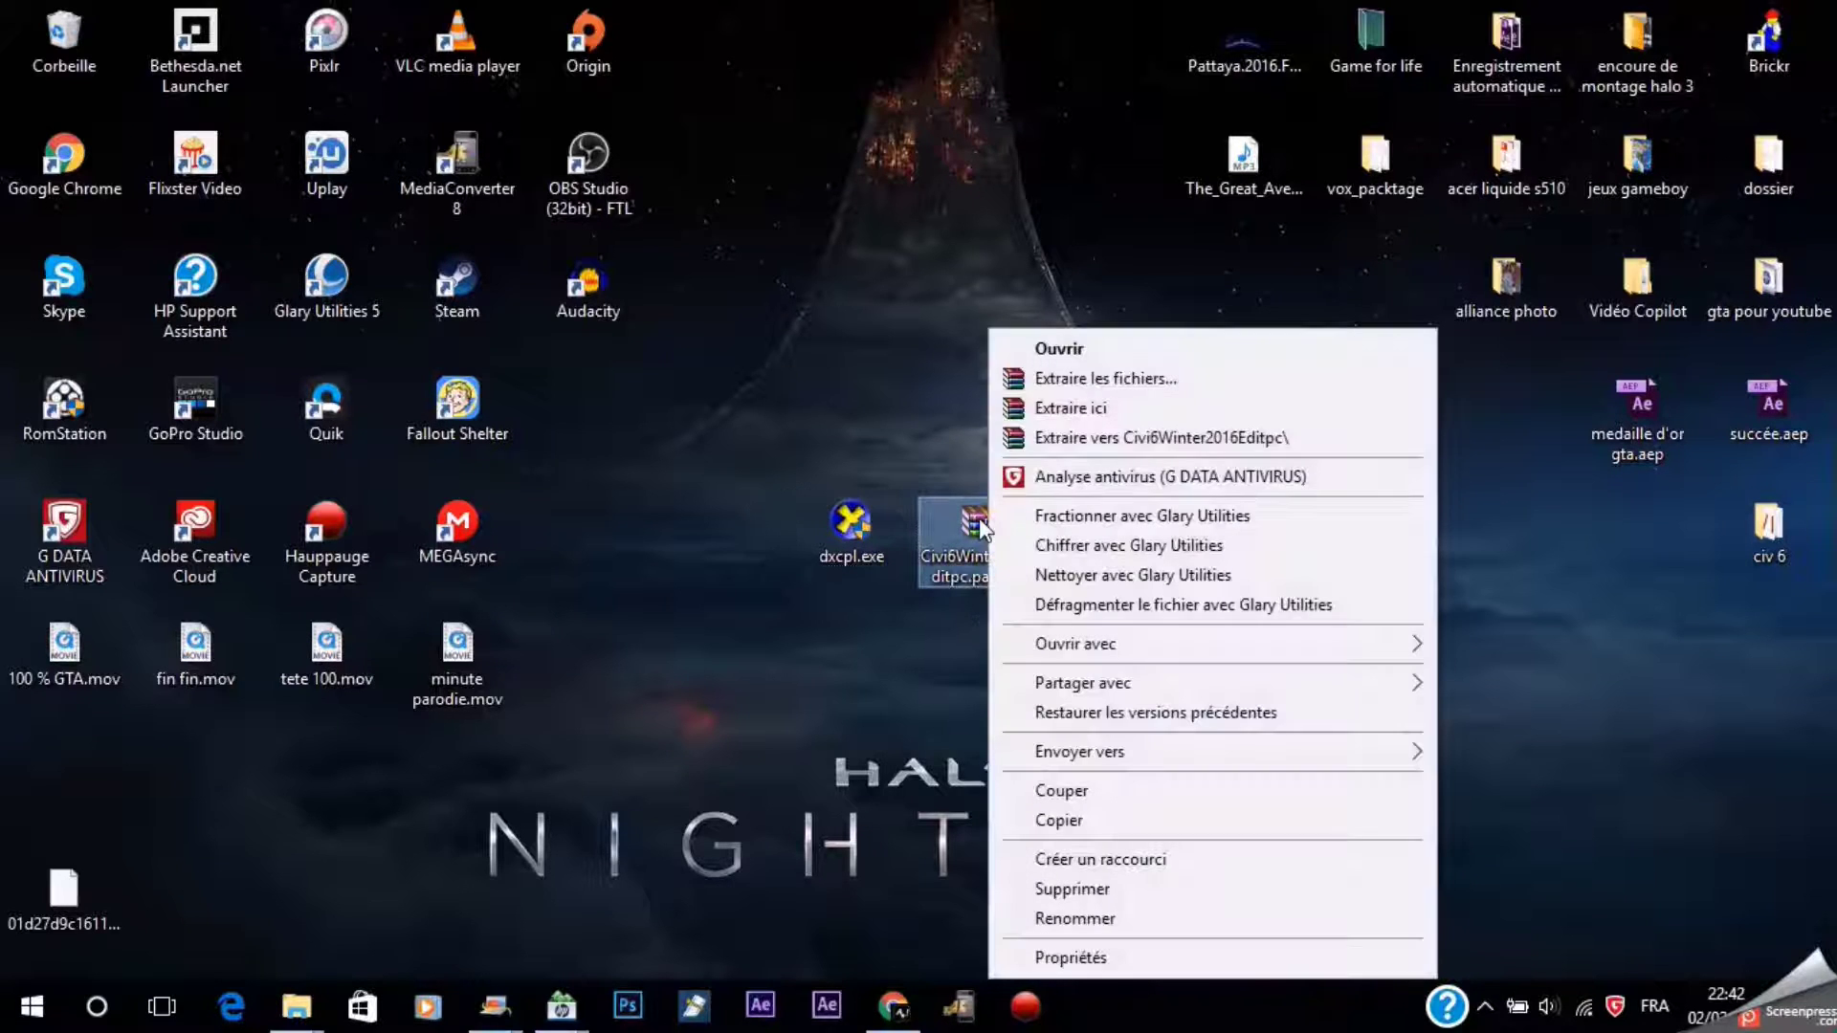
left_click(1141, 442)
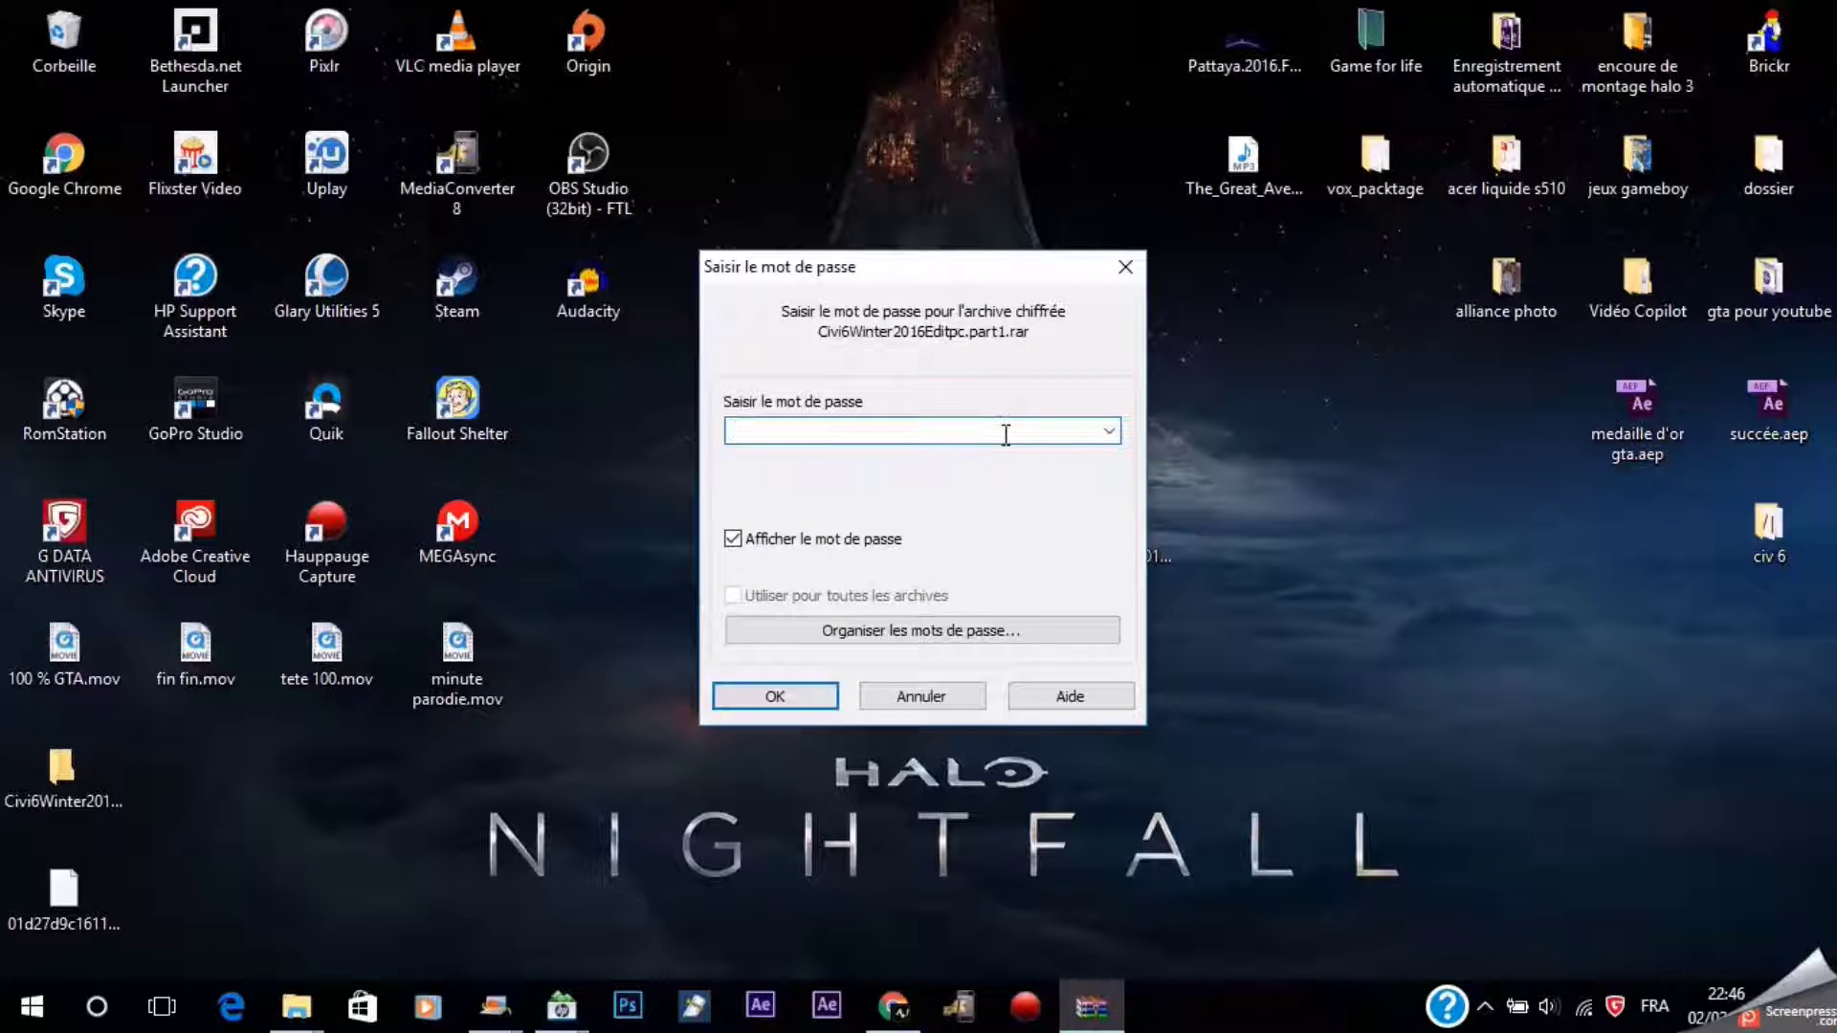
key("ctrl+v")
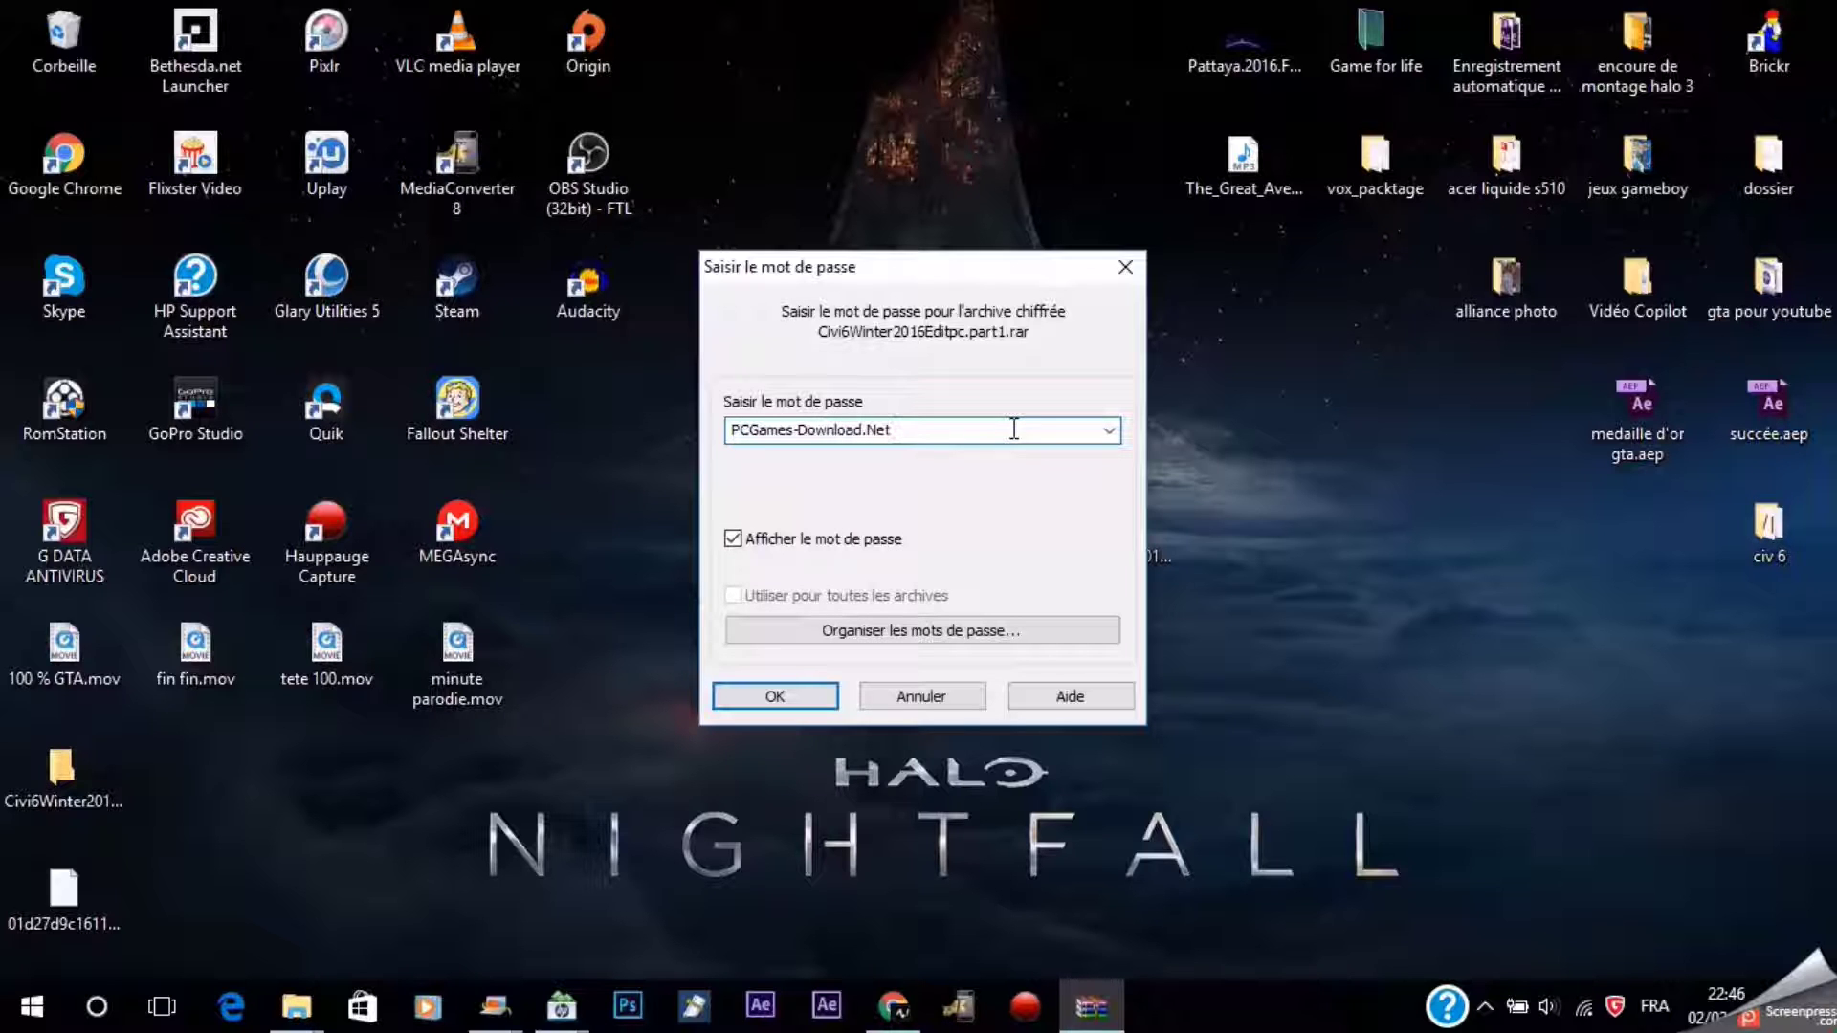
left_click(792, 698)
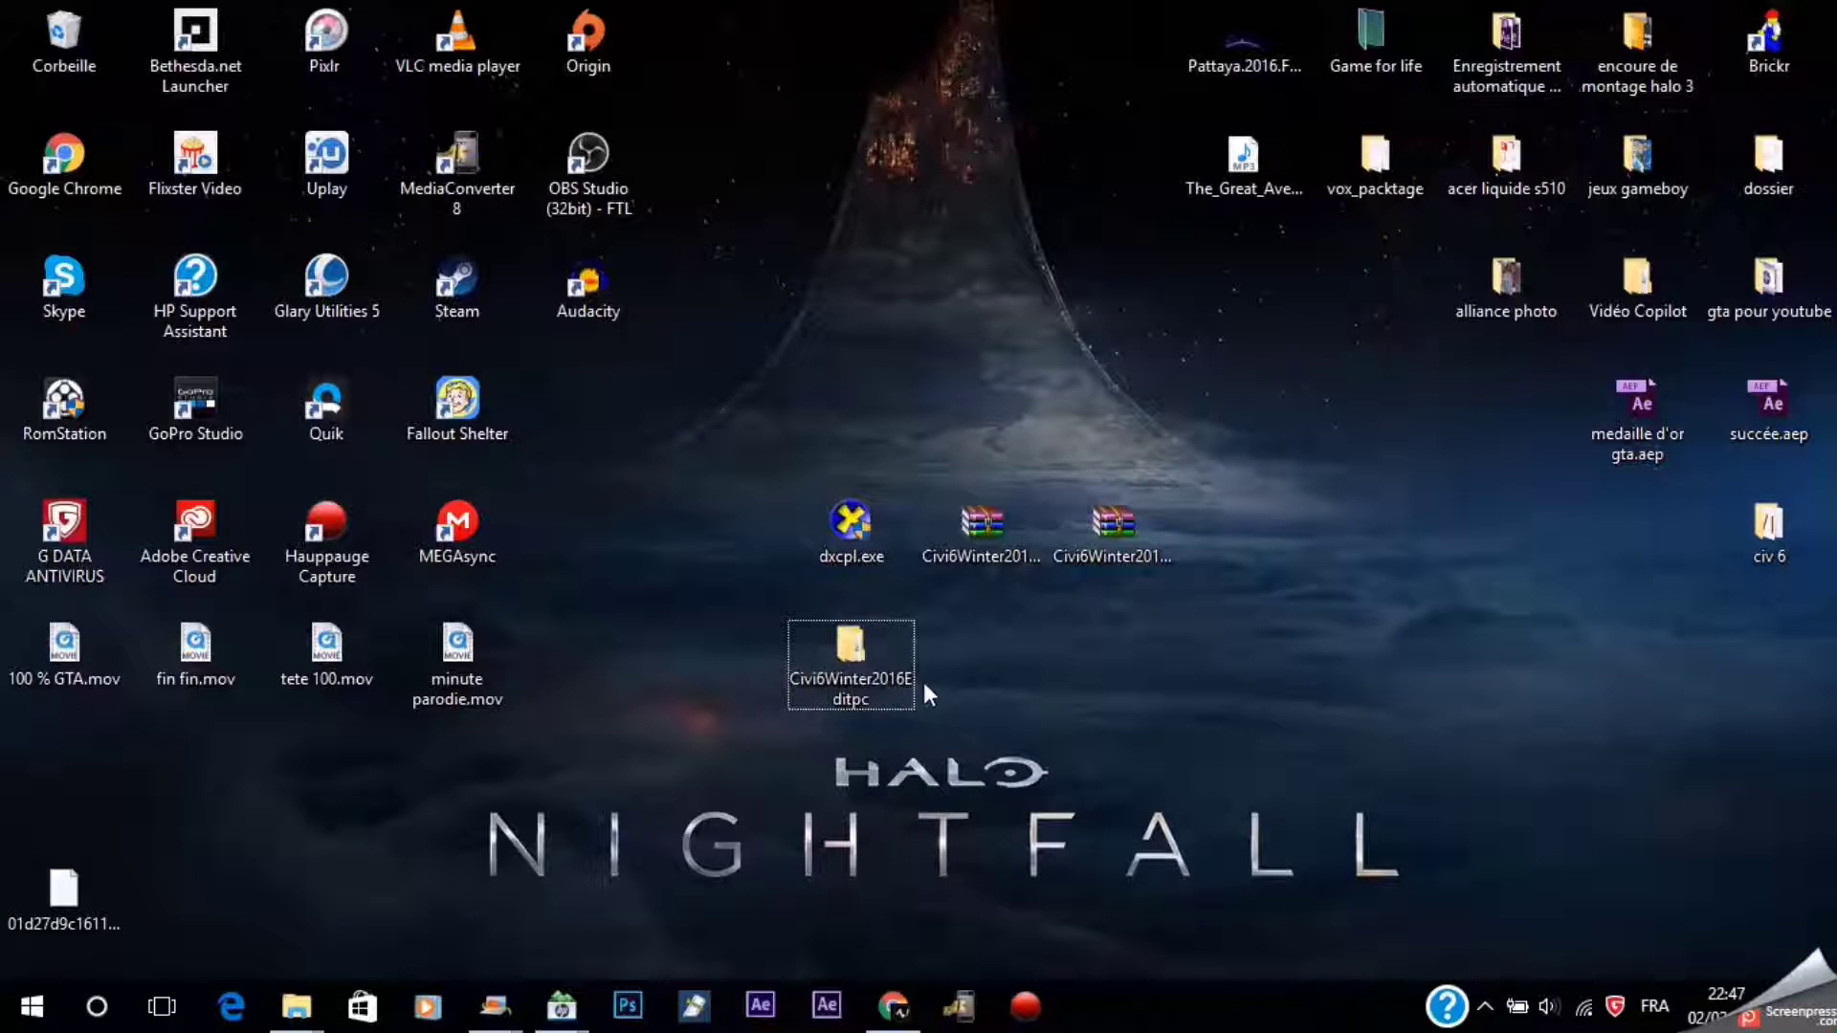
Mount the rld-cv6w2016.iso image from the Civilization.VI.Winter.2016.Edition-RELOADED folder inside the extracted Civi6Winter2016Editpc folder
double_click(861, 669)
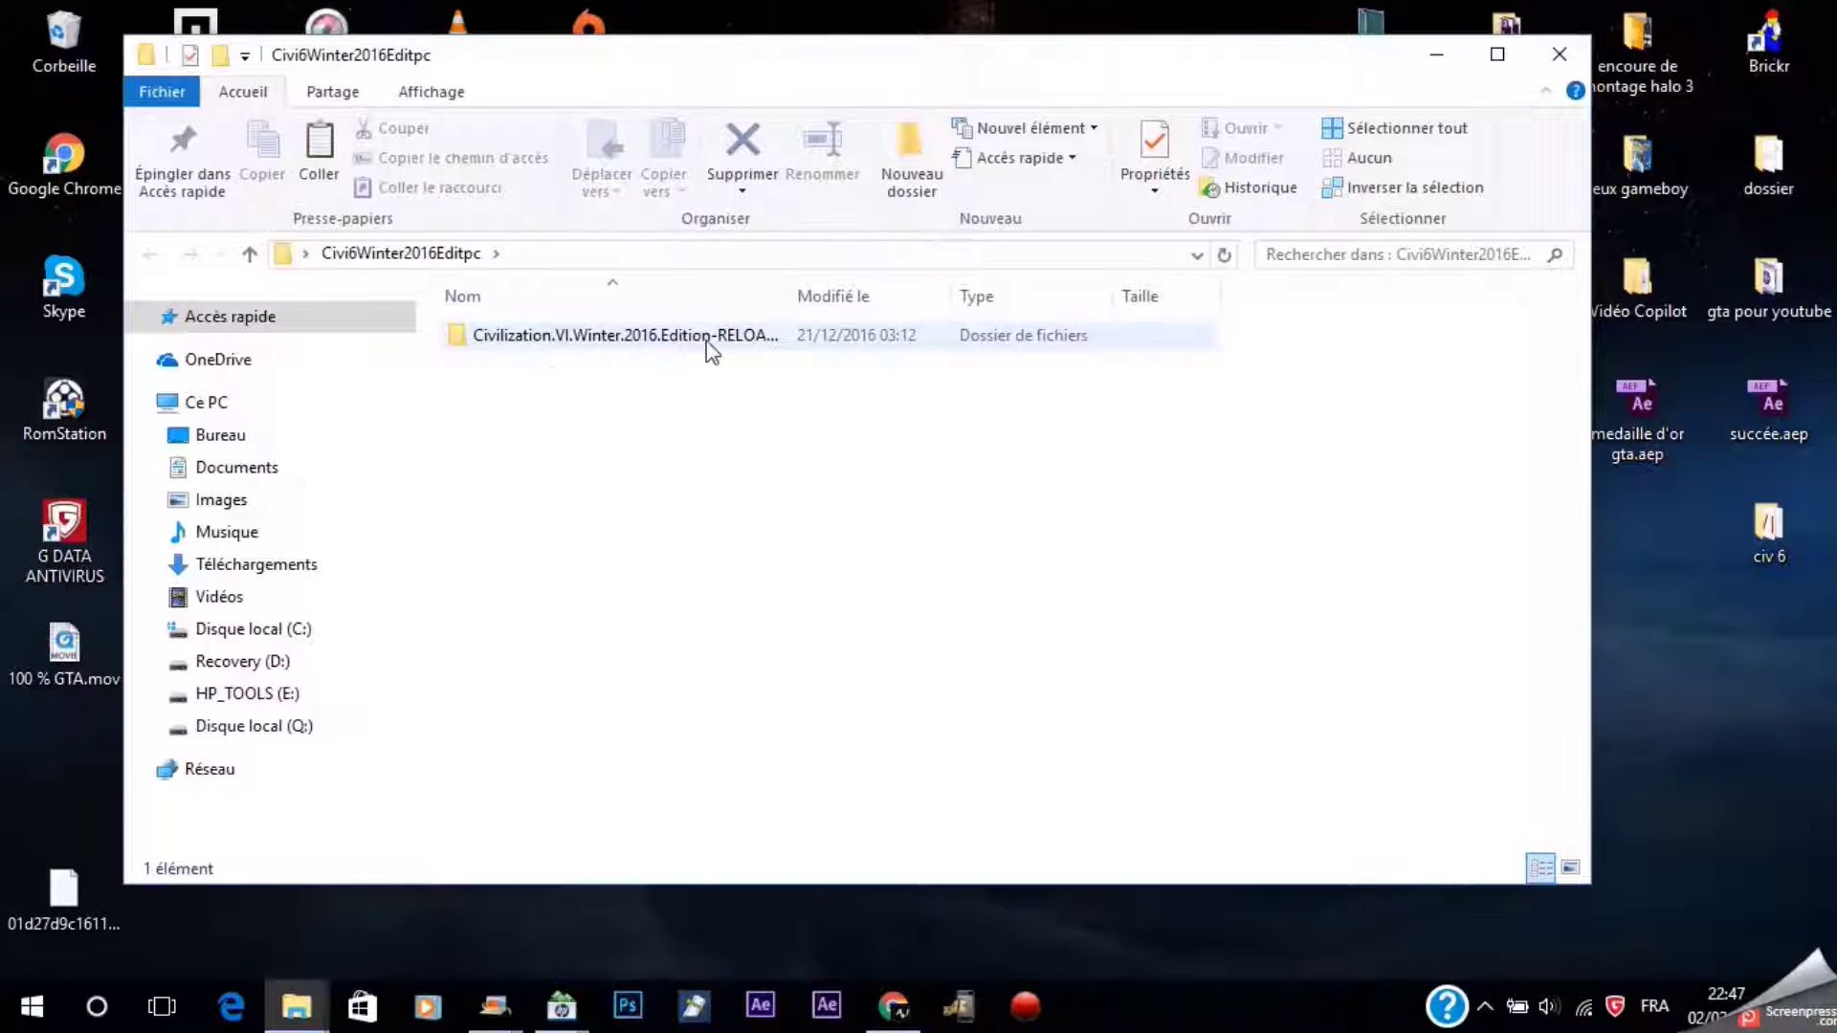
double_click(707, 342)
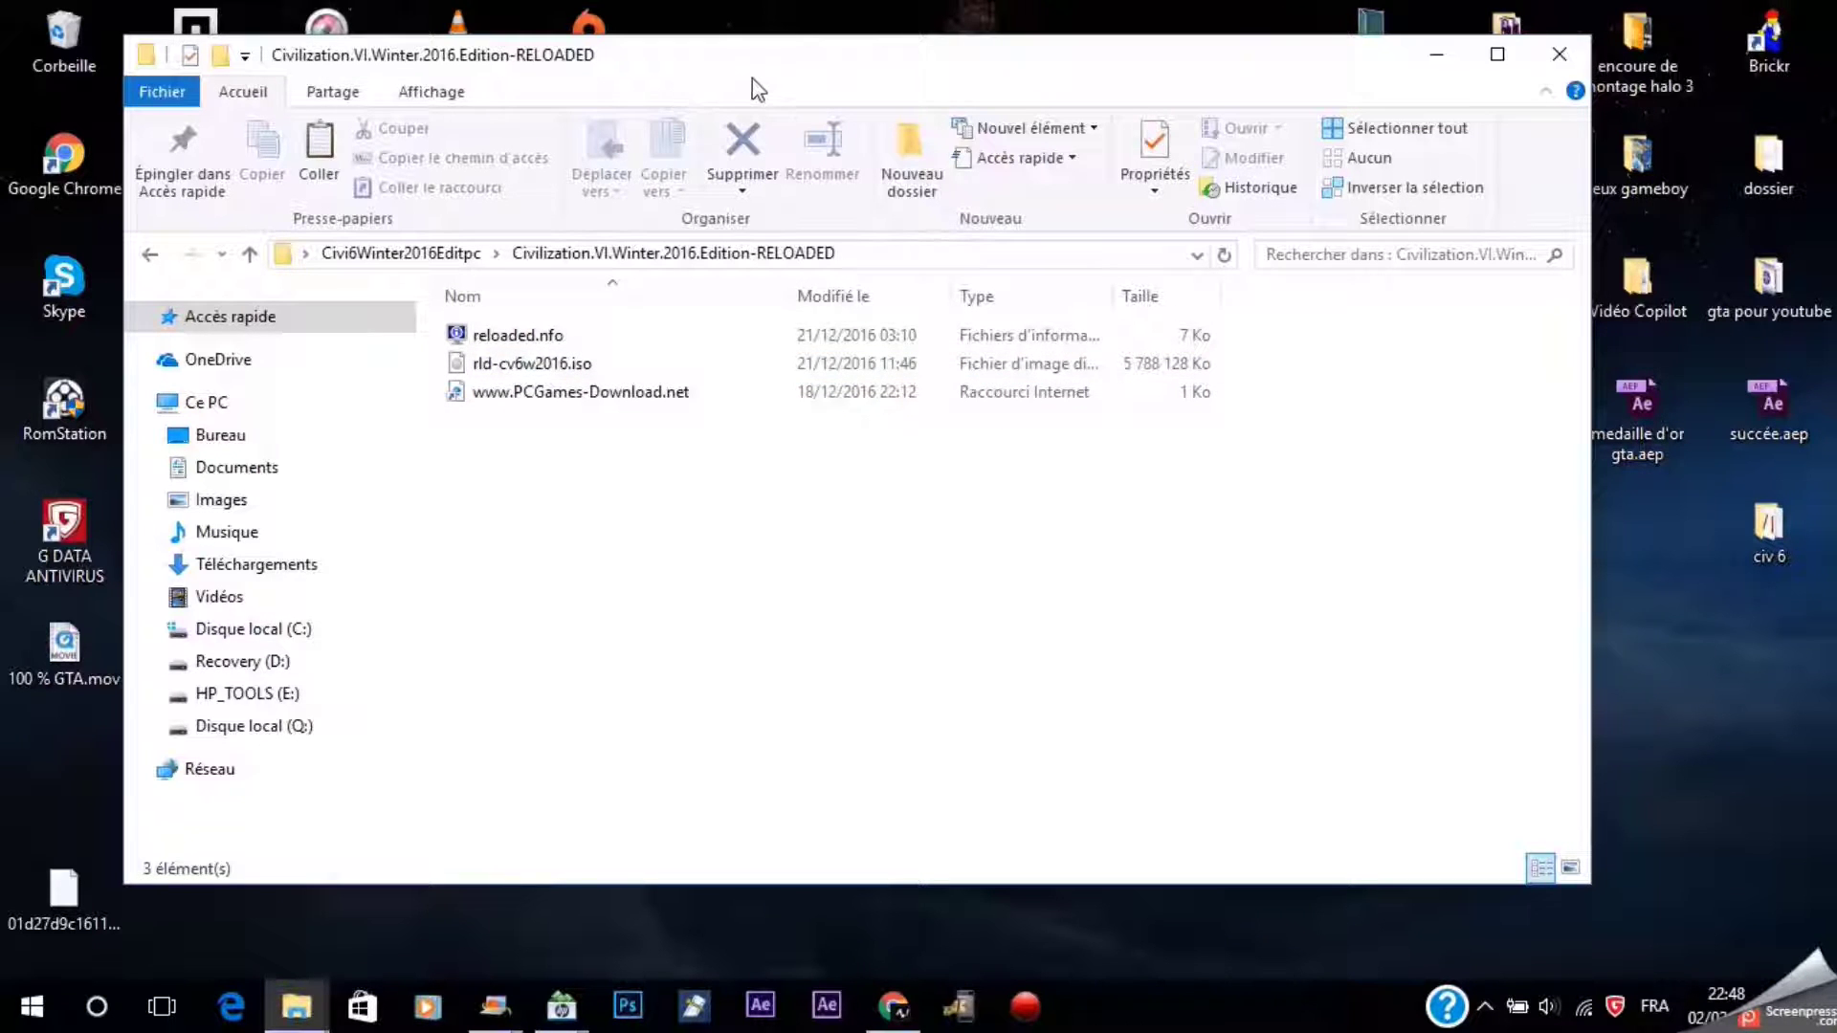
left_click_drag(752, 77, 794, 136)
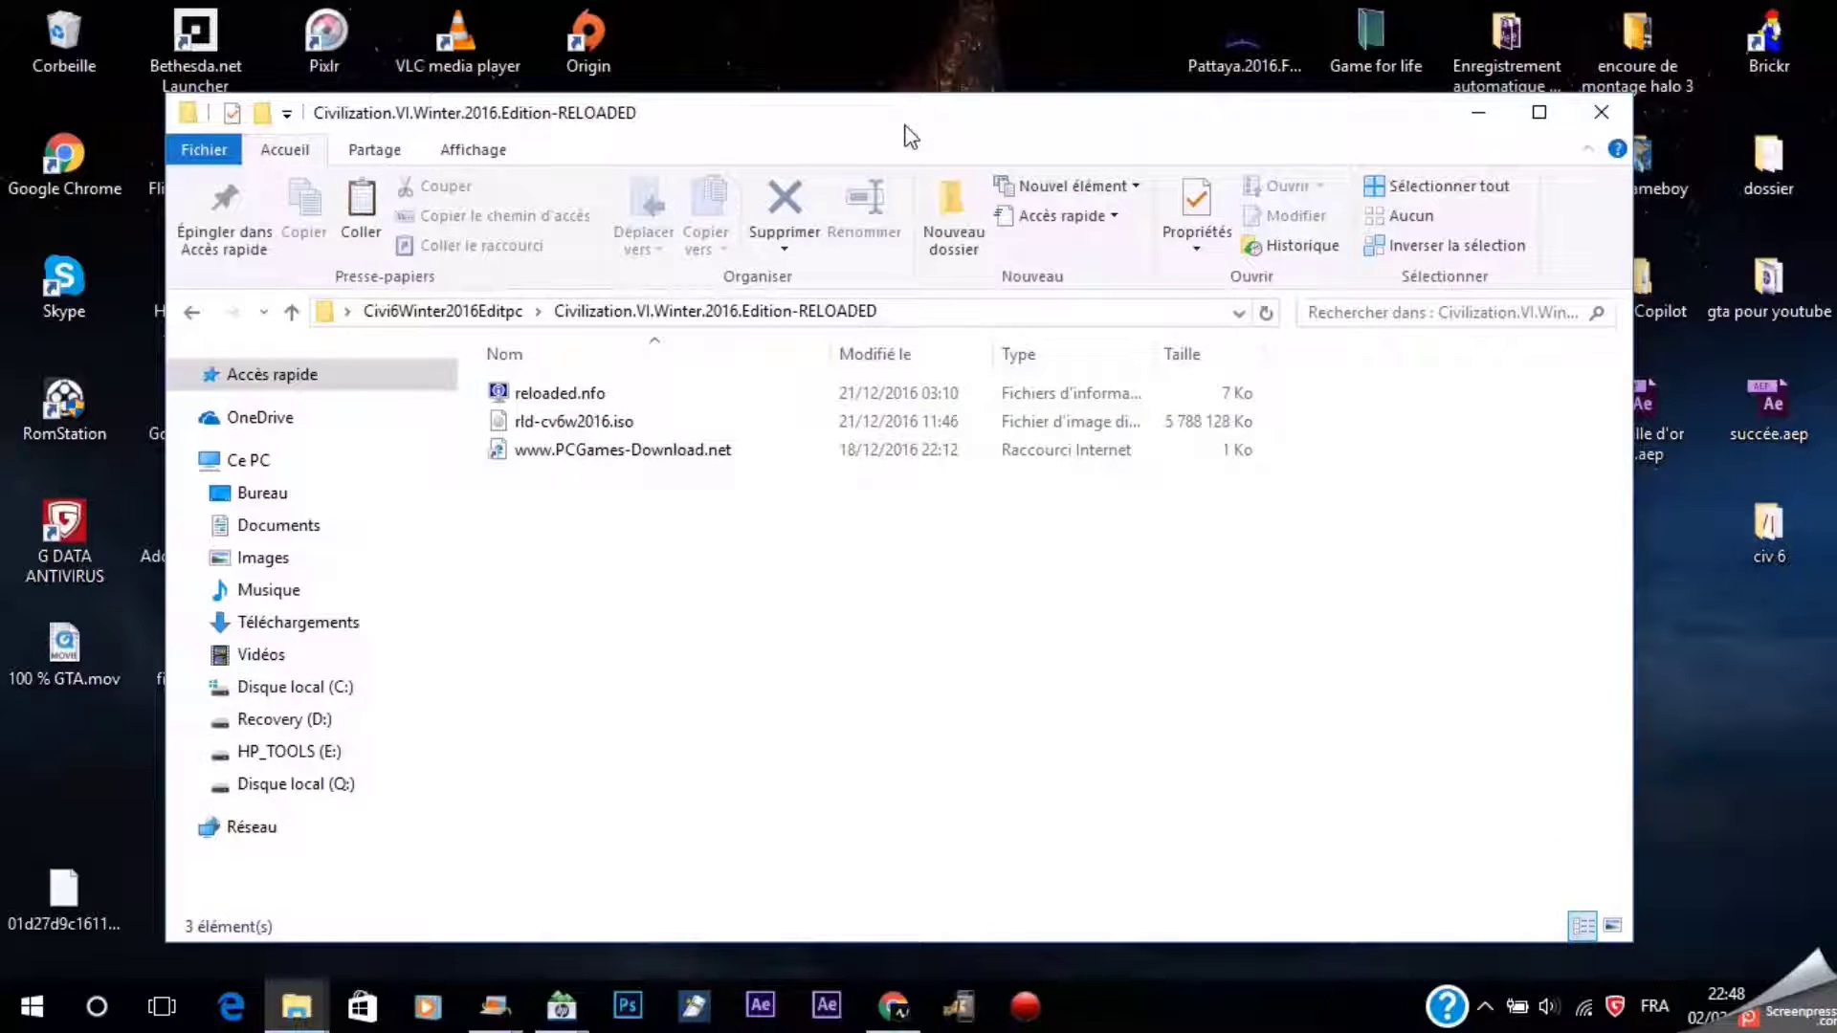
left_click(629, 416)
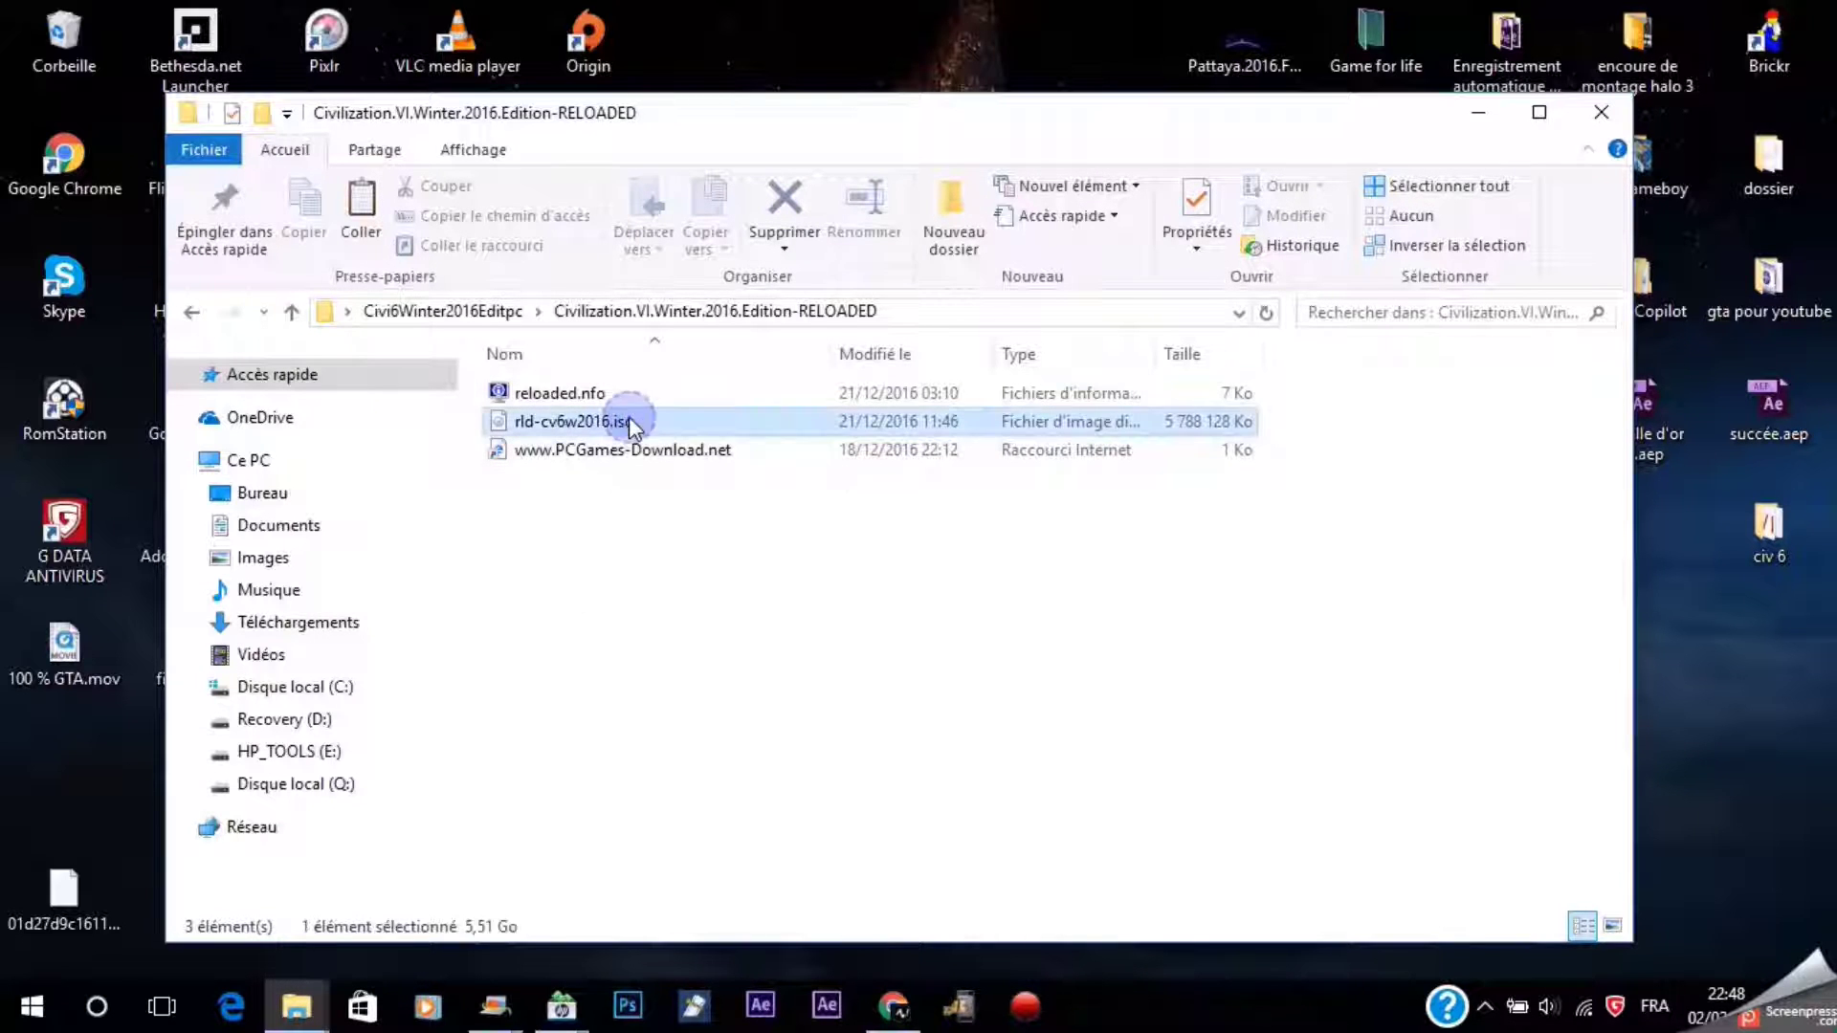
right_click(628, 416)
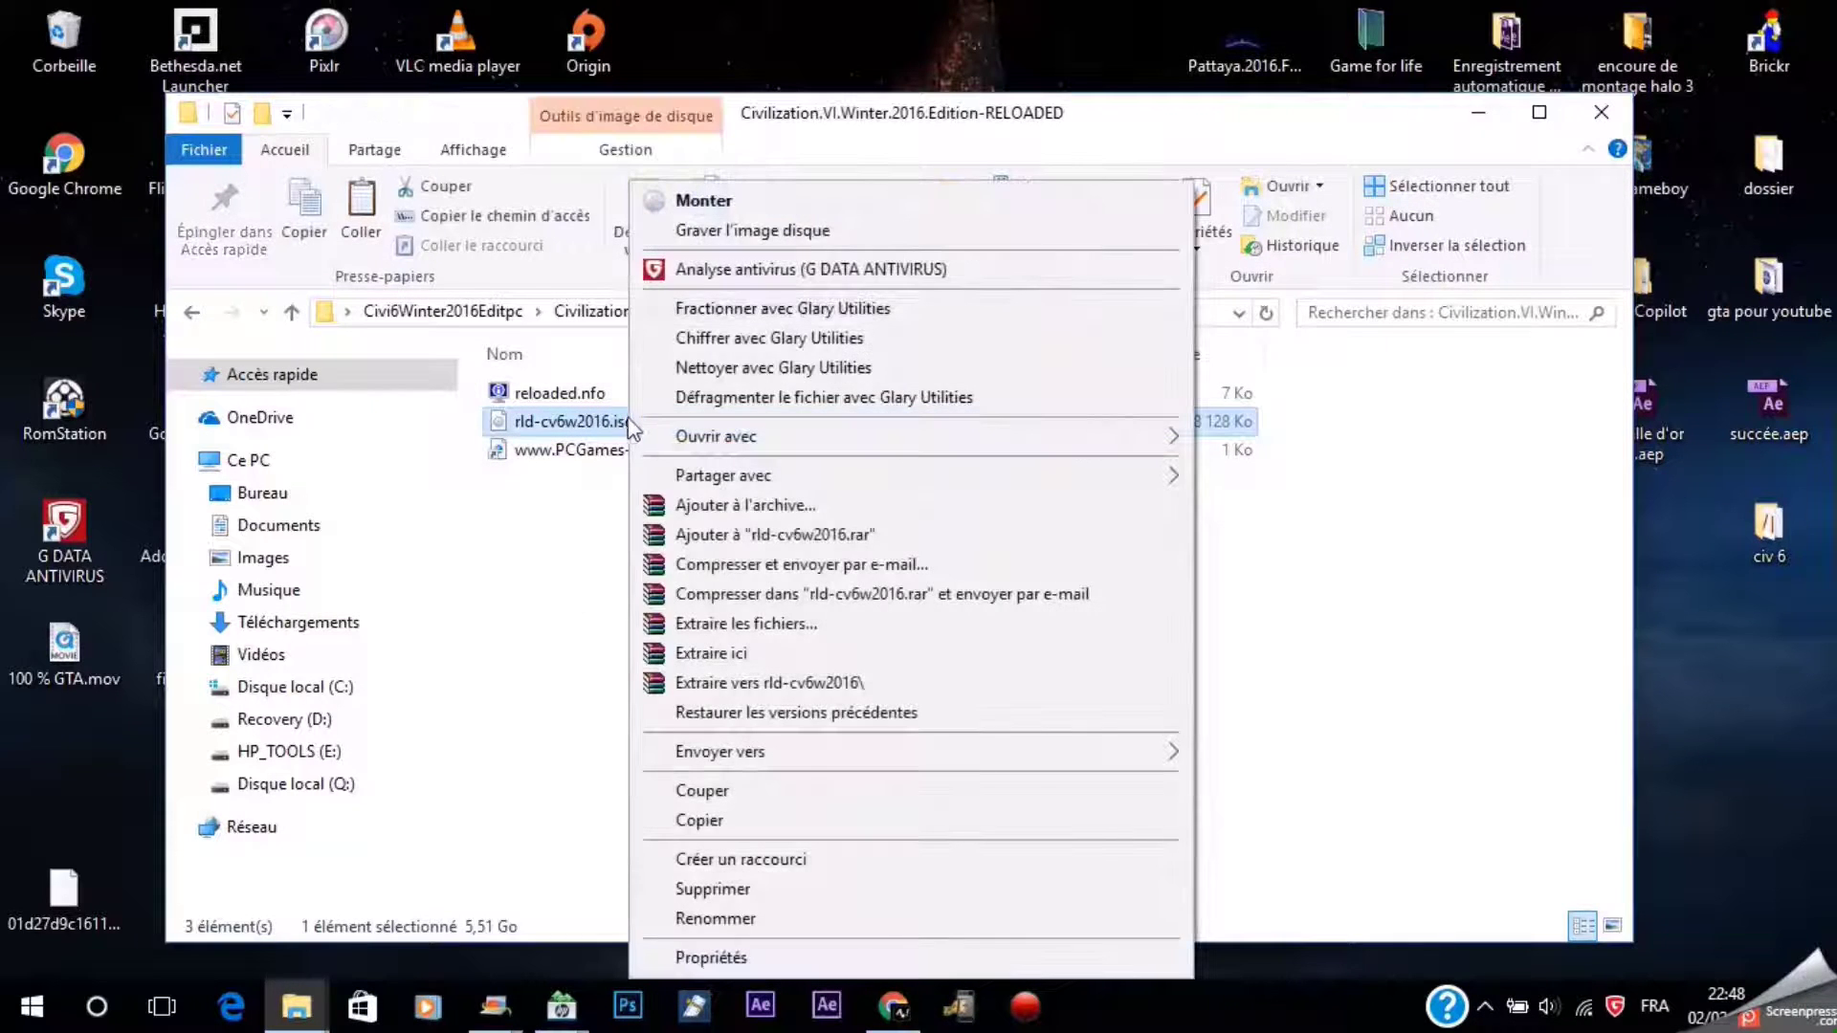
left_click(729, 207)
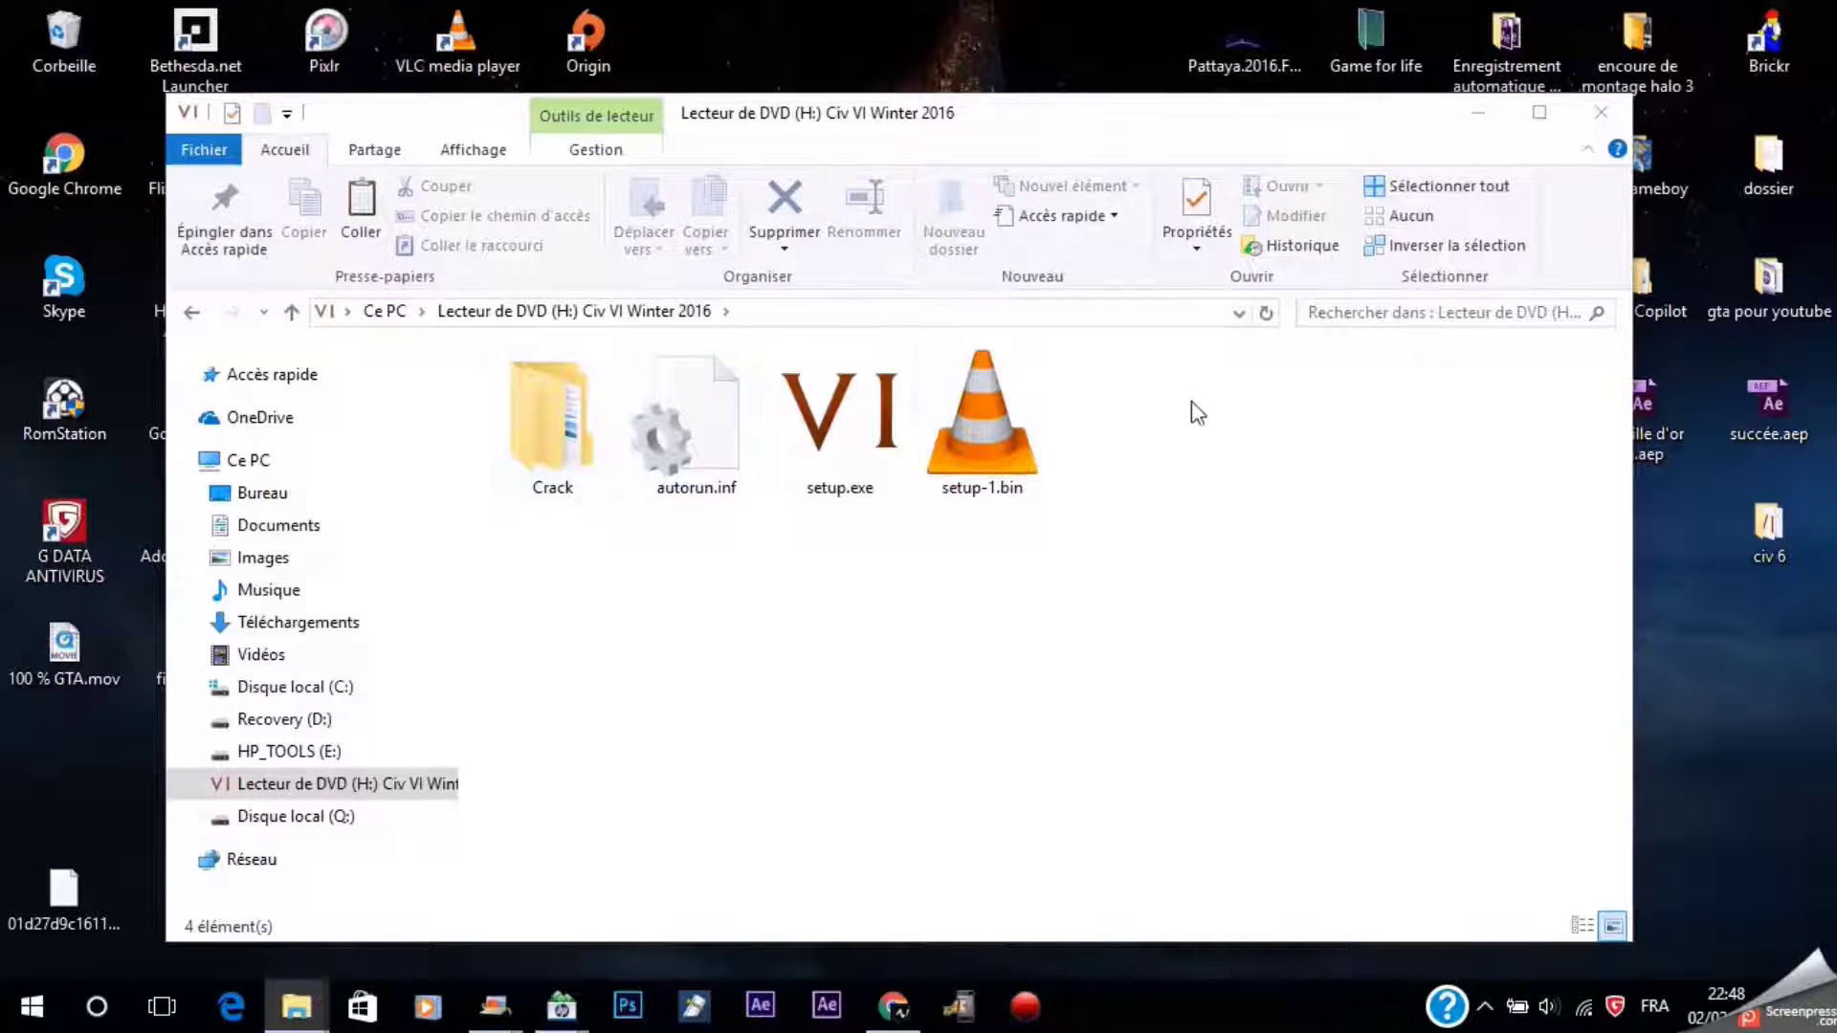
Launch setup.exe from the mounted disc, accept the developer support notice and mute the installer music
left_click(569, 416)
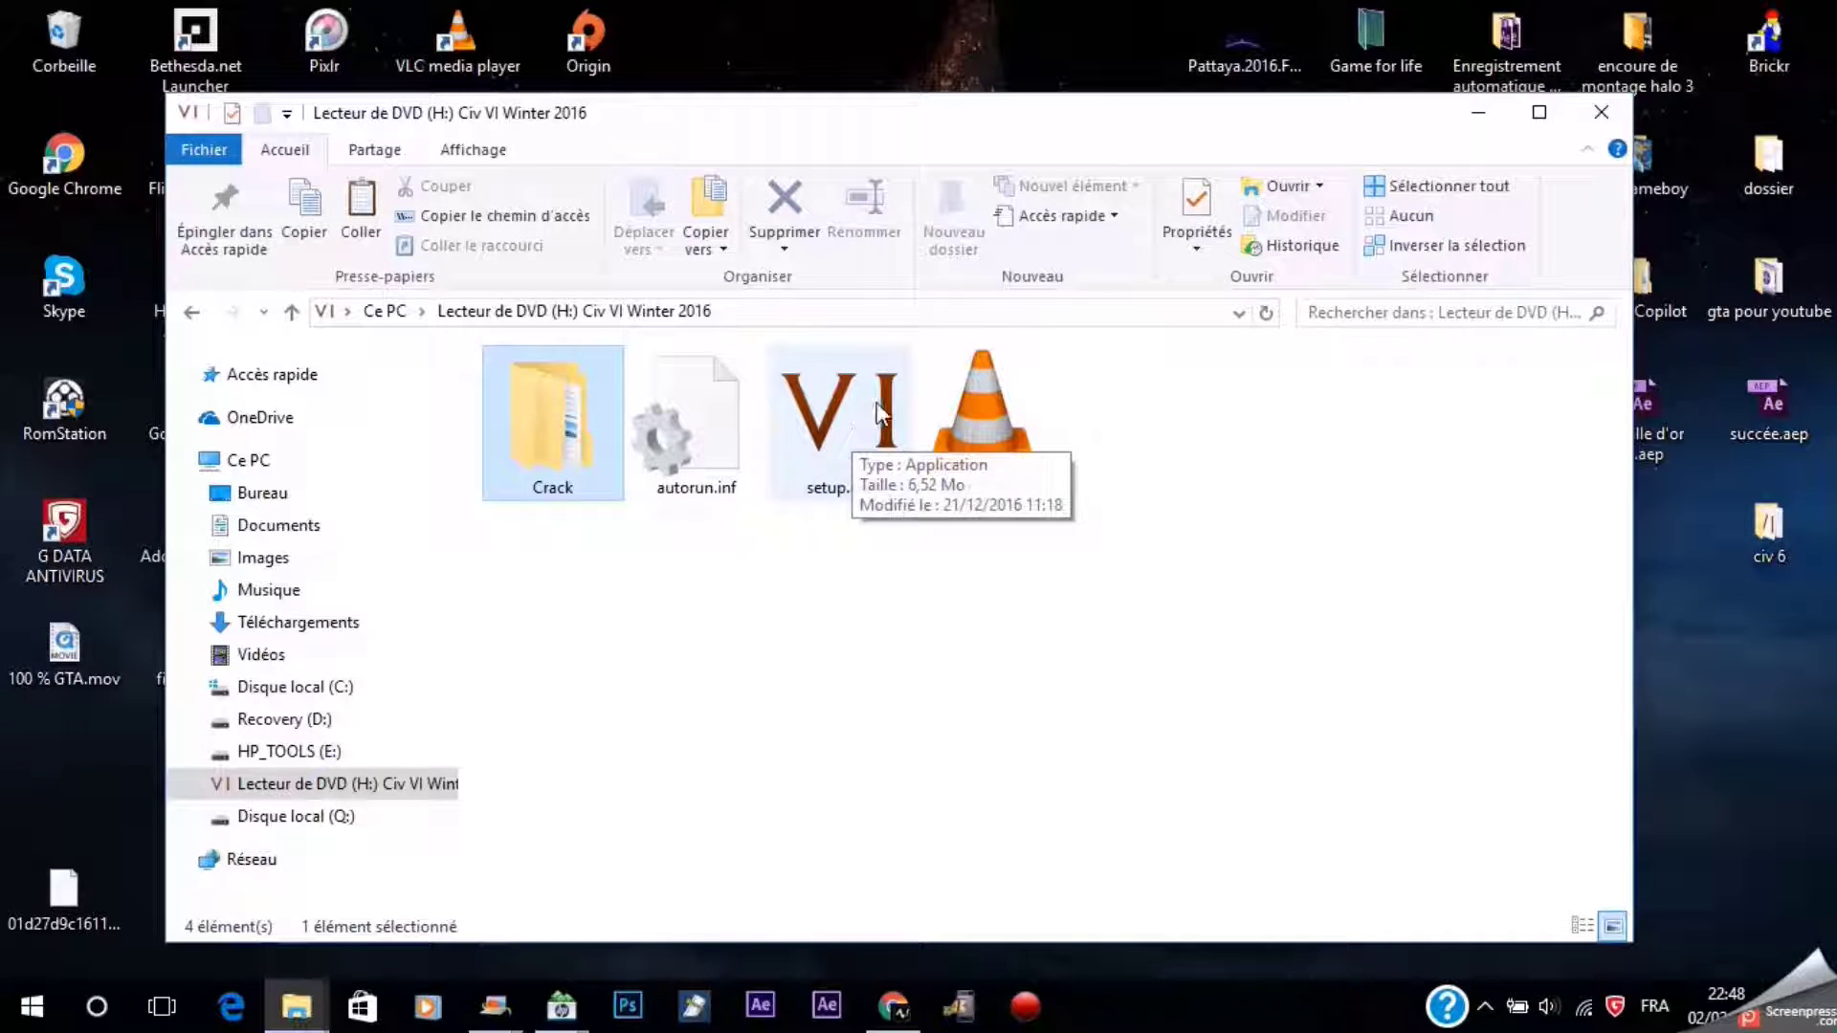
left_click(836, 390)
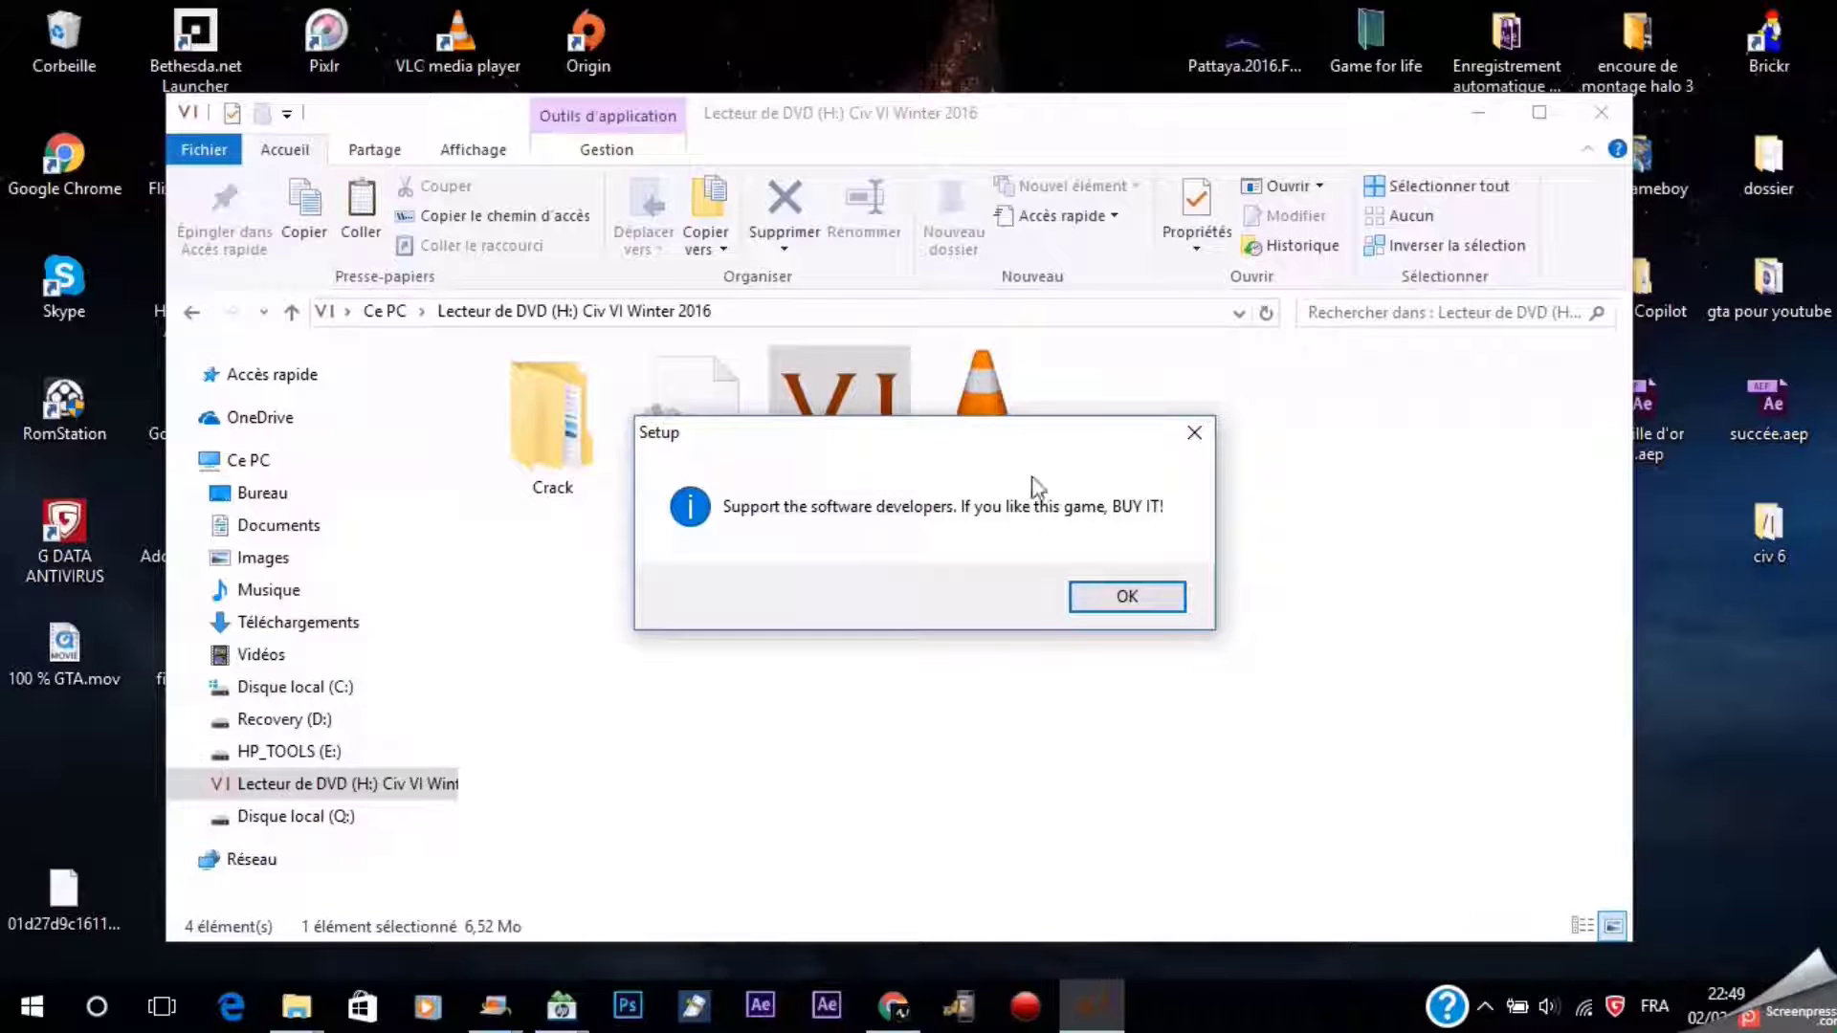
left_click(1129, 597)
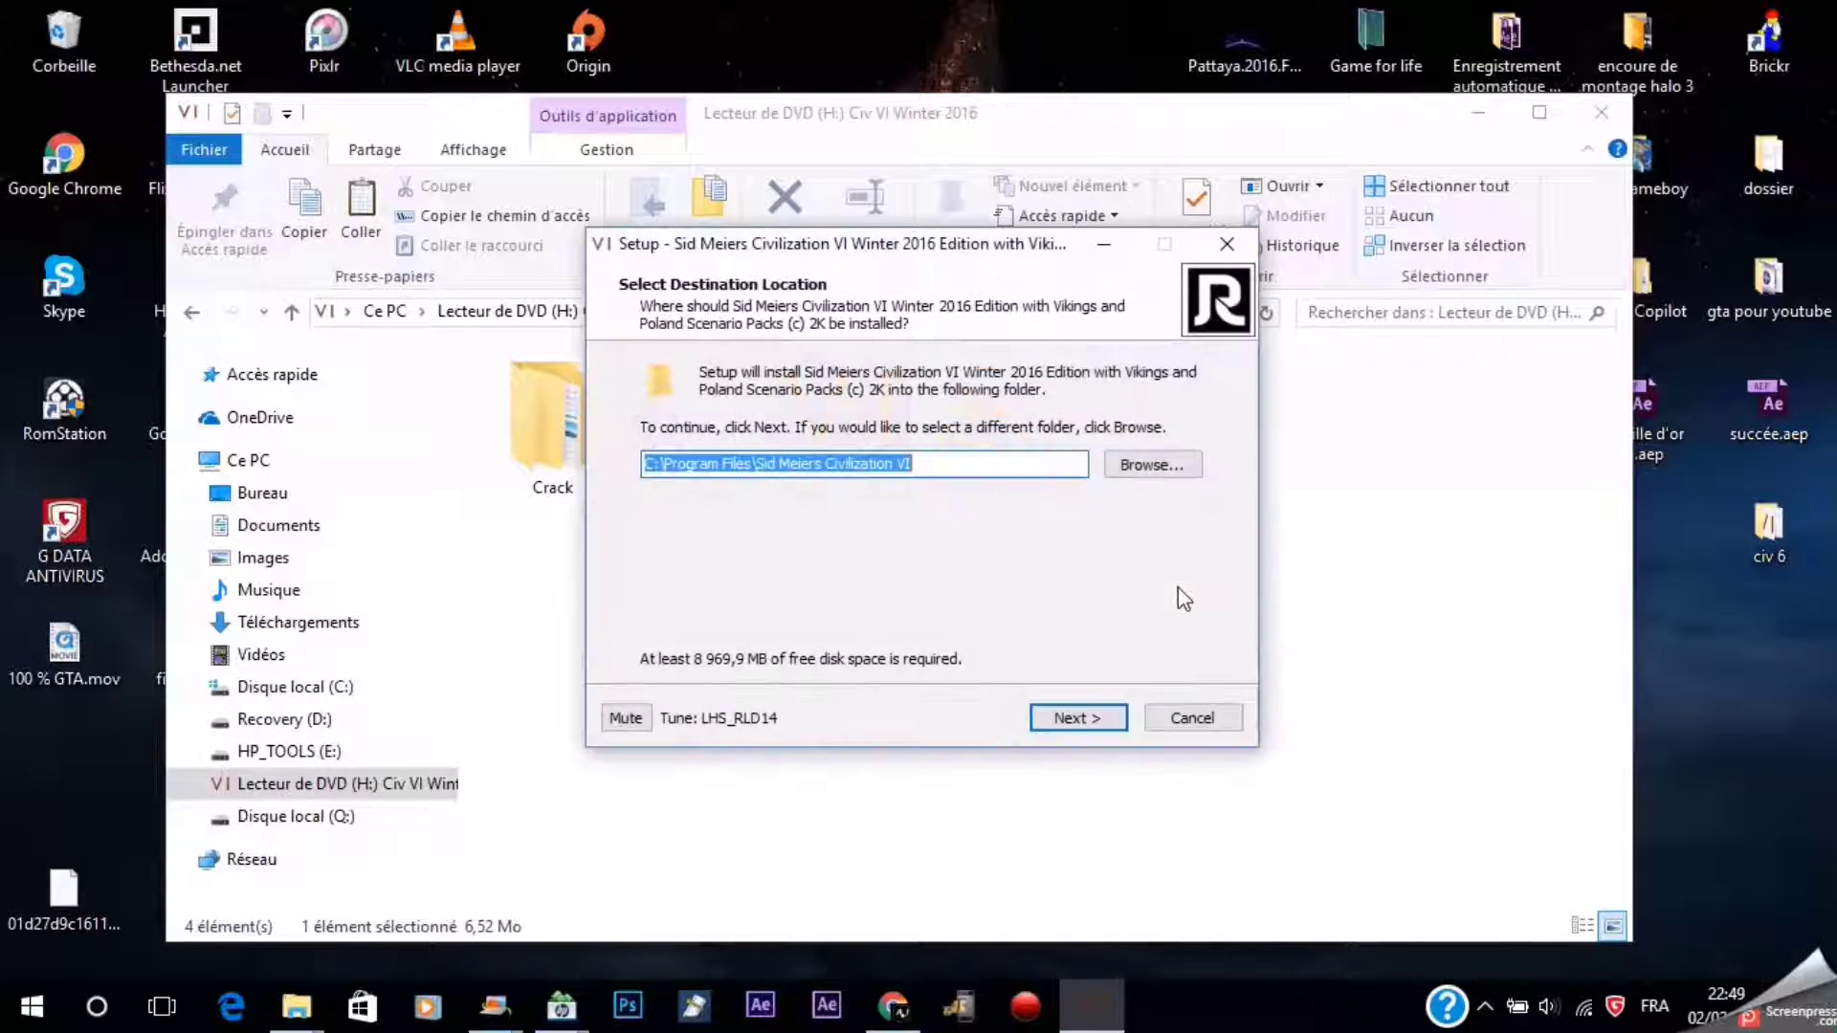
left_click(612, 717)
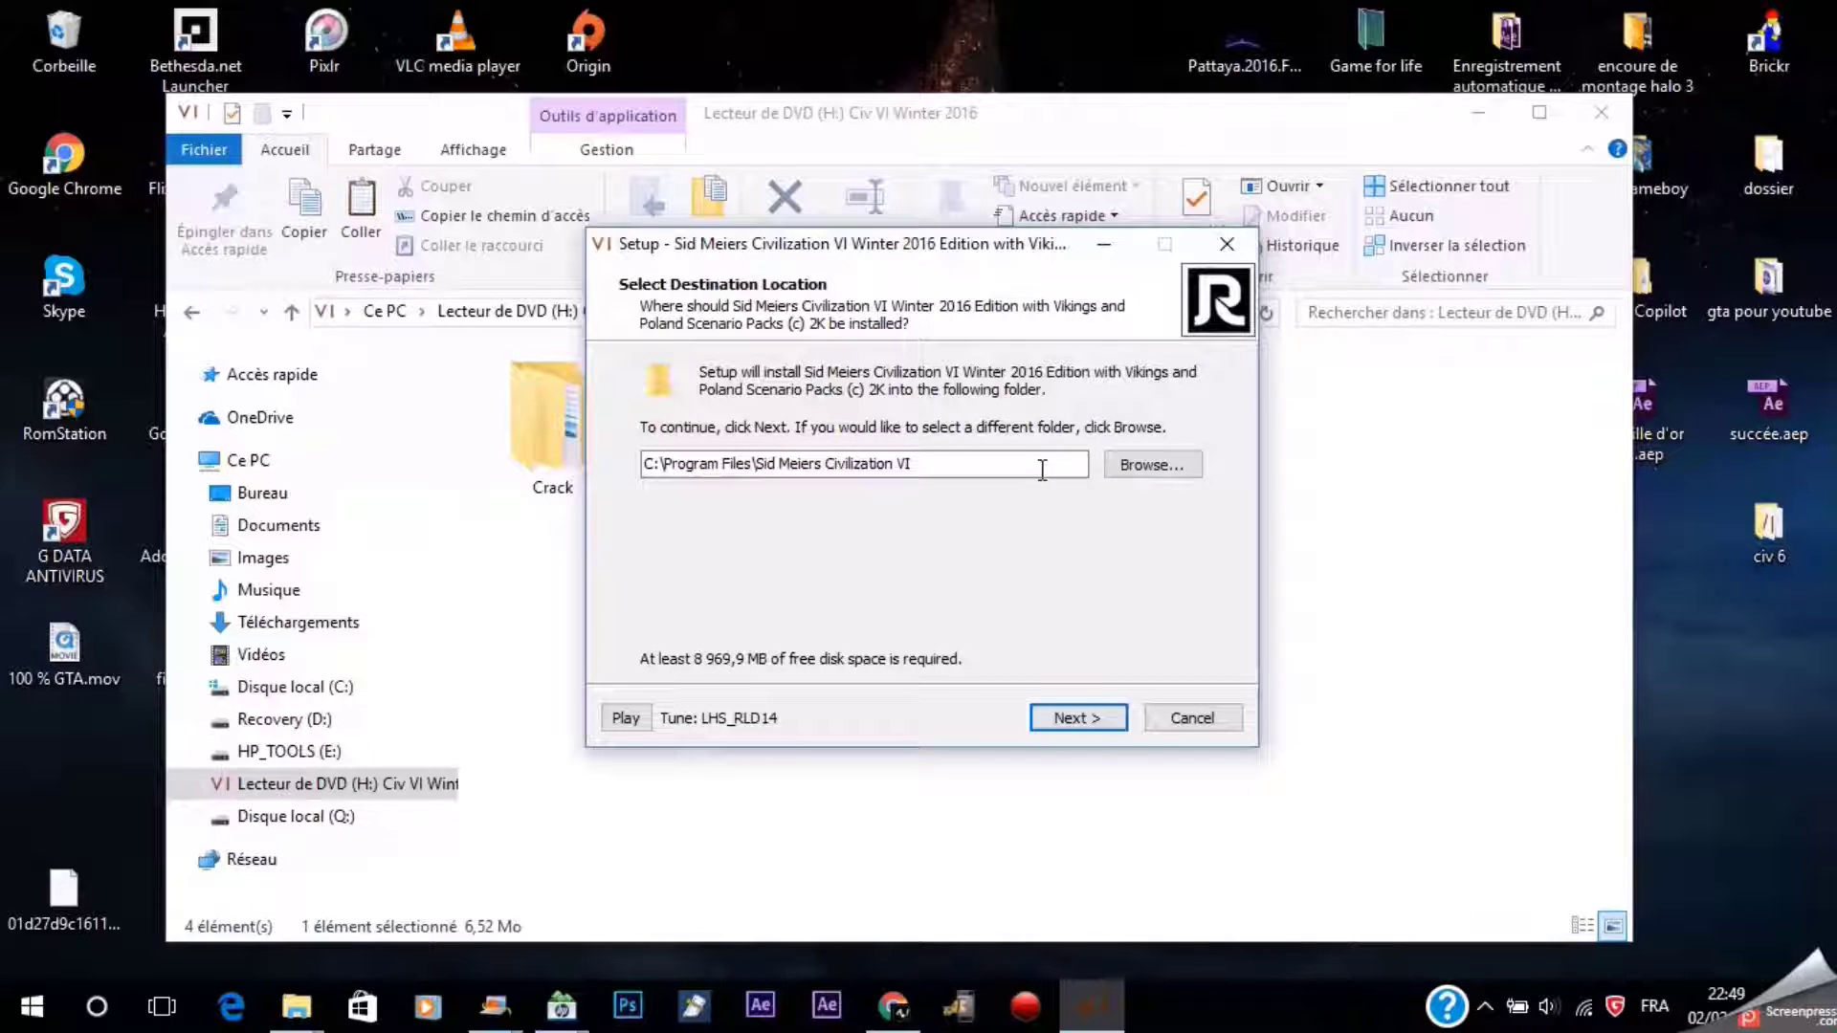
Set the installation destination to C:\Program Files (x86)\Sid Meiers Civilization VI and continue to the additional tasks
left_click_drag(1042, 469, 634, 466)
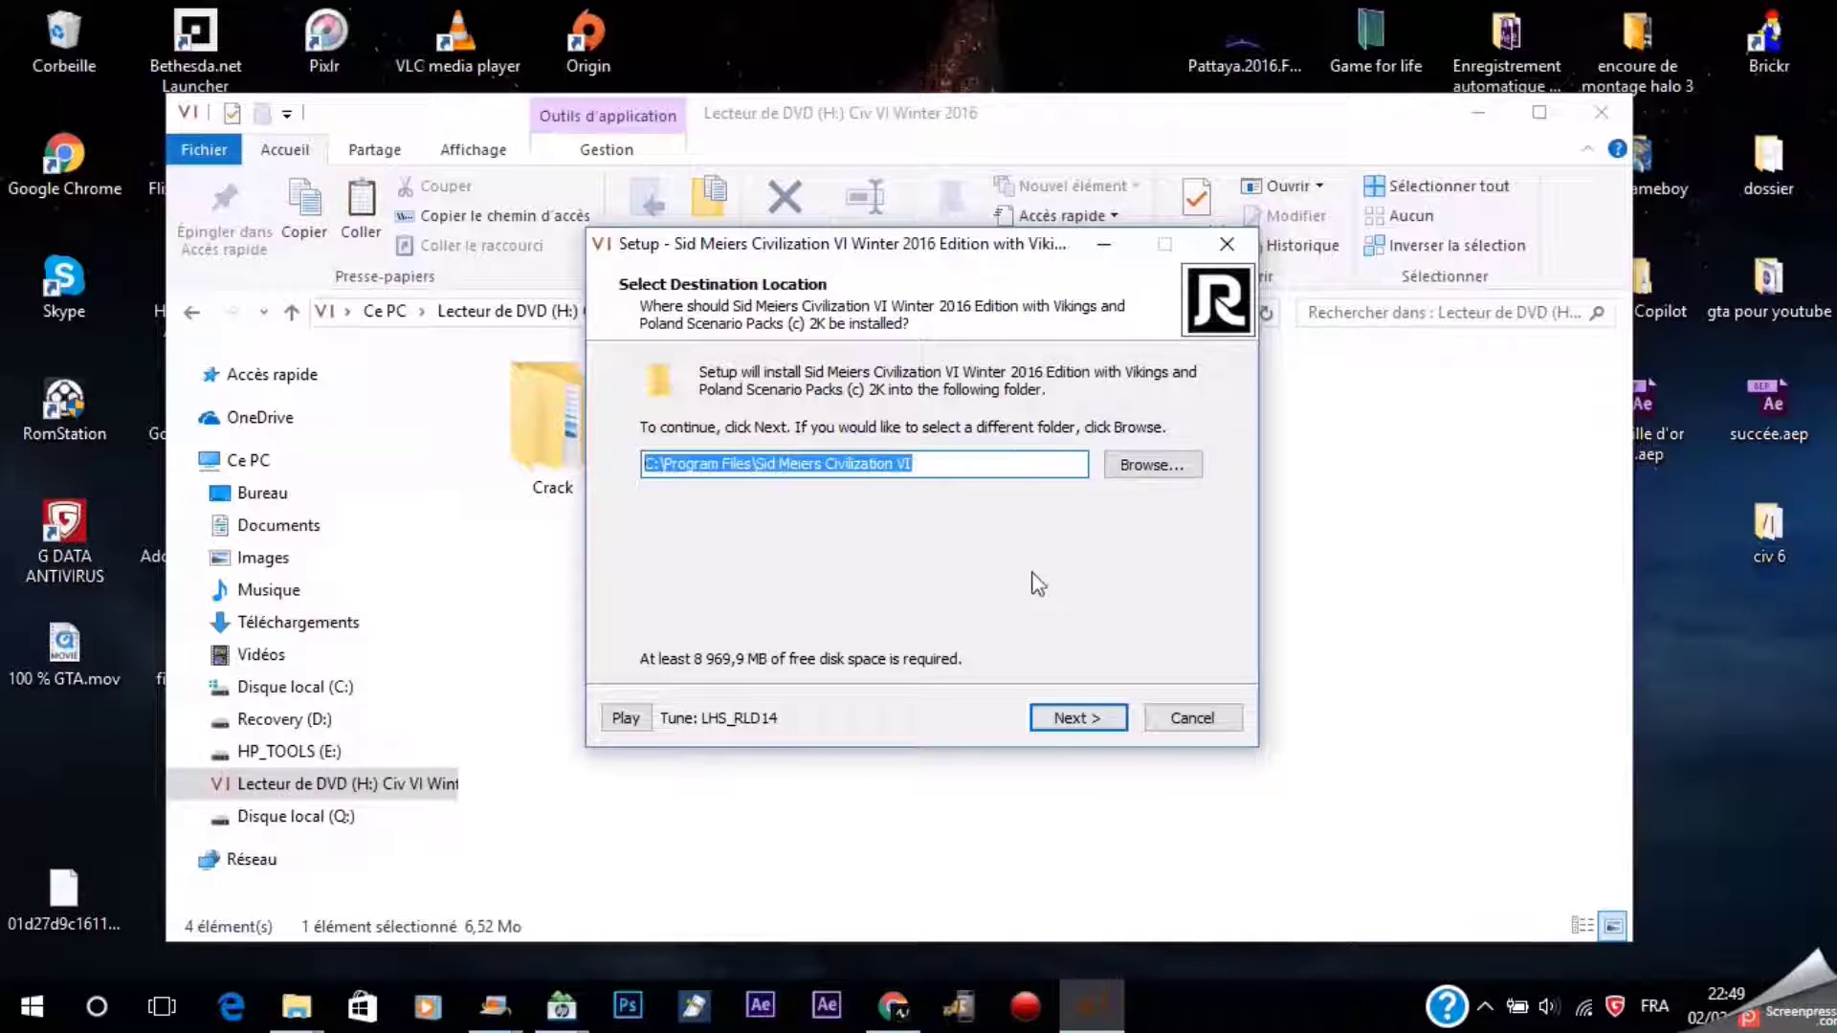
left_click(1169, 466)
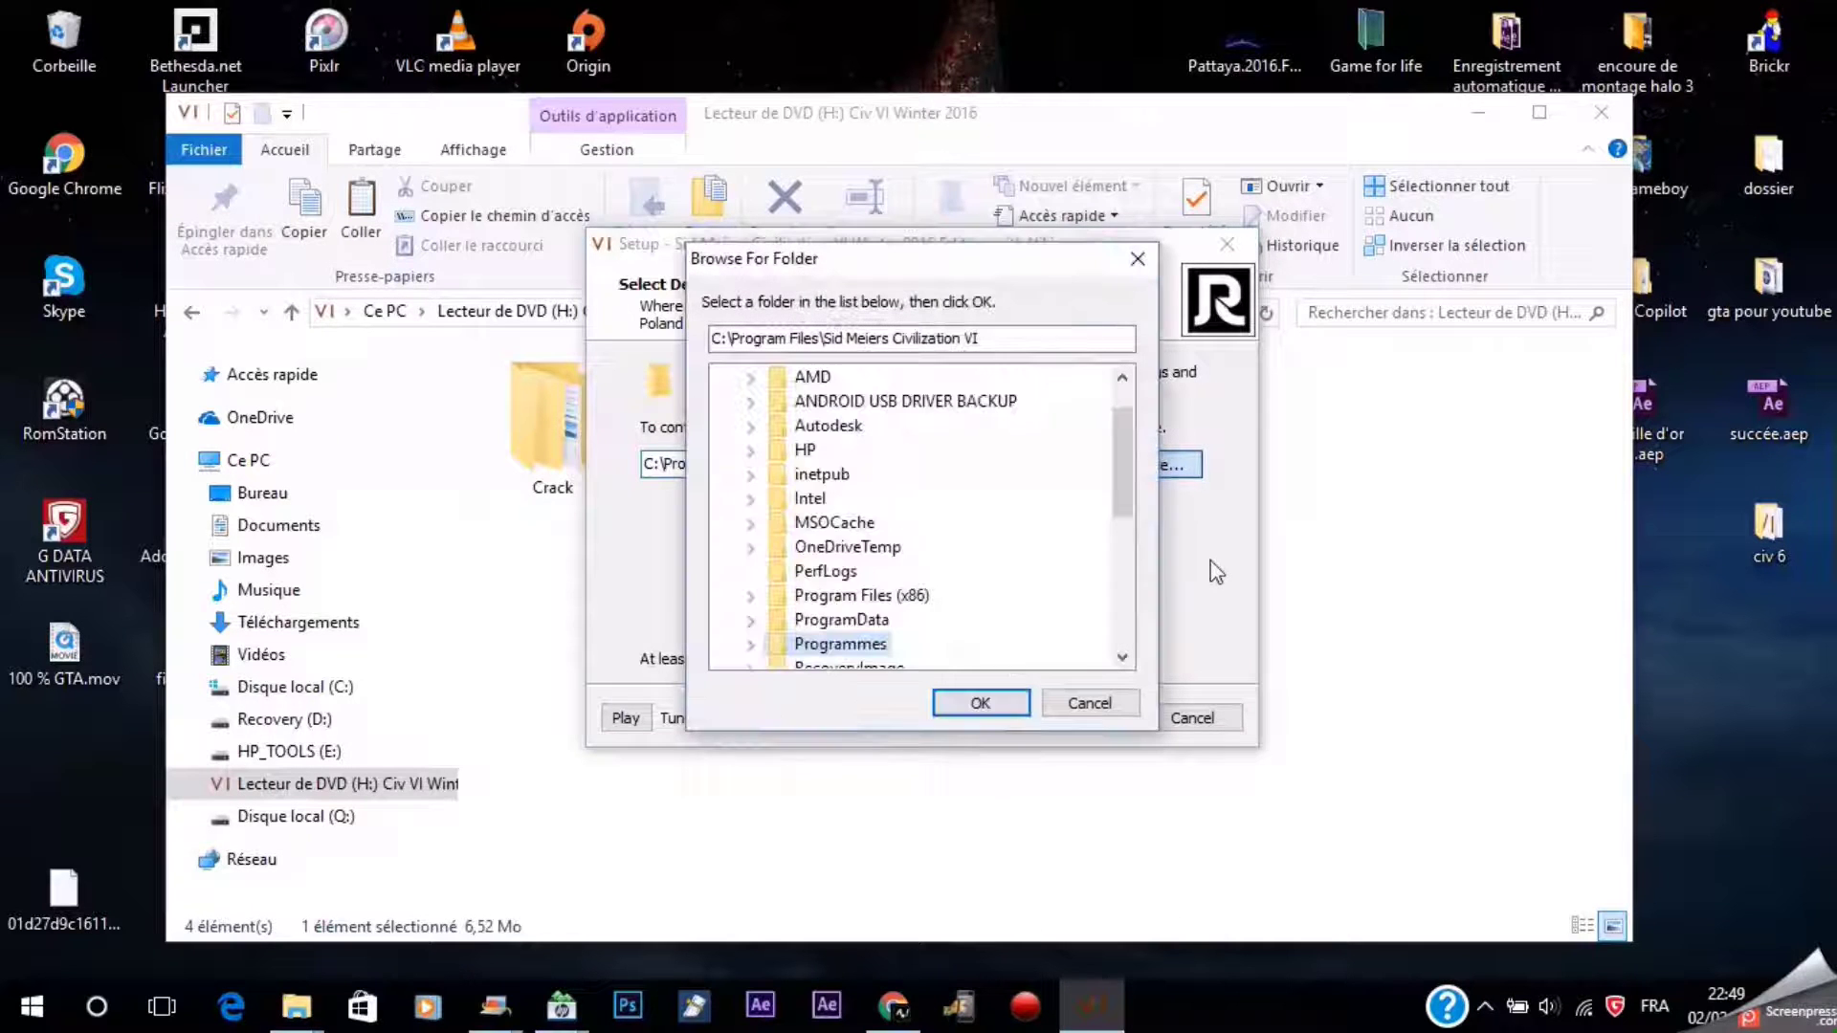
left_click_drag(1131, 466, 1125, 481)
left_click(804, 476)
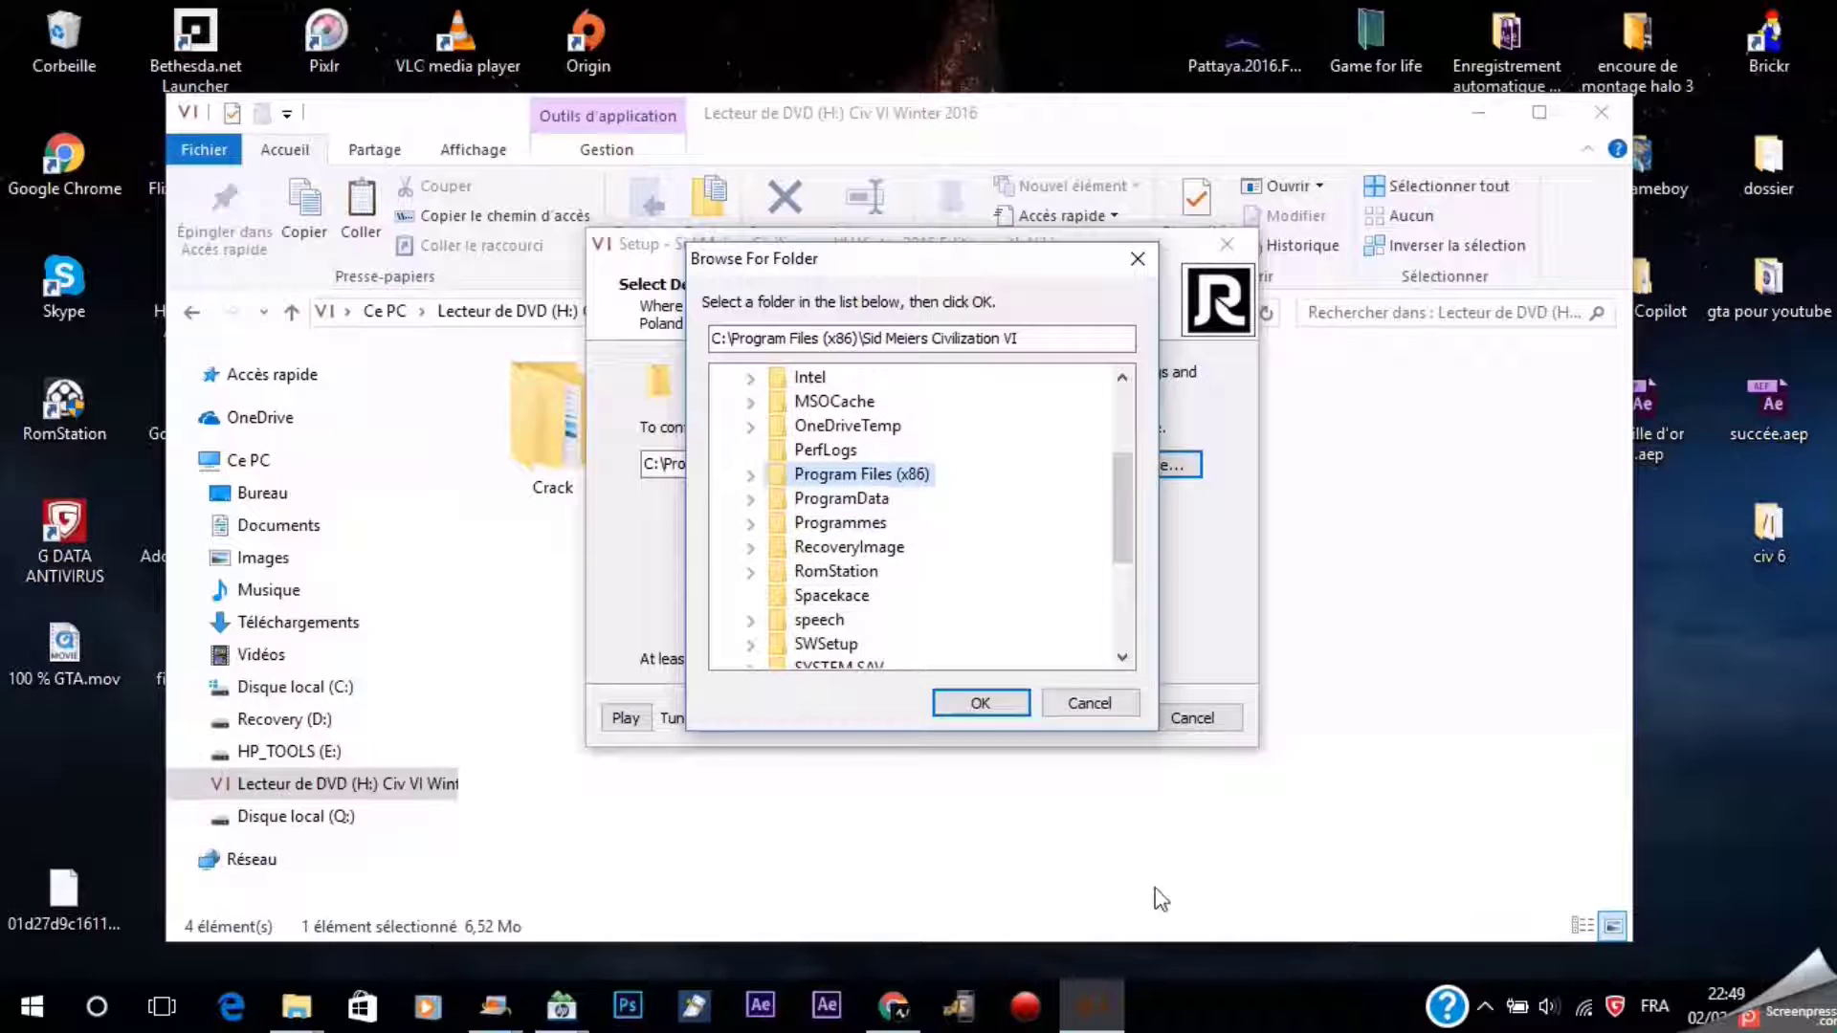
left_click(973, 710)
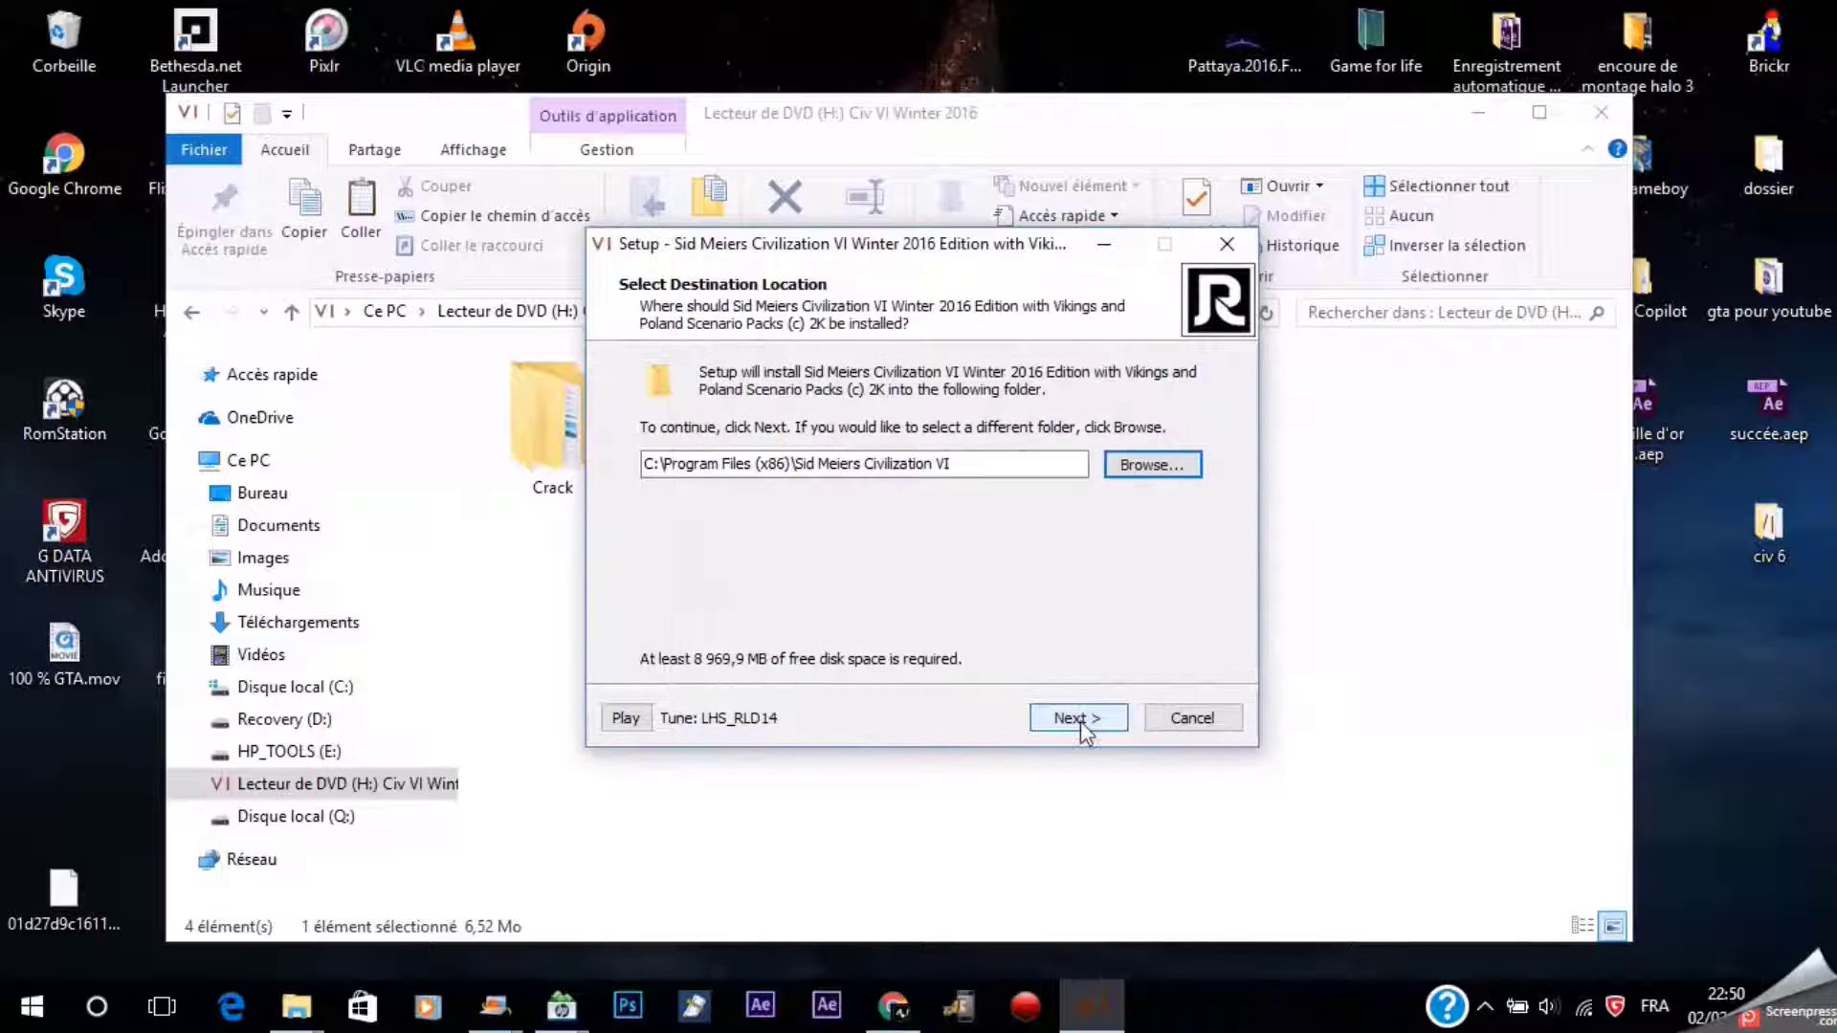
left_click(1081, 720)
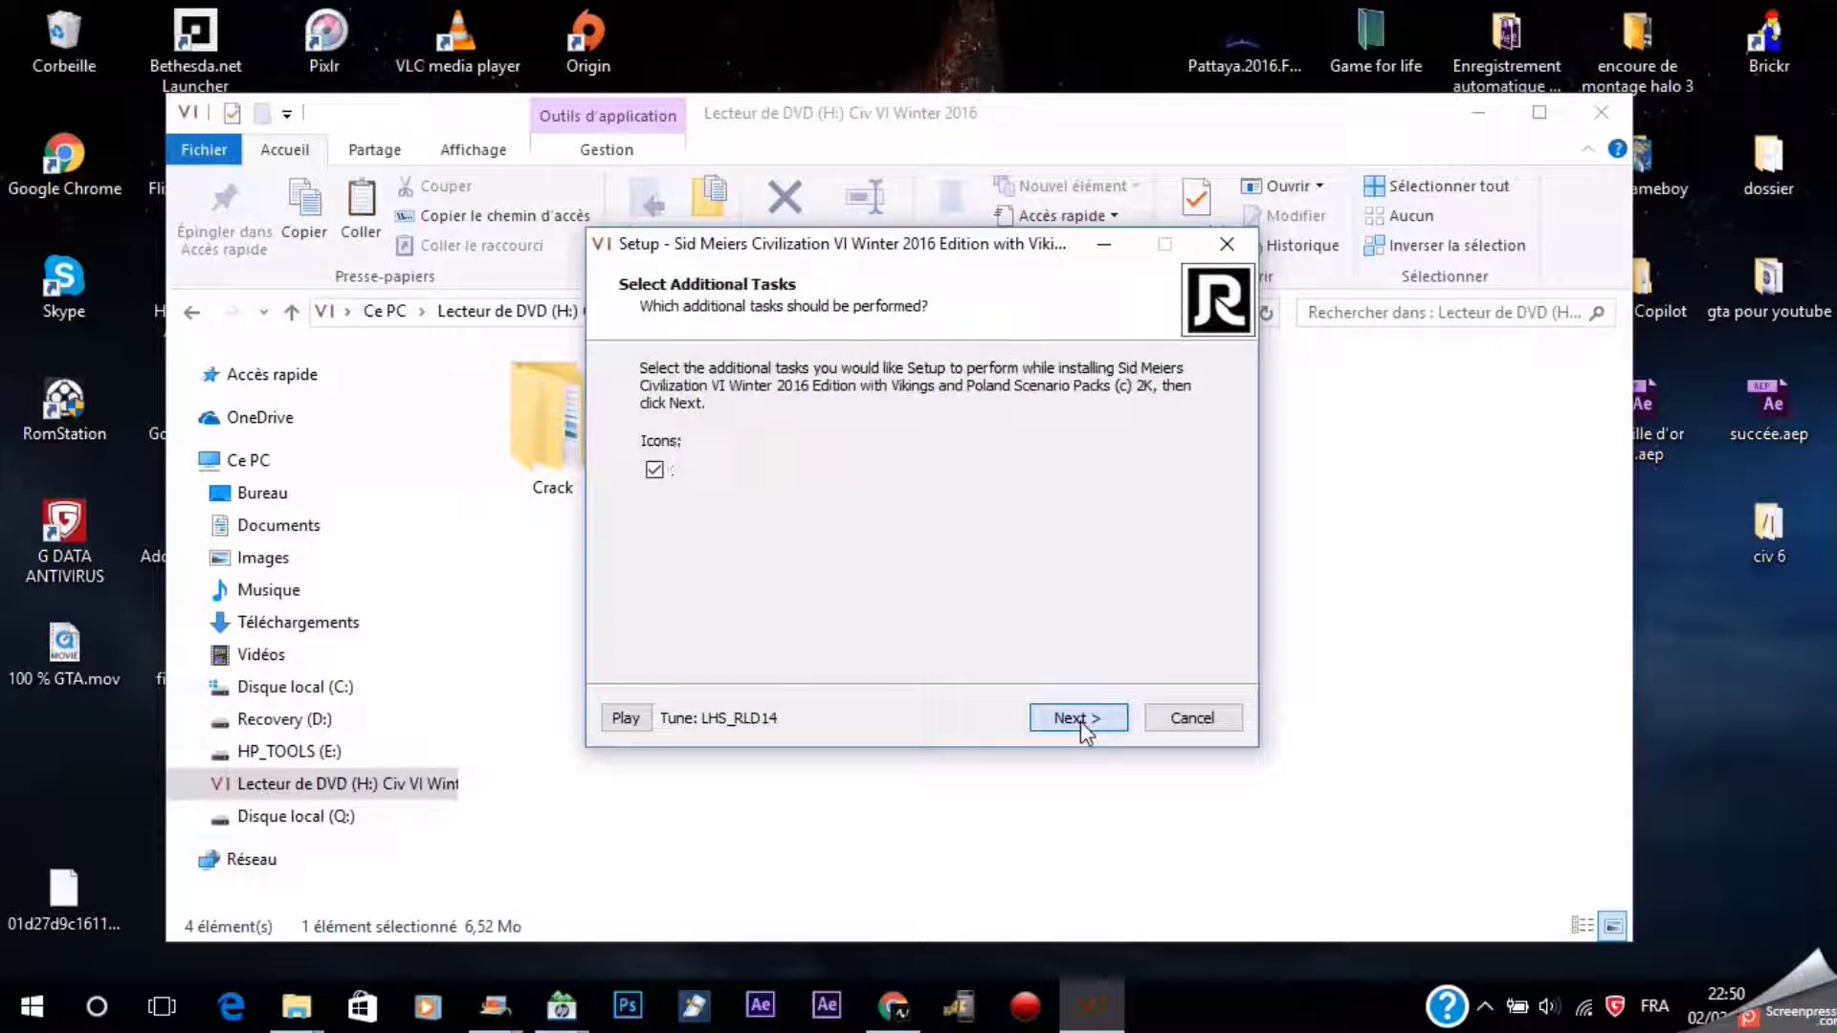
Turn off the desktop and start menu icon options and start the installation
left_click(654, 470)
left_click(654, 499)
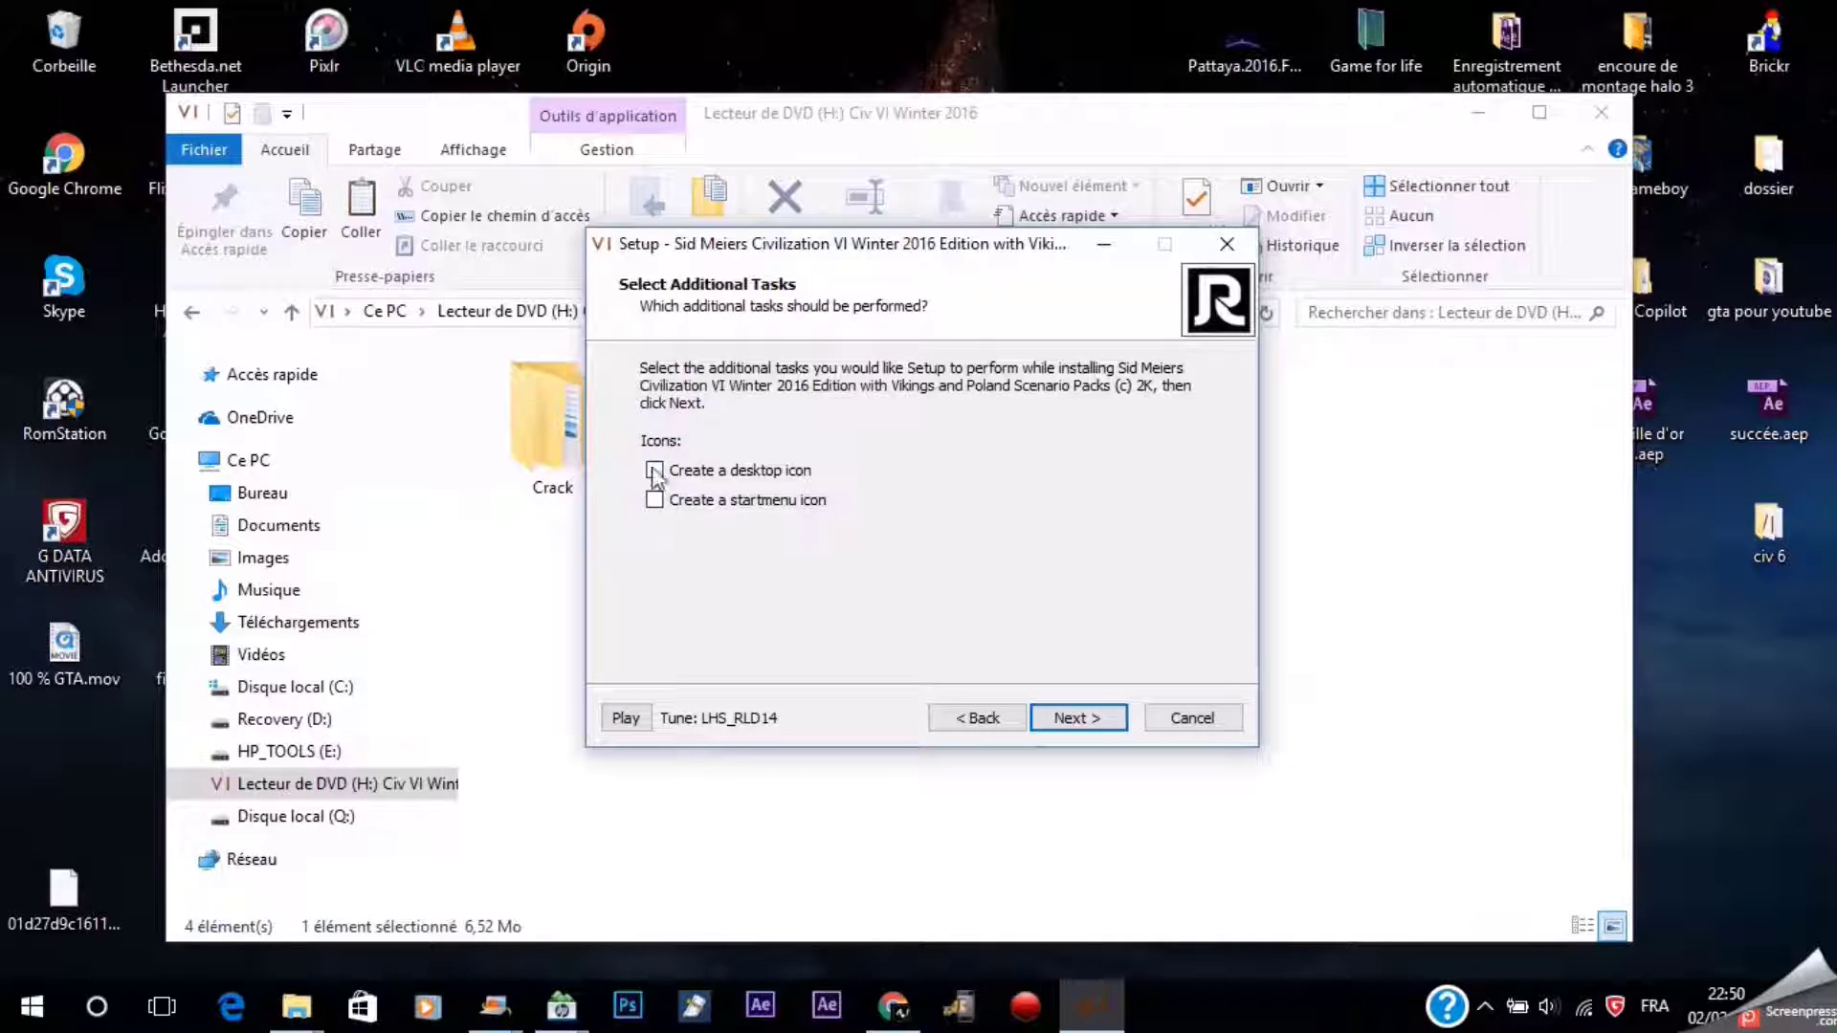
left_click(1074, 719)
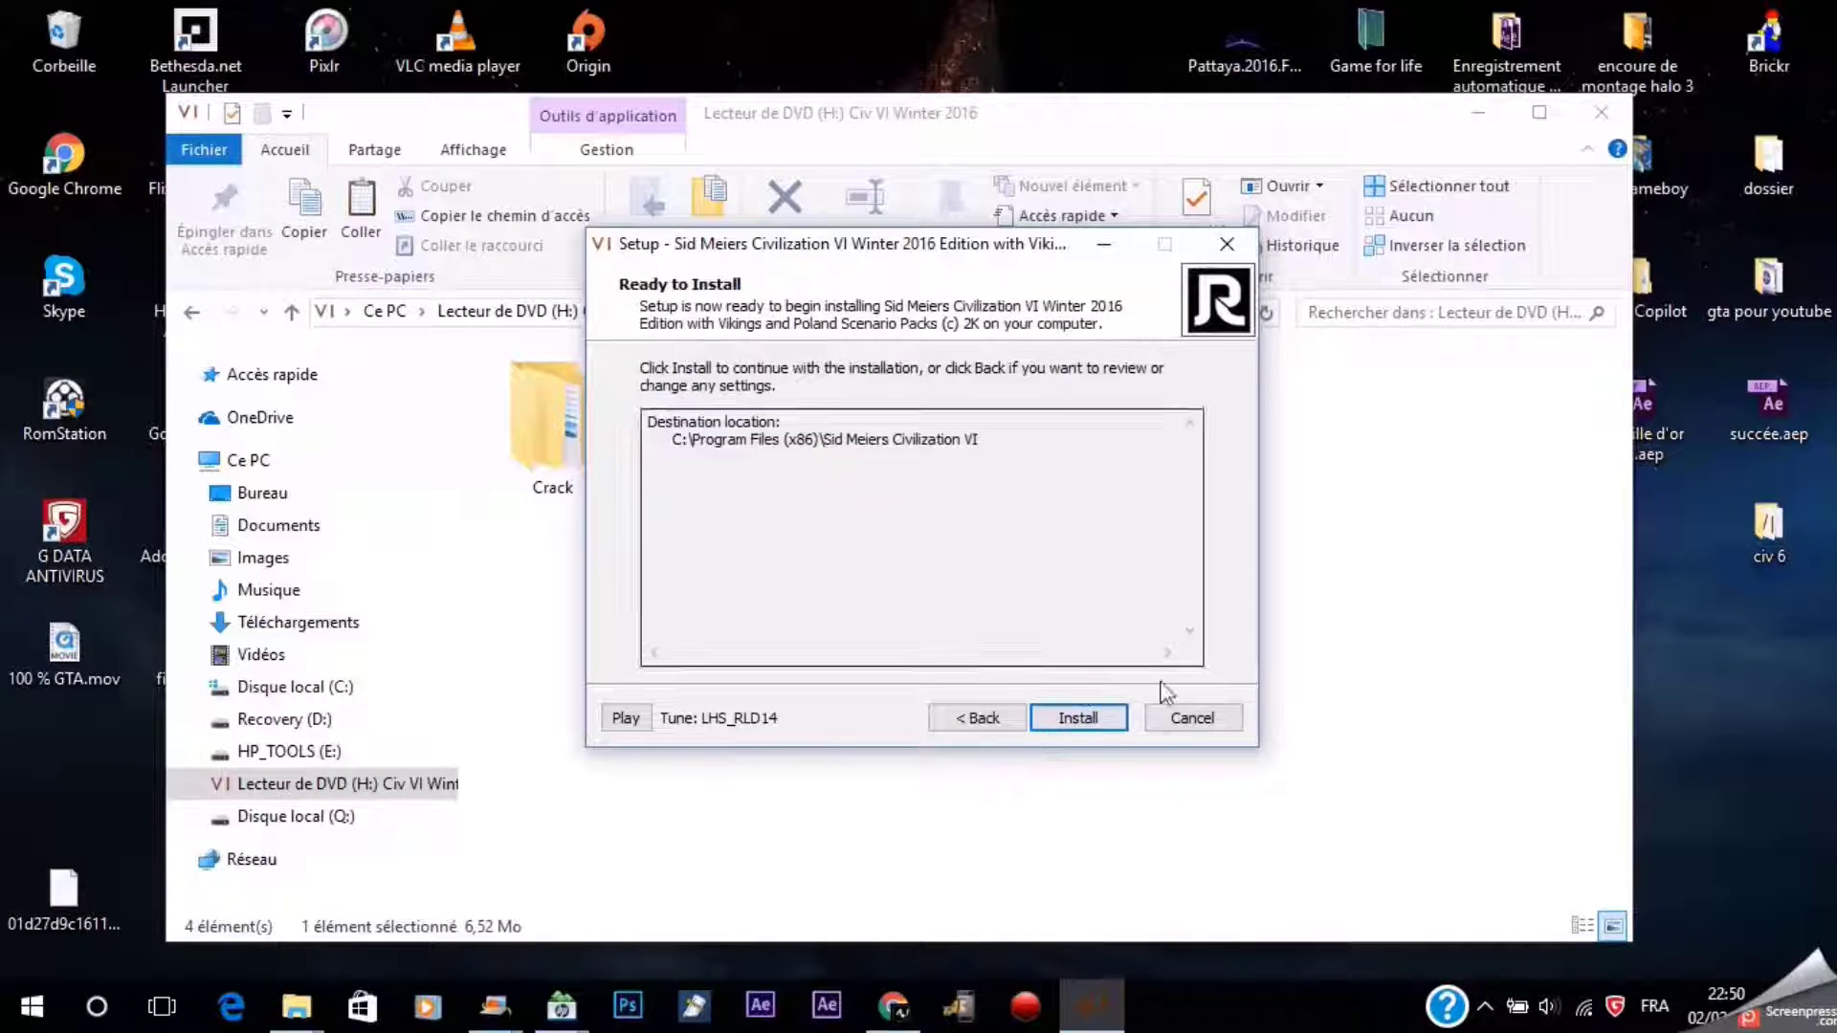
left_click(1083, 718)
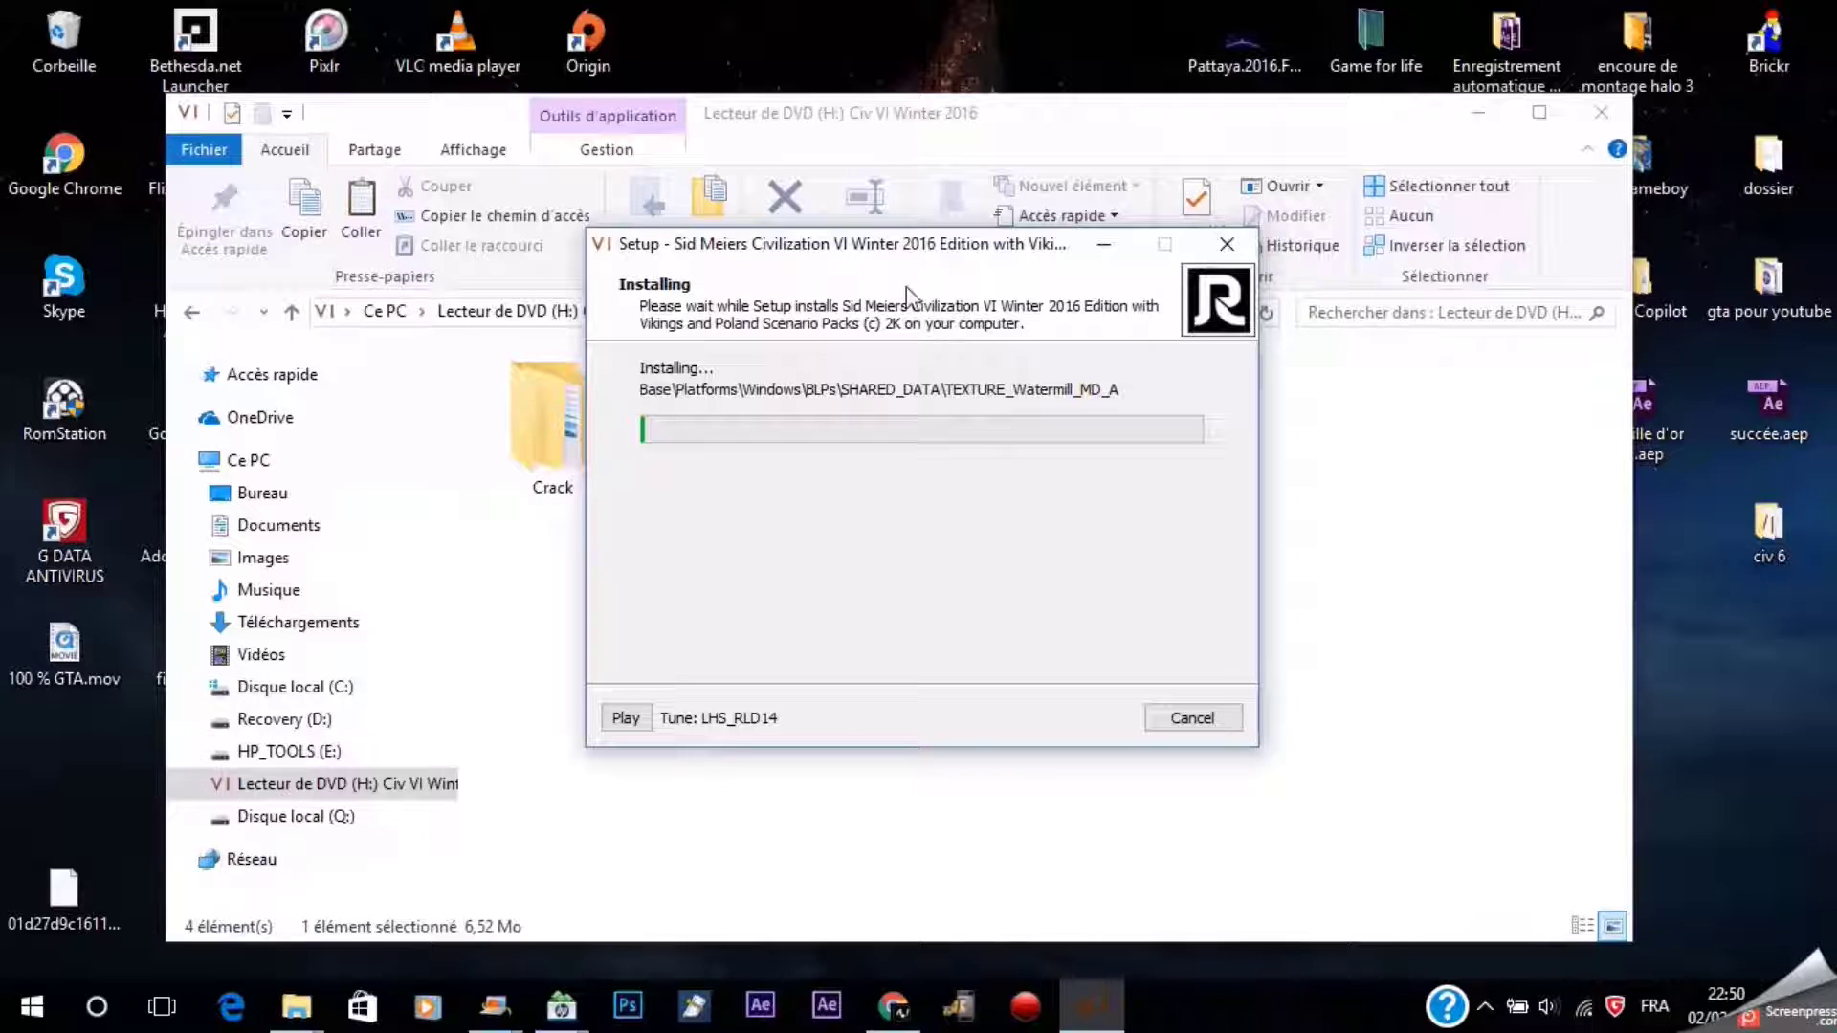
Move the installer window aside and open the Crack\Base\Binaries\Win64Steam folder on the mounted disc
left_click_drag(818, 240, 1254, 110)
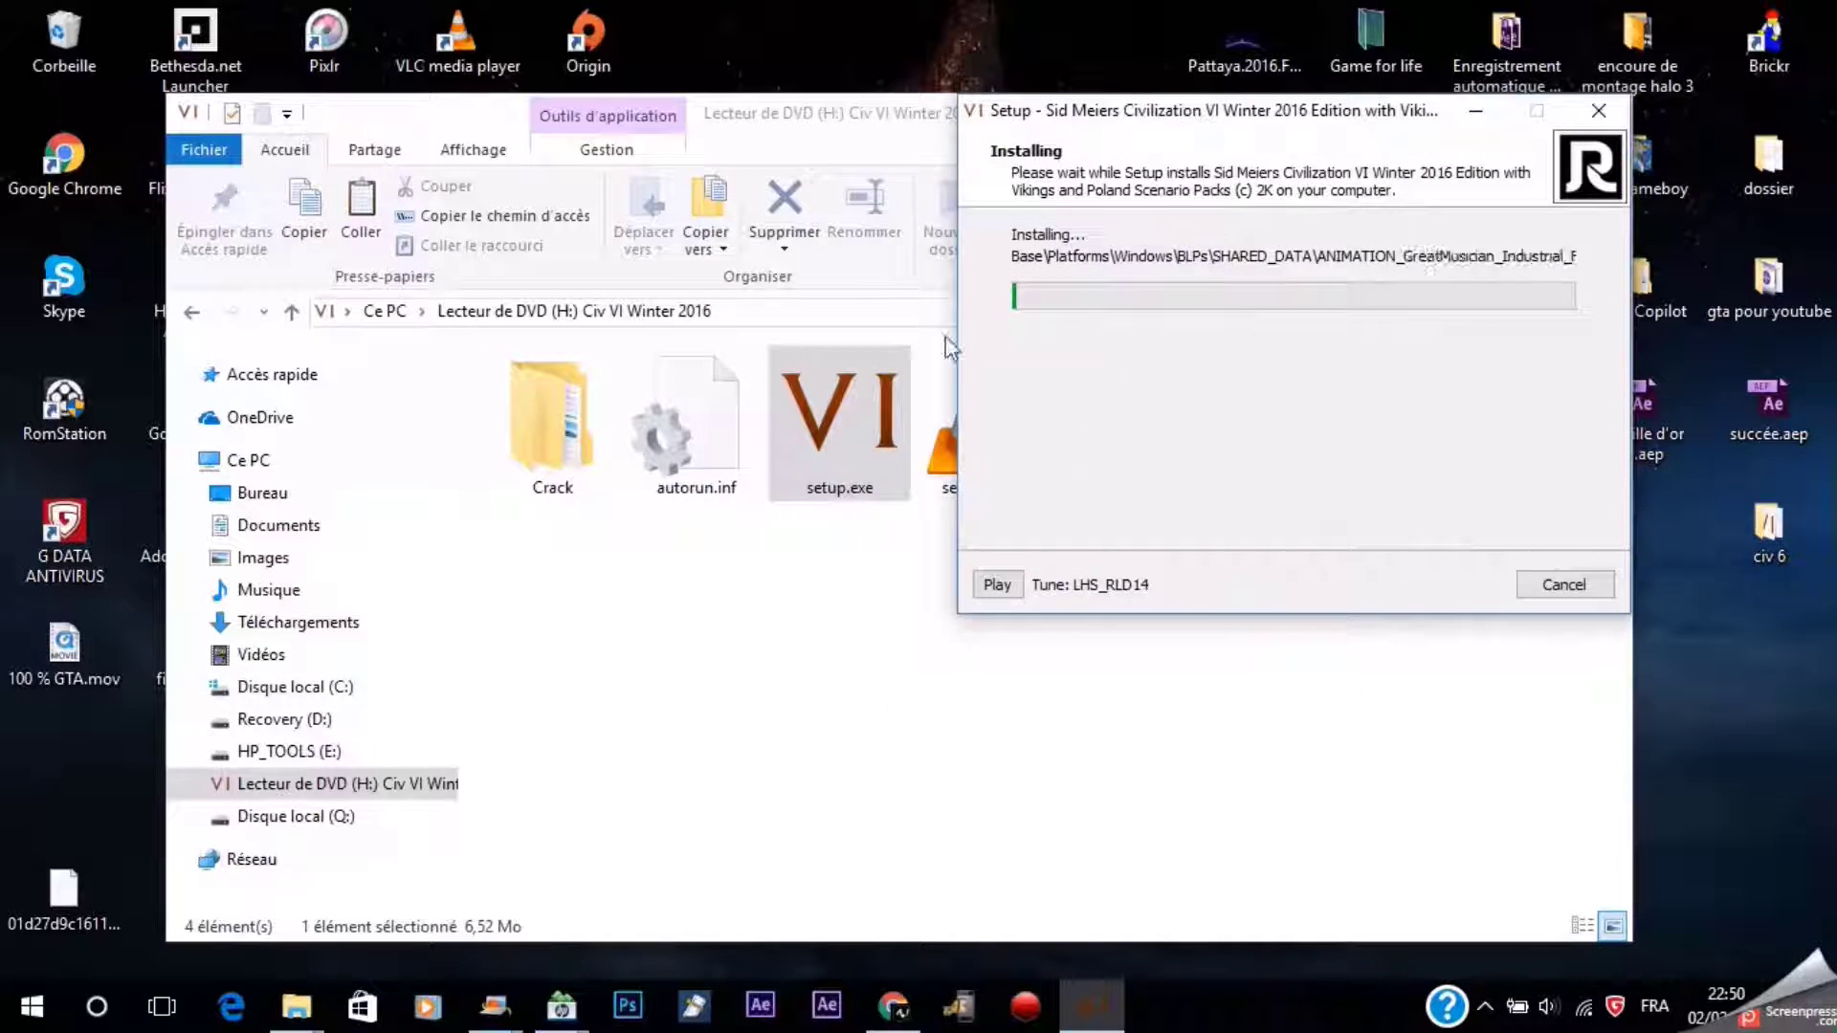
left_click(548, 435)
double_click(587, 416)
double_click(575, 400)
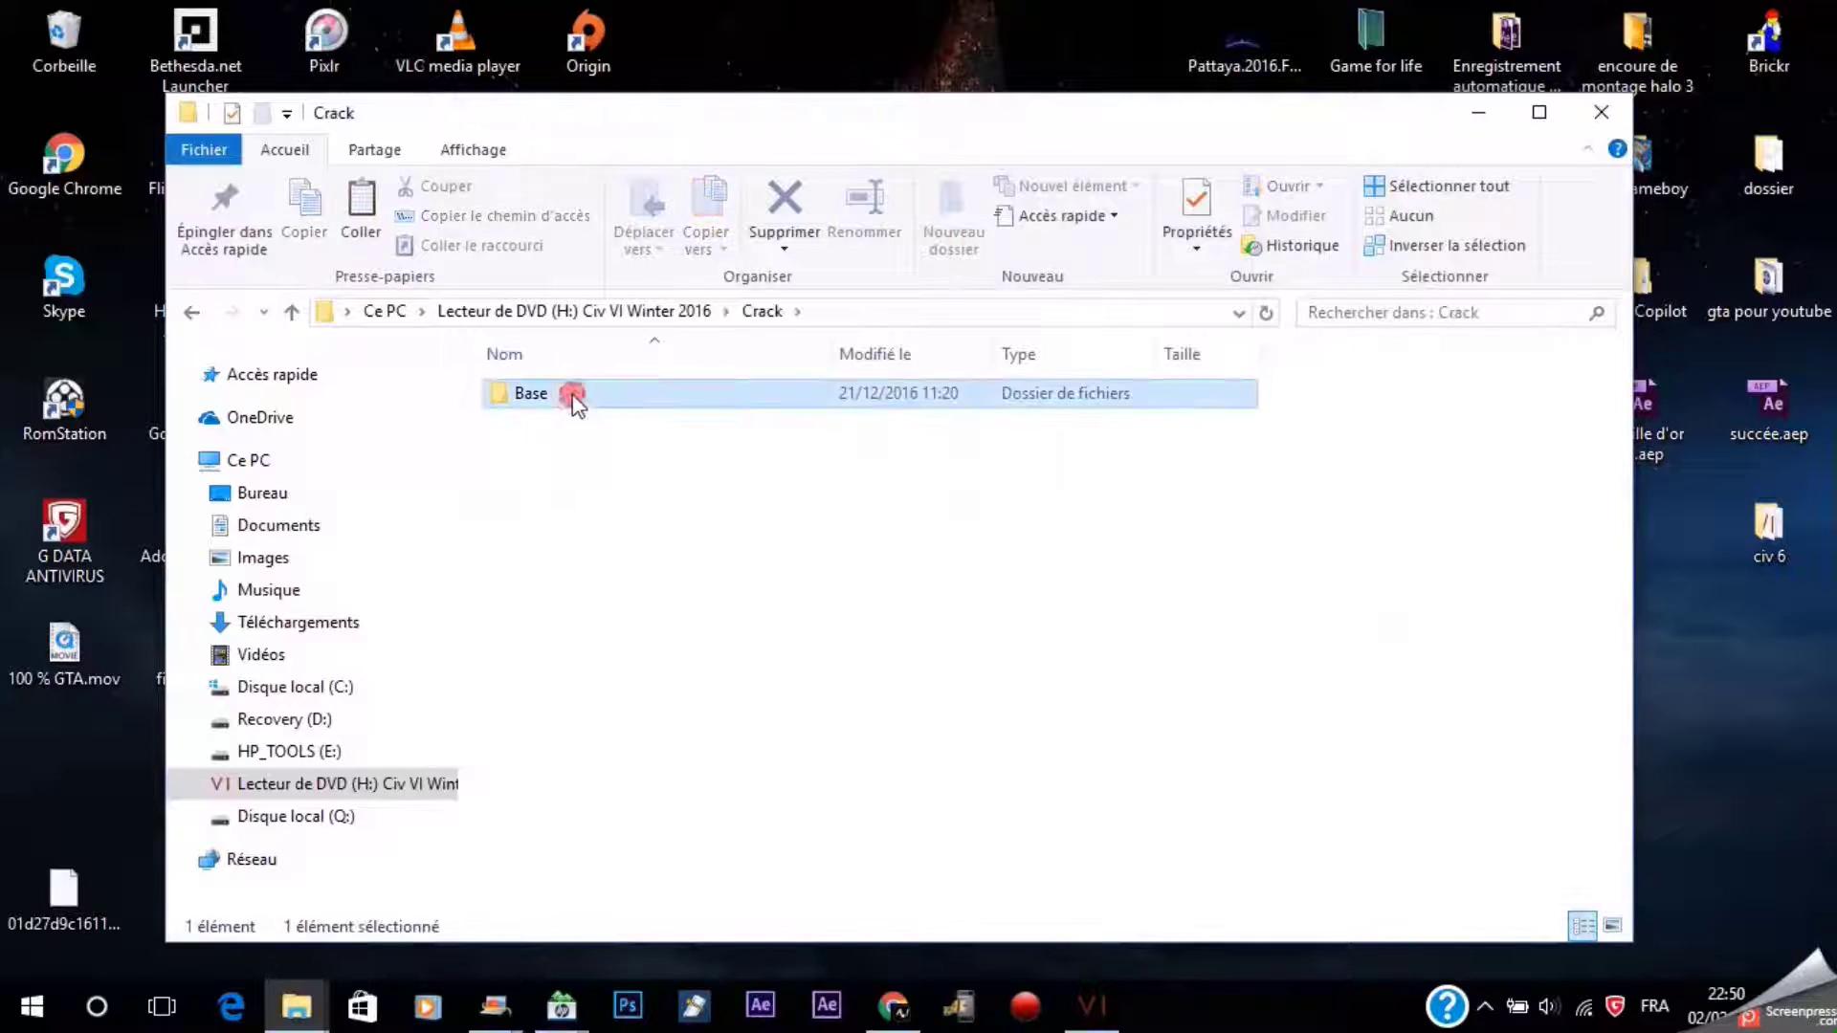
left_click(573, 402)
double_click(574, 400)
double_click(602, 390)
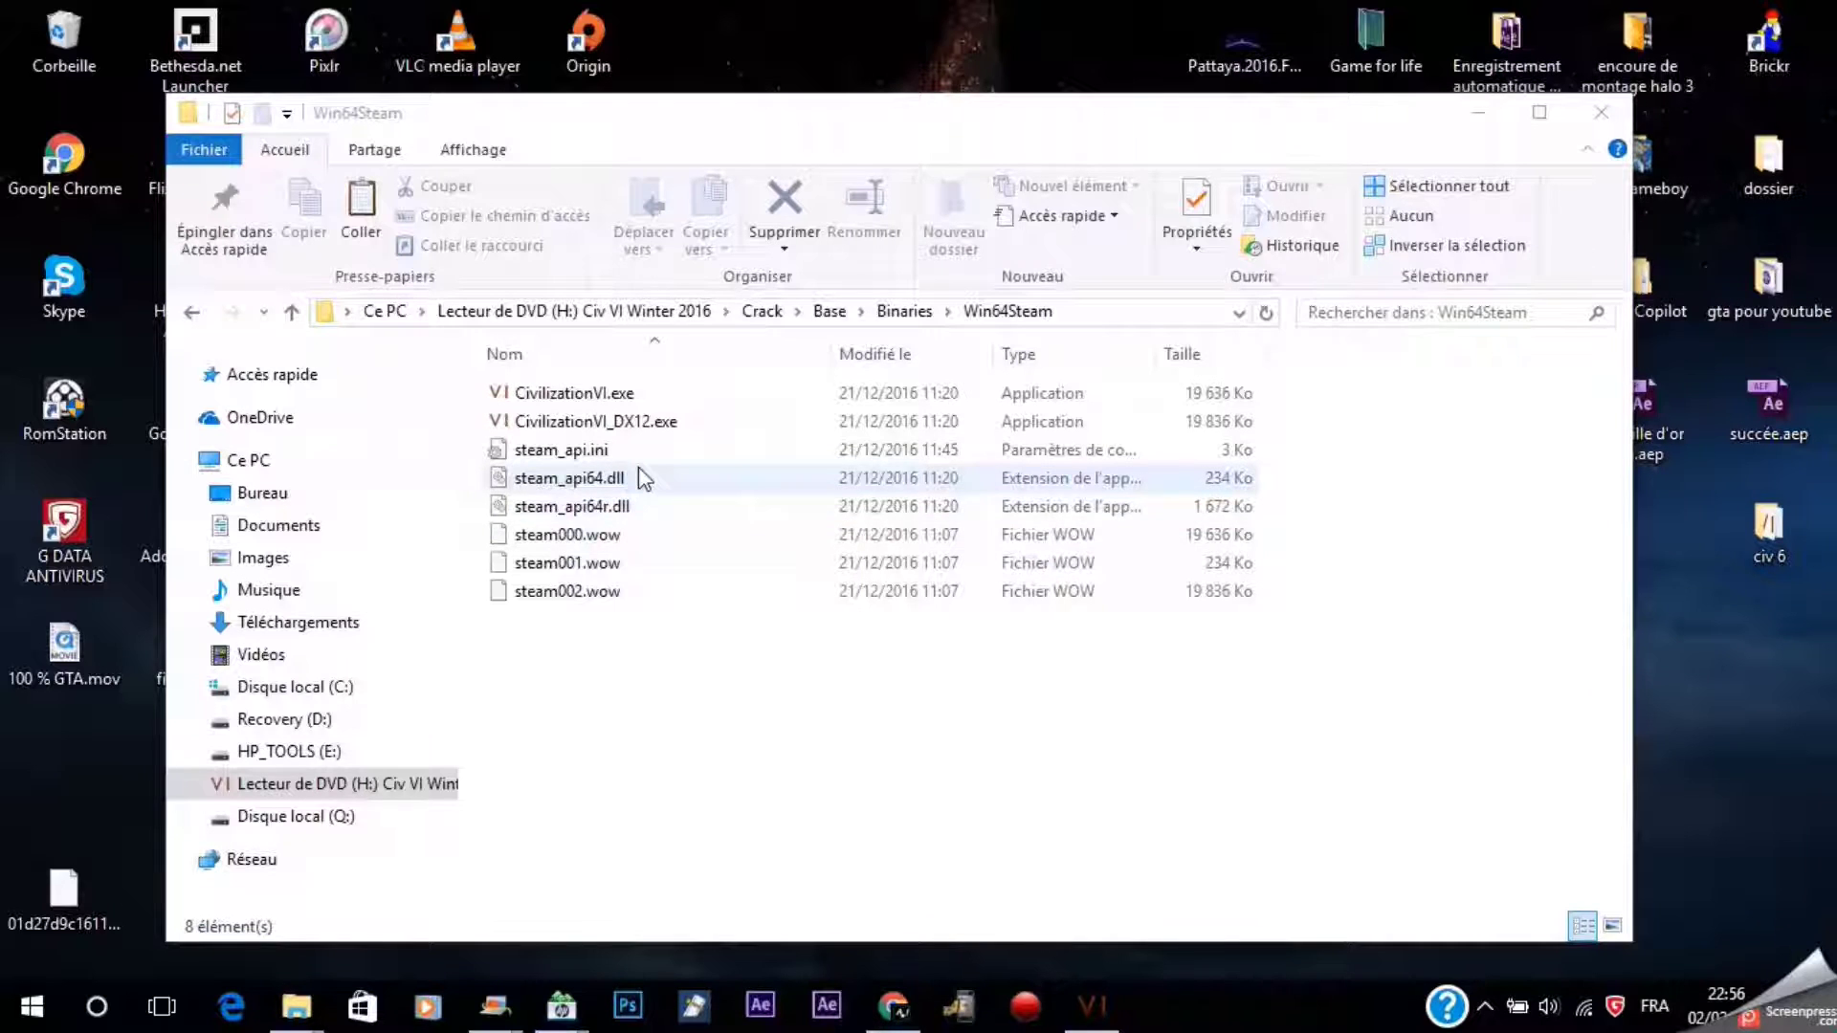
Examine the steam_api64.dll and steam_api64r.dll files in the Win64Steam folder
left_click_drag(475, 469, 564, 515)
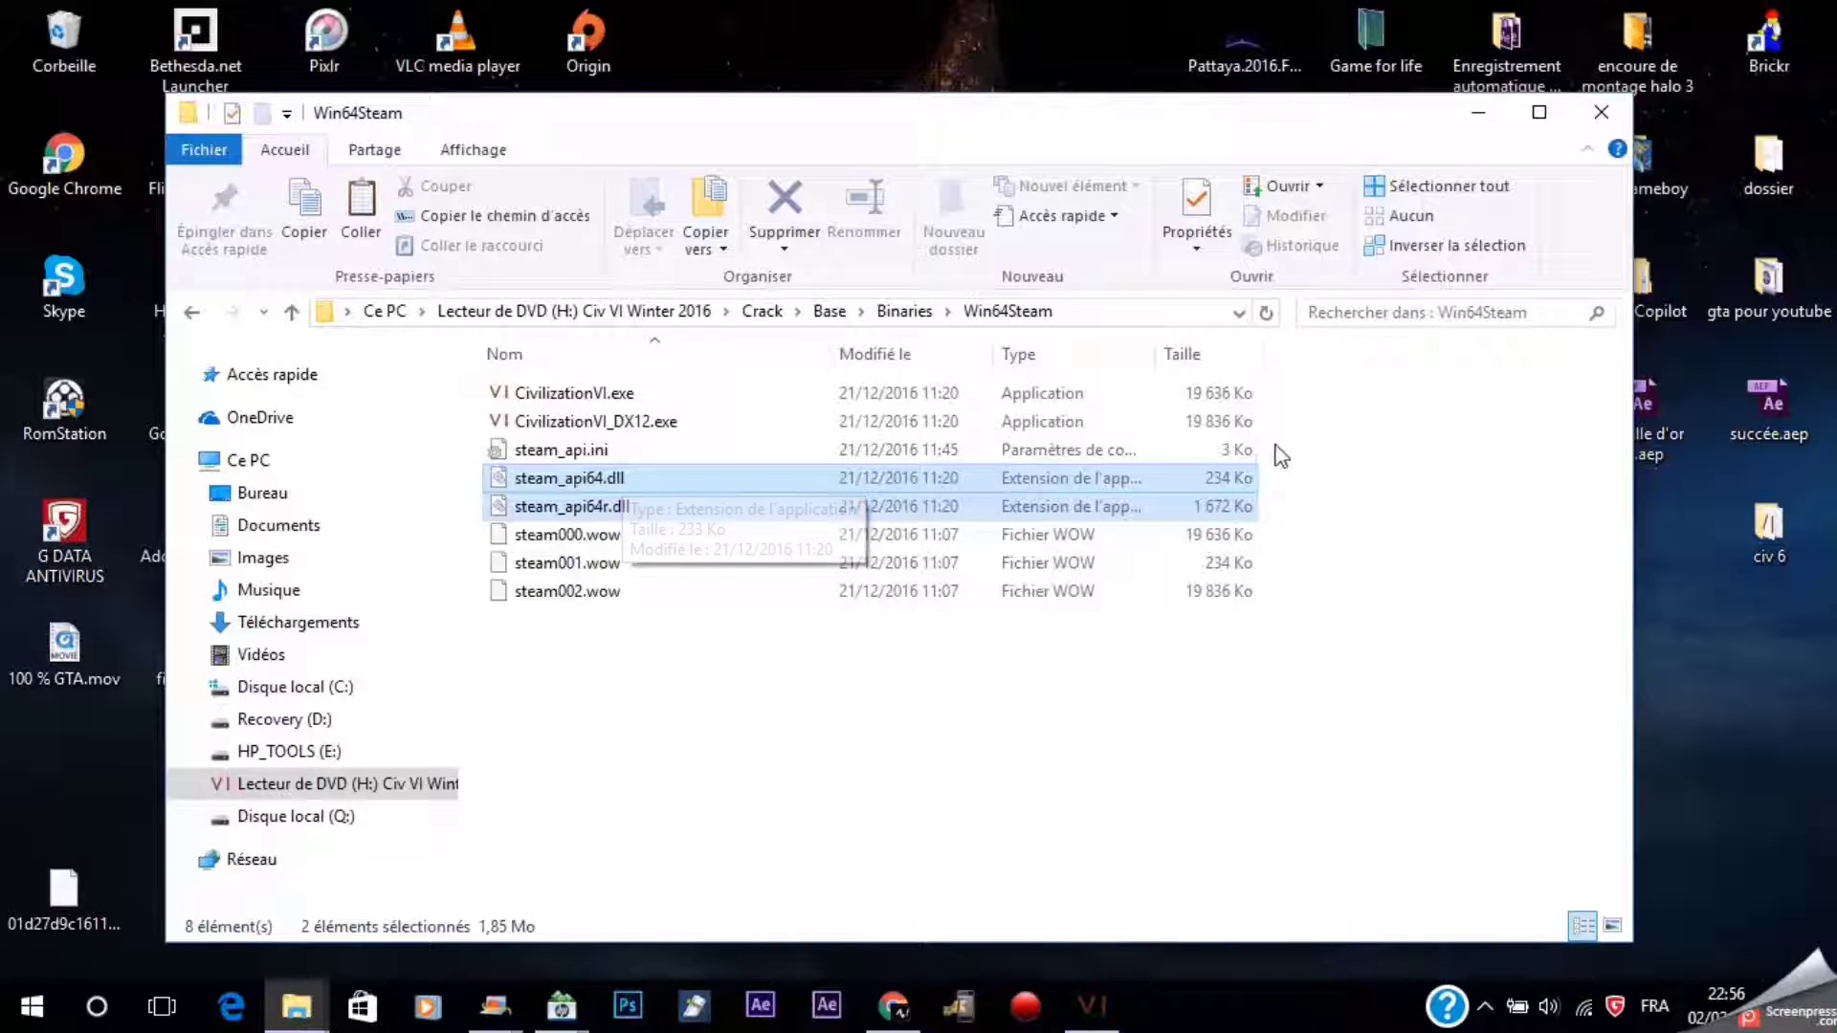
left_click(1298, 523)
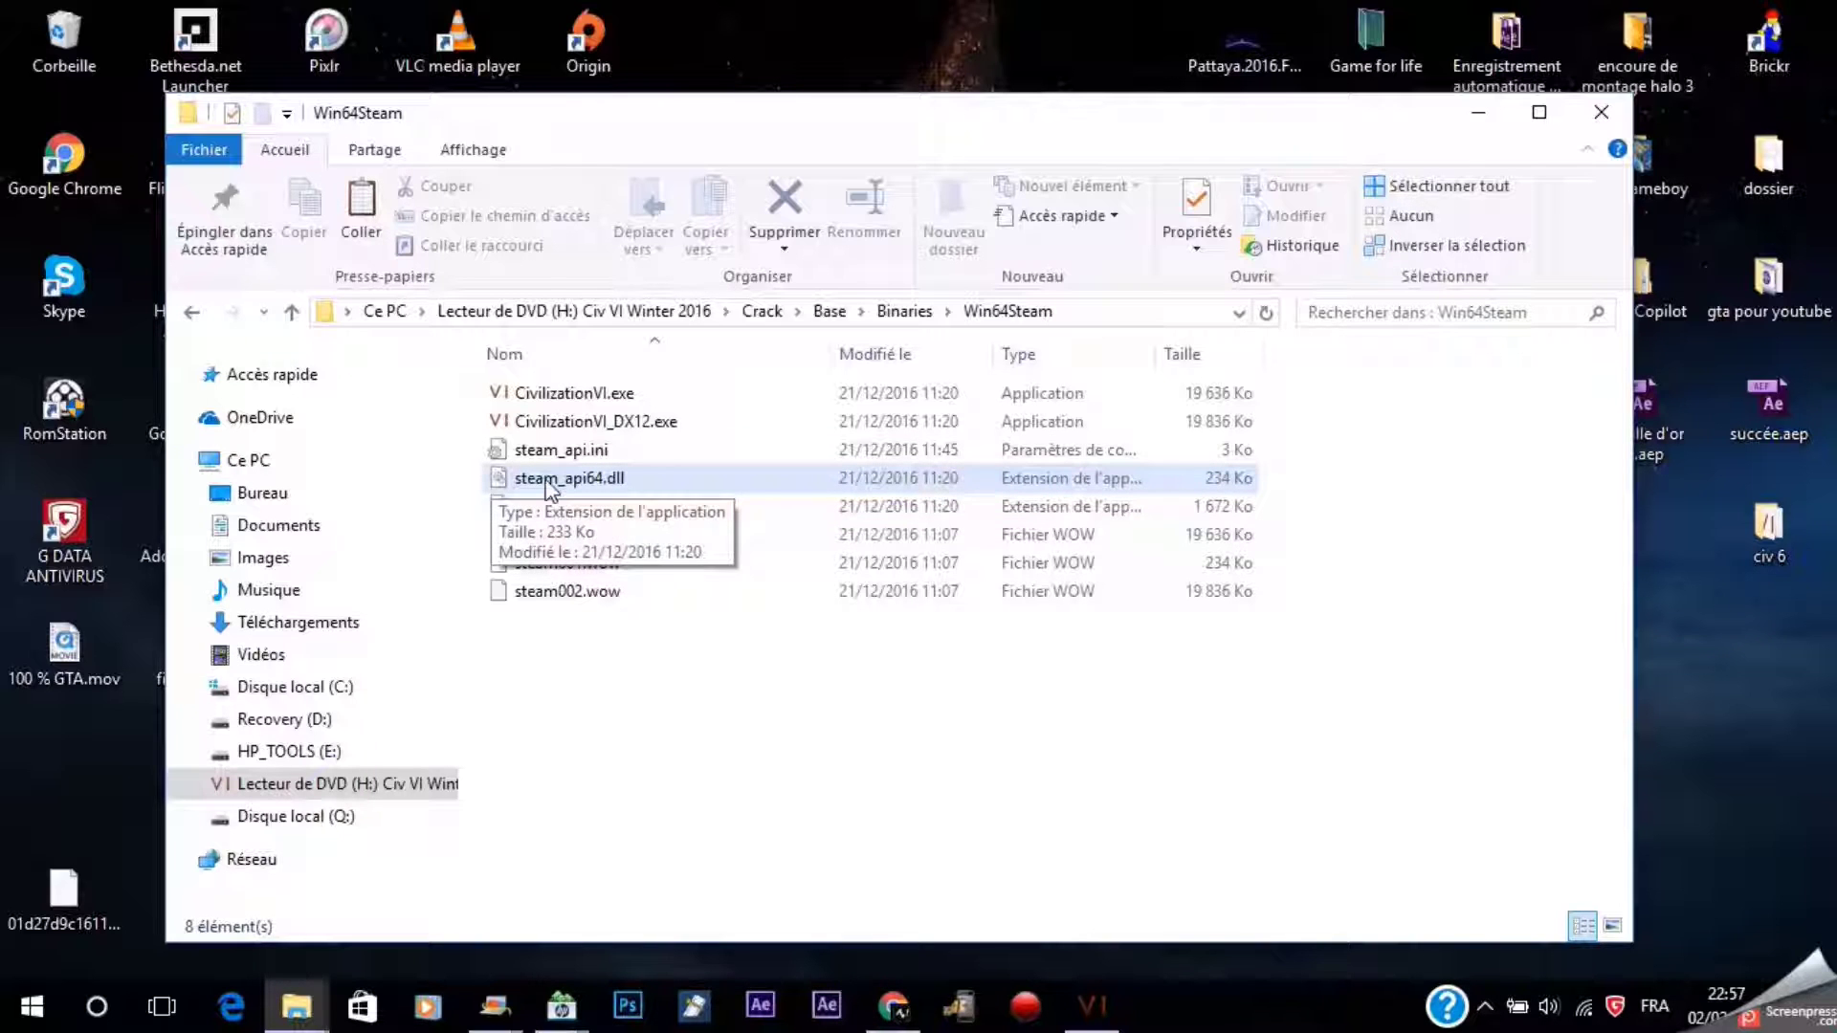
left_click(498, 485)
left_click_drag(903, 185, 555, 480)
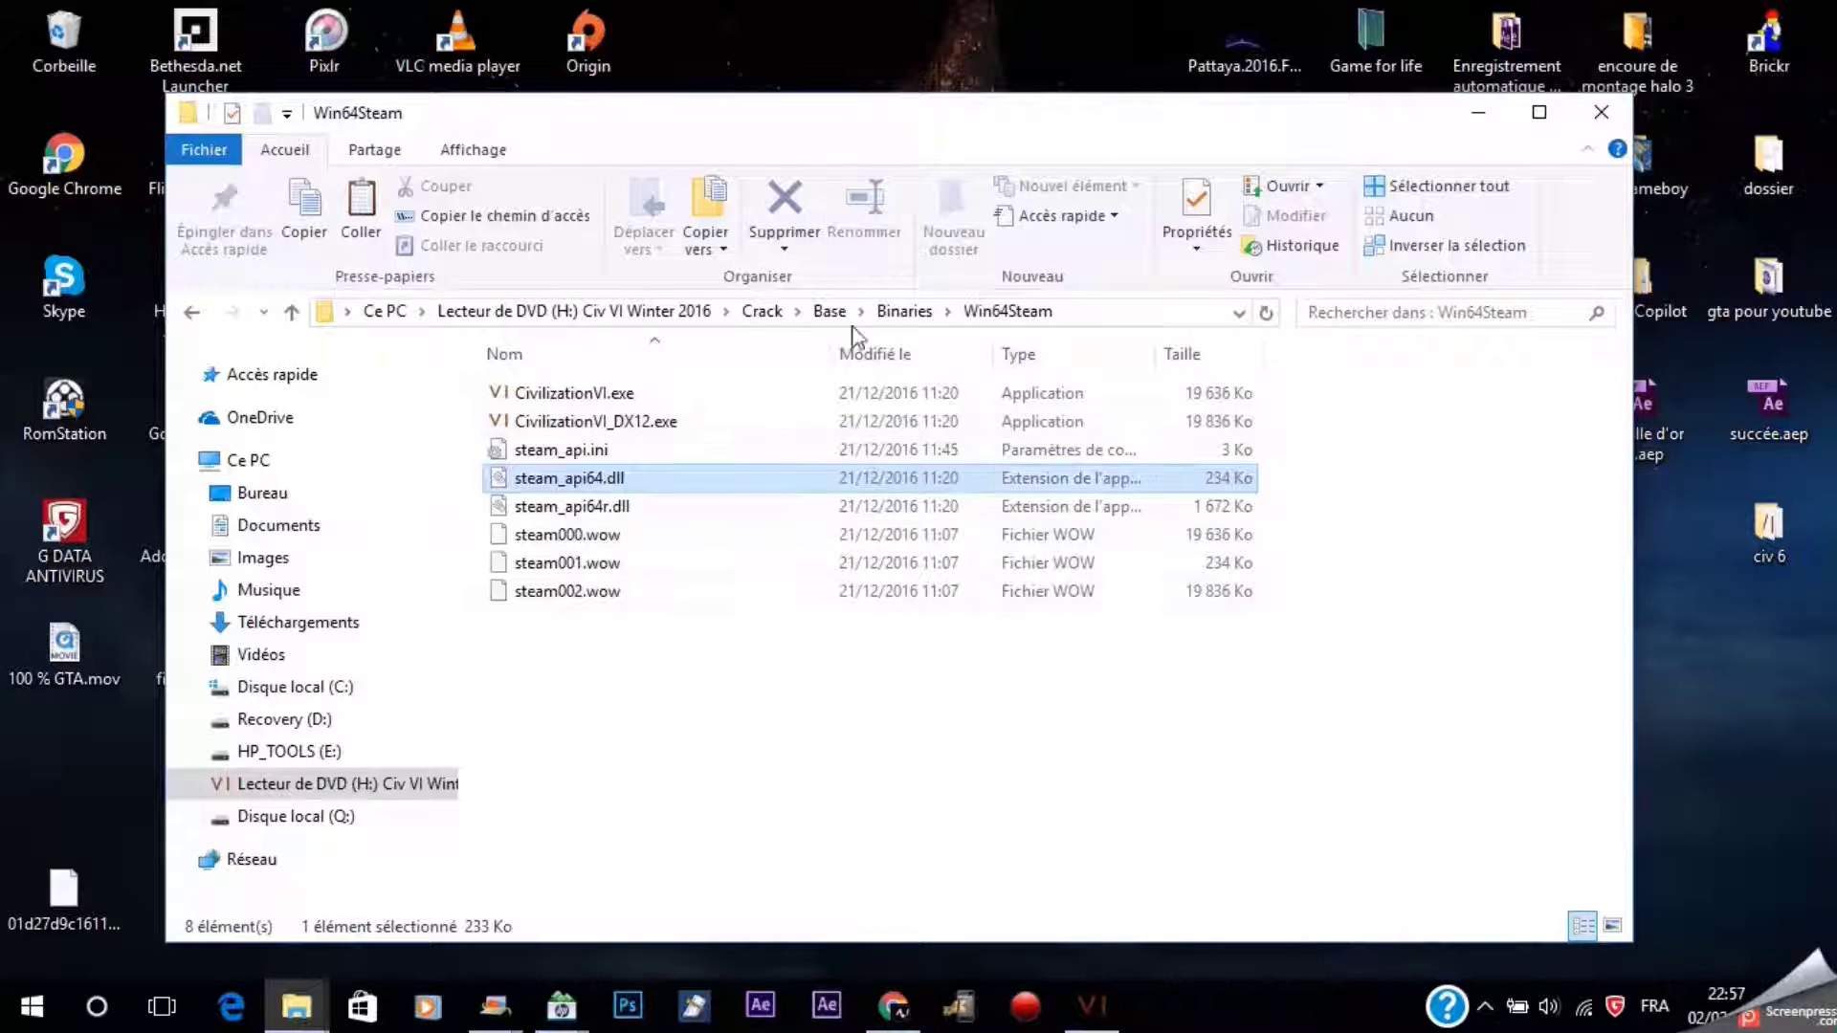
Return to the setup wizard, enable running the DirectX Jun2010 DXSETUP.exe and finish the installation
left_click(1087, 1010)
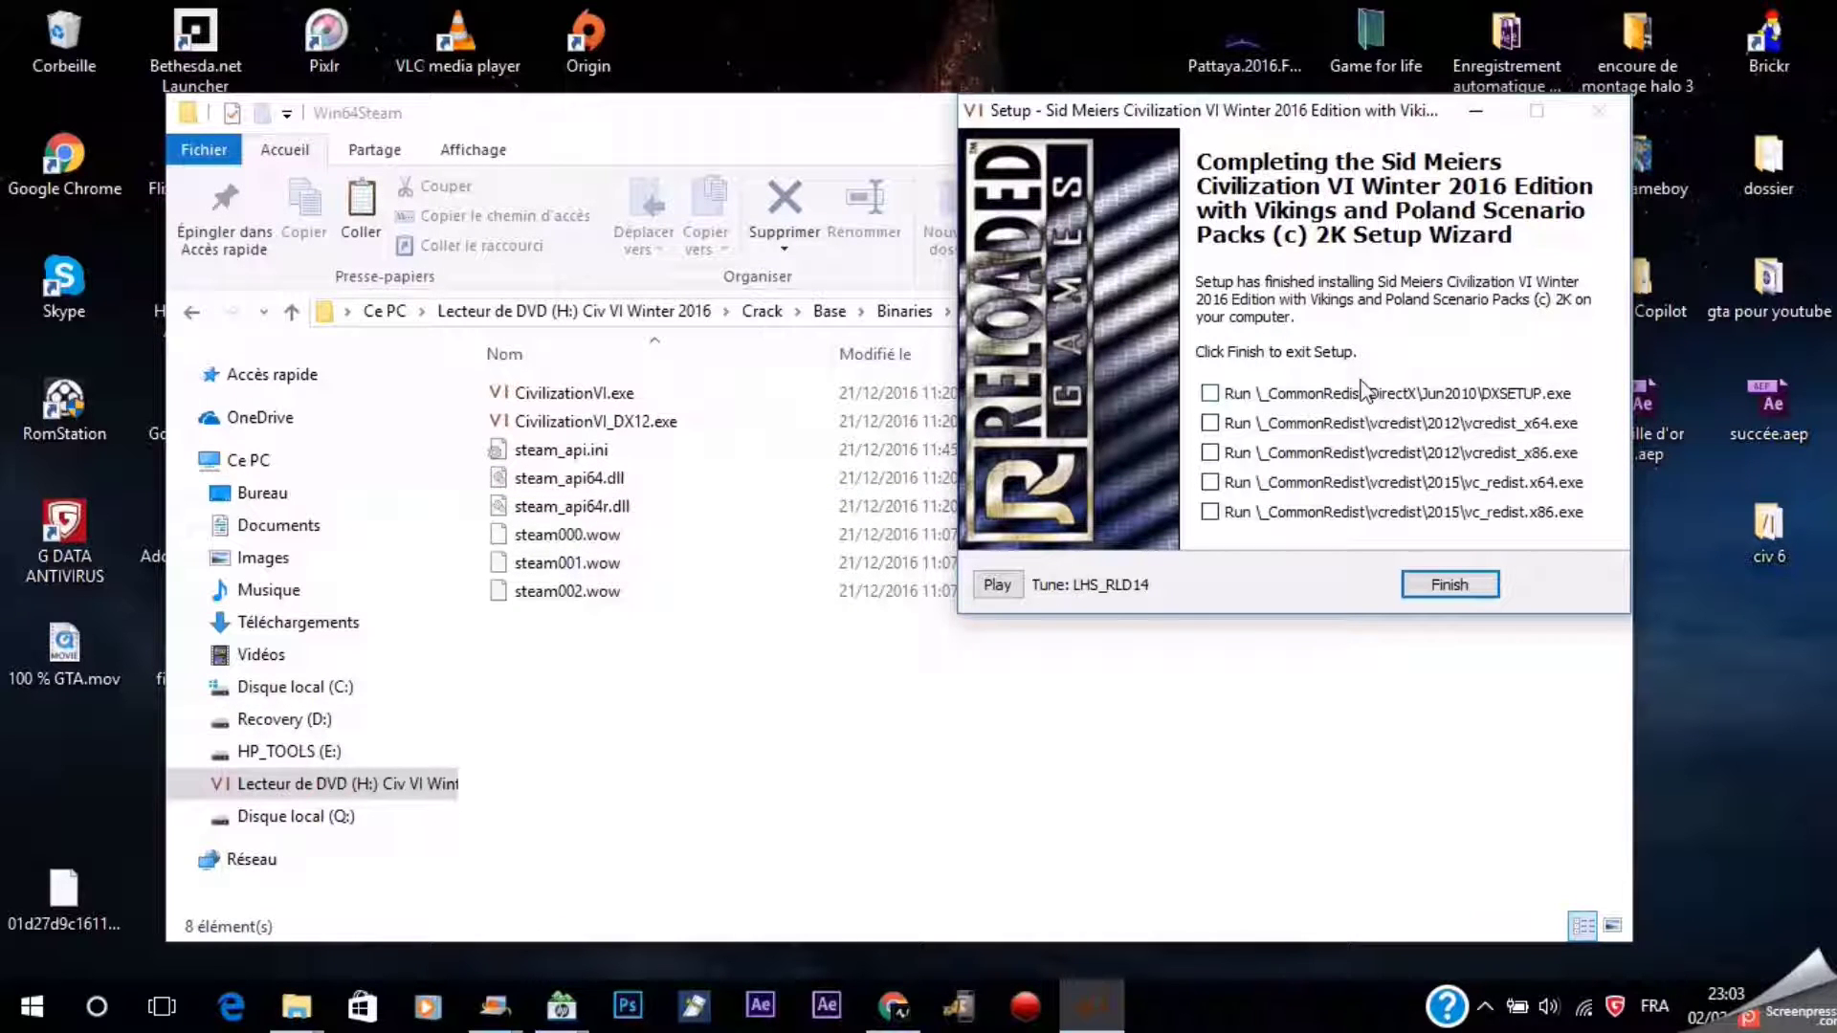
left_click(1210, 394)
left_click(1210, 453)
left_click(1211, 424)
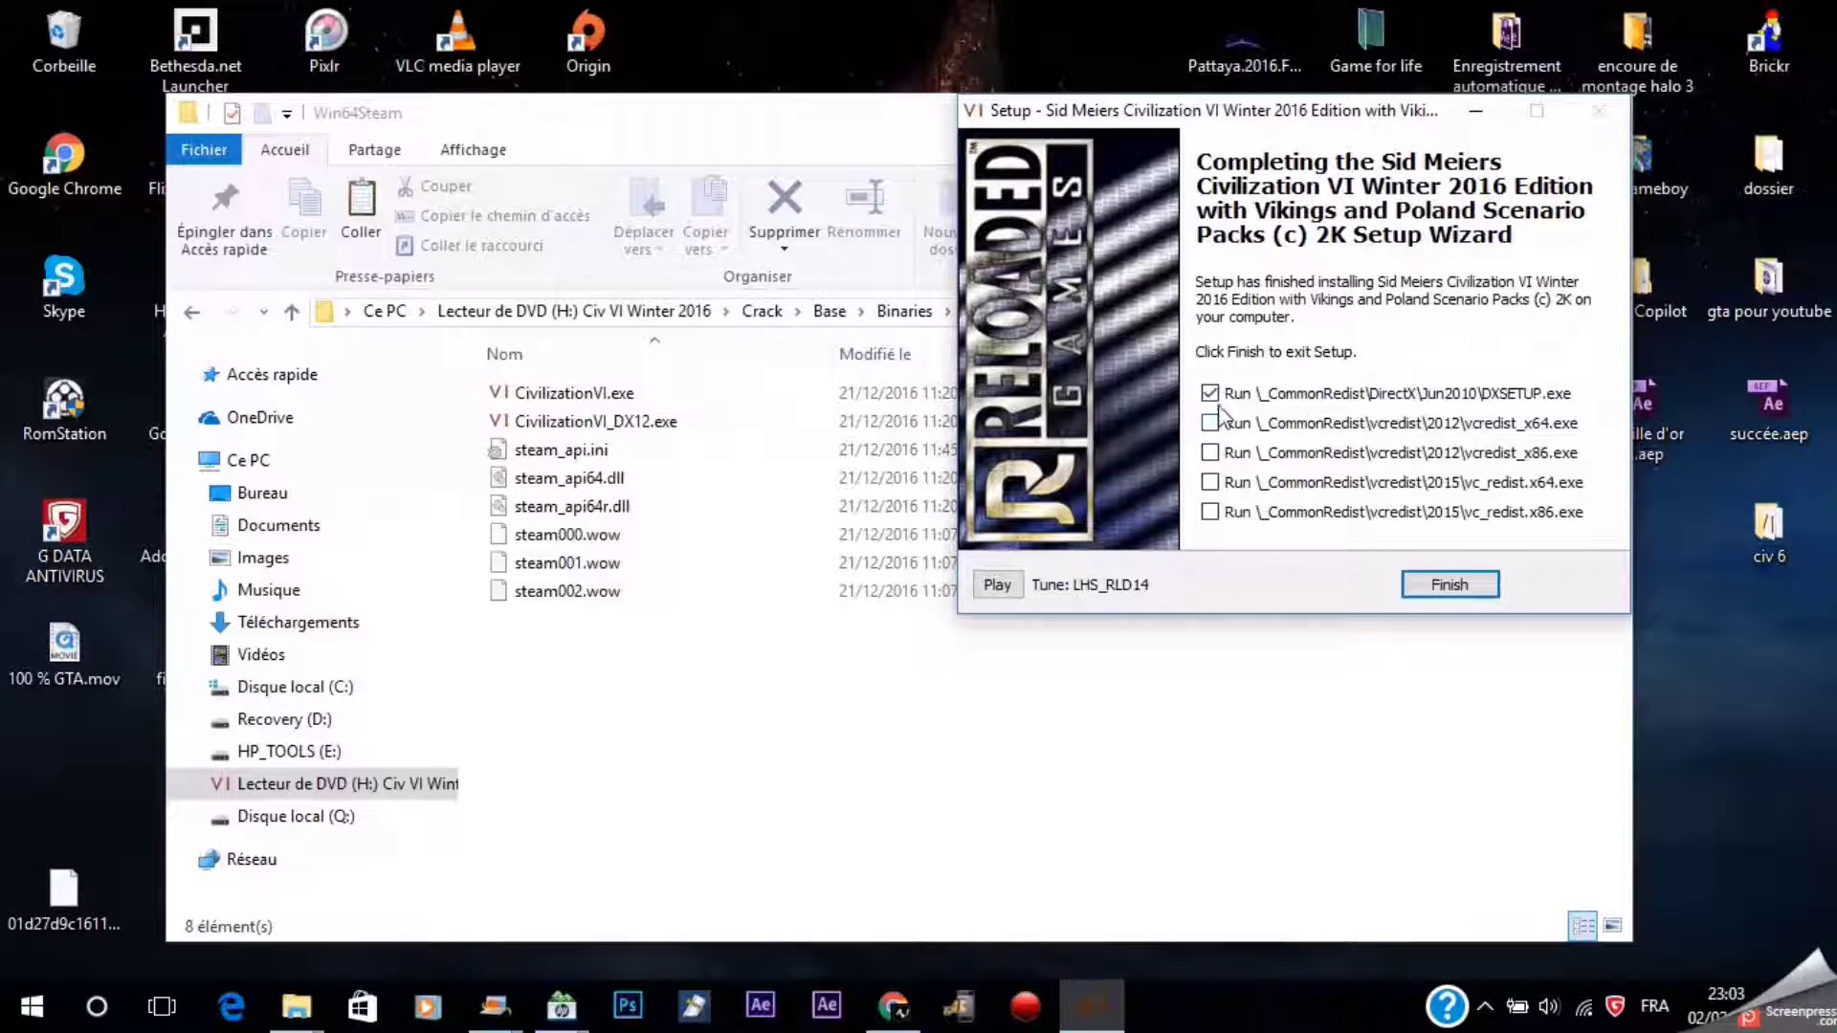
left_click(1478, 588)
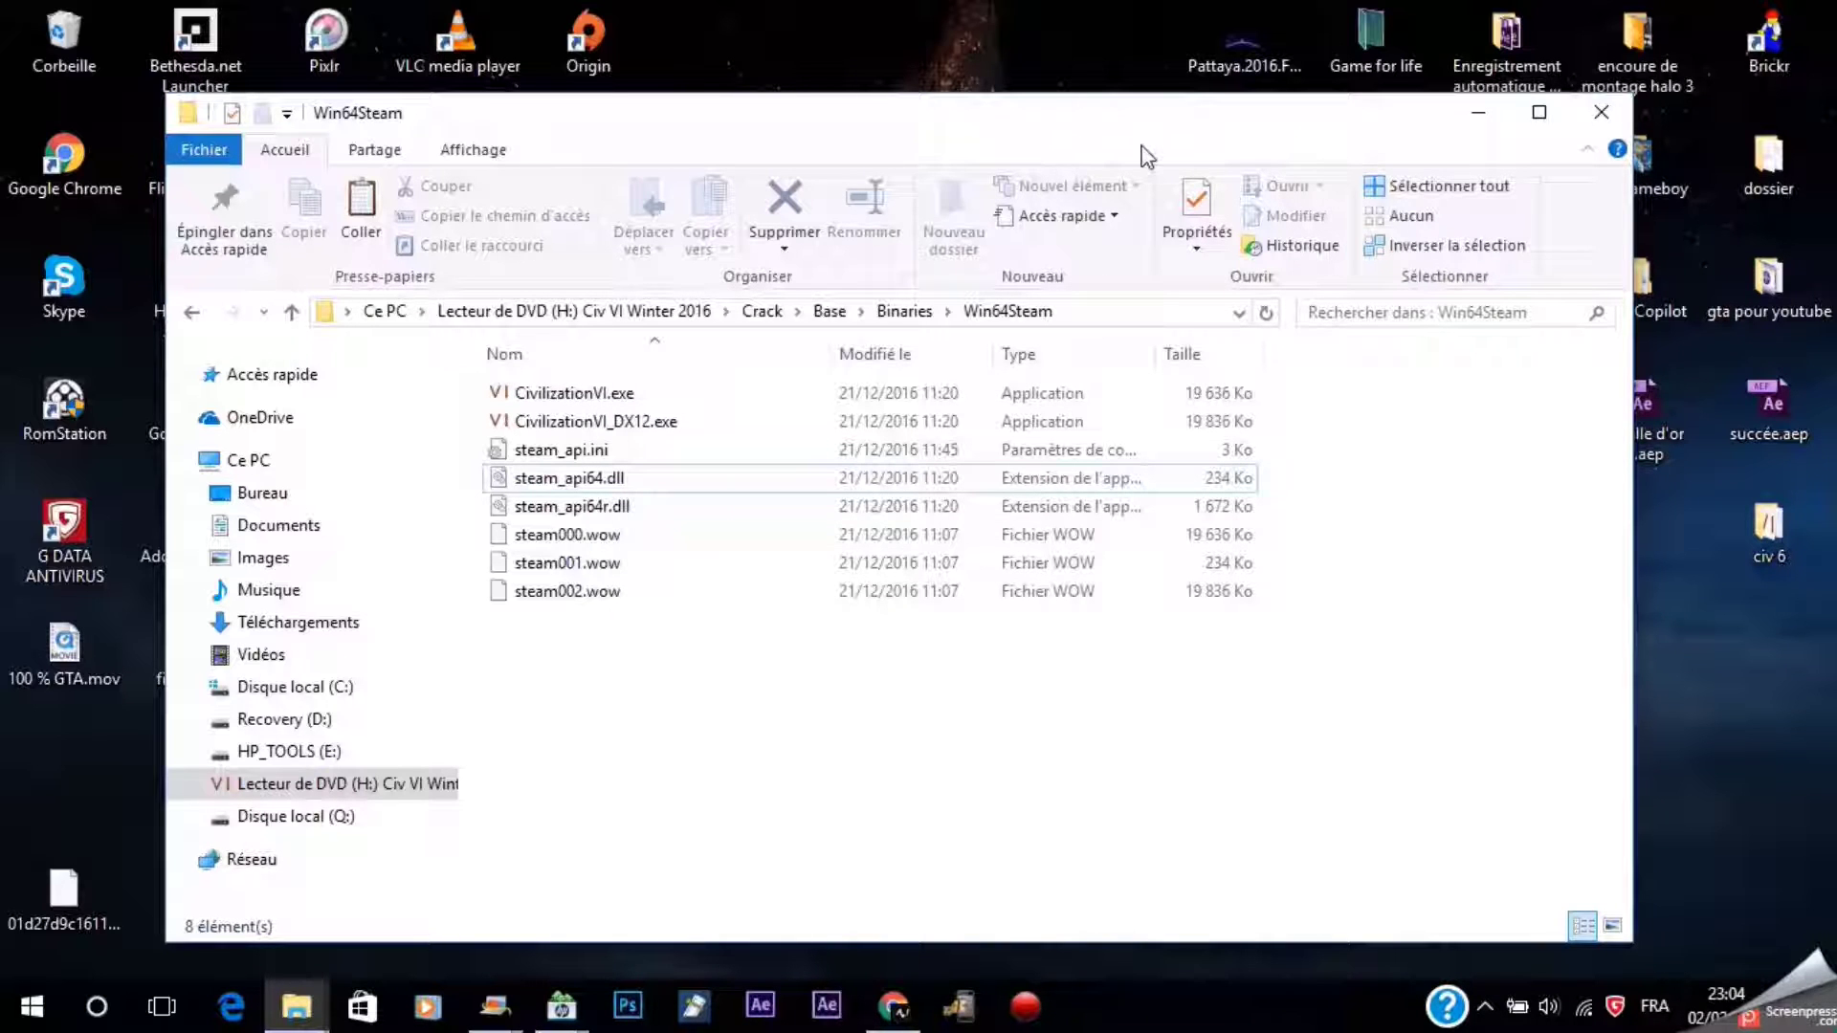
Narrow the Win64Steam folder window and move it aside to free space on the desktop
left_click_drag(1637, 378, 739, 467)
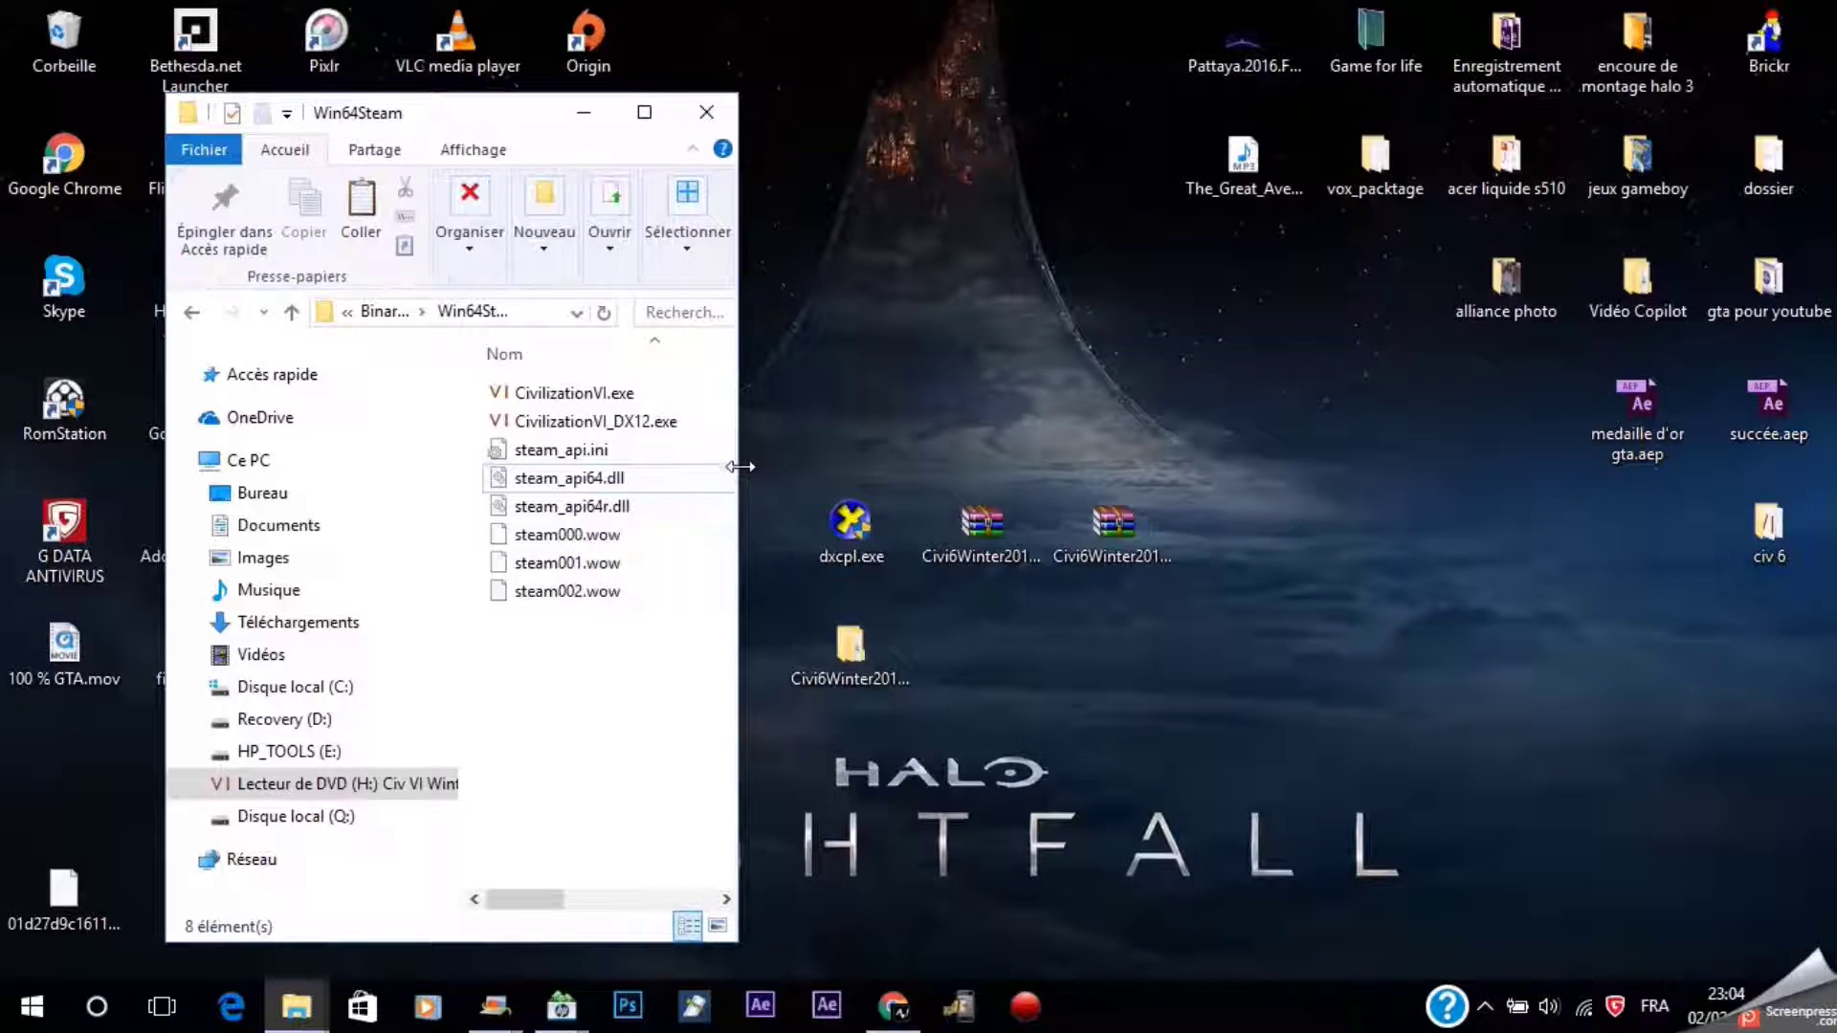
left_click_drag(494, 127, 1545, 150)
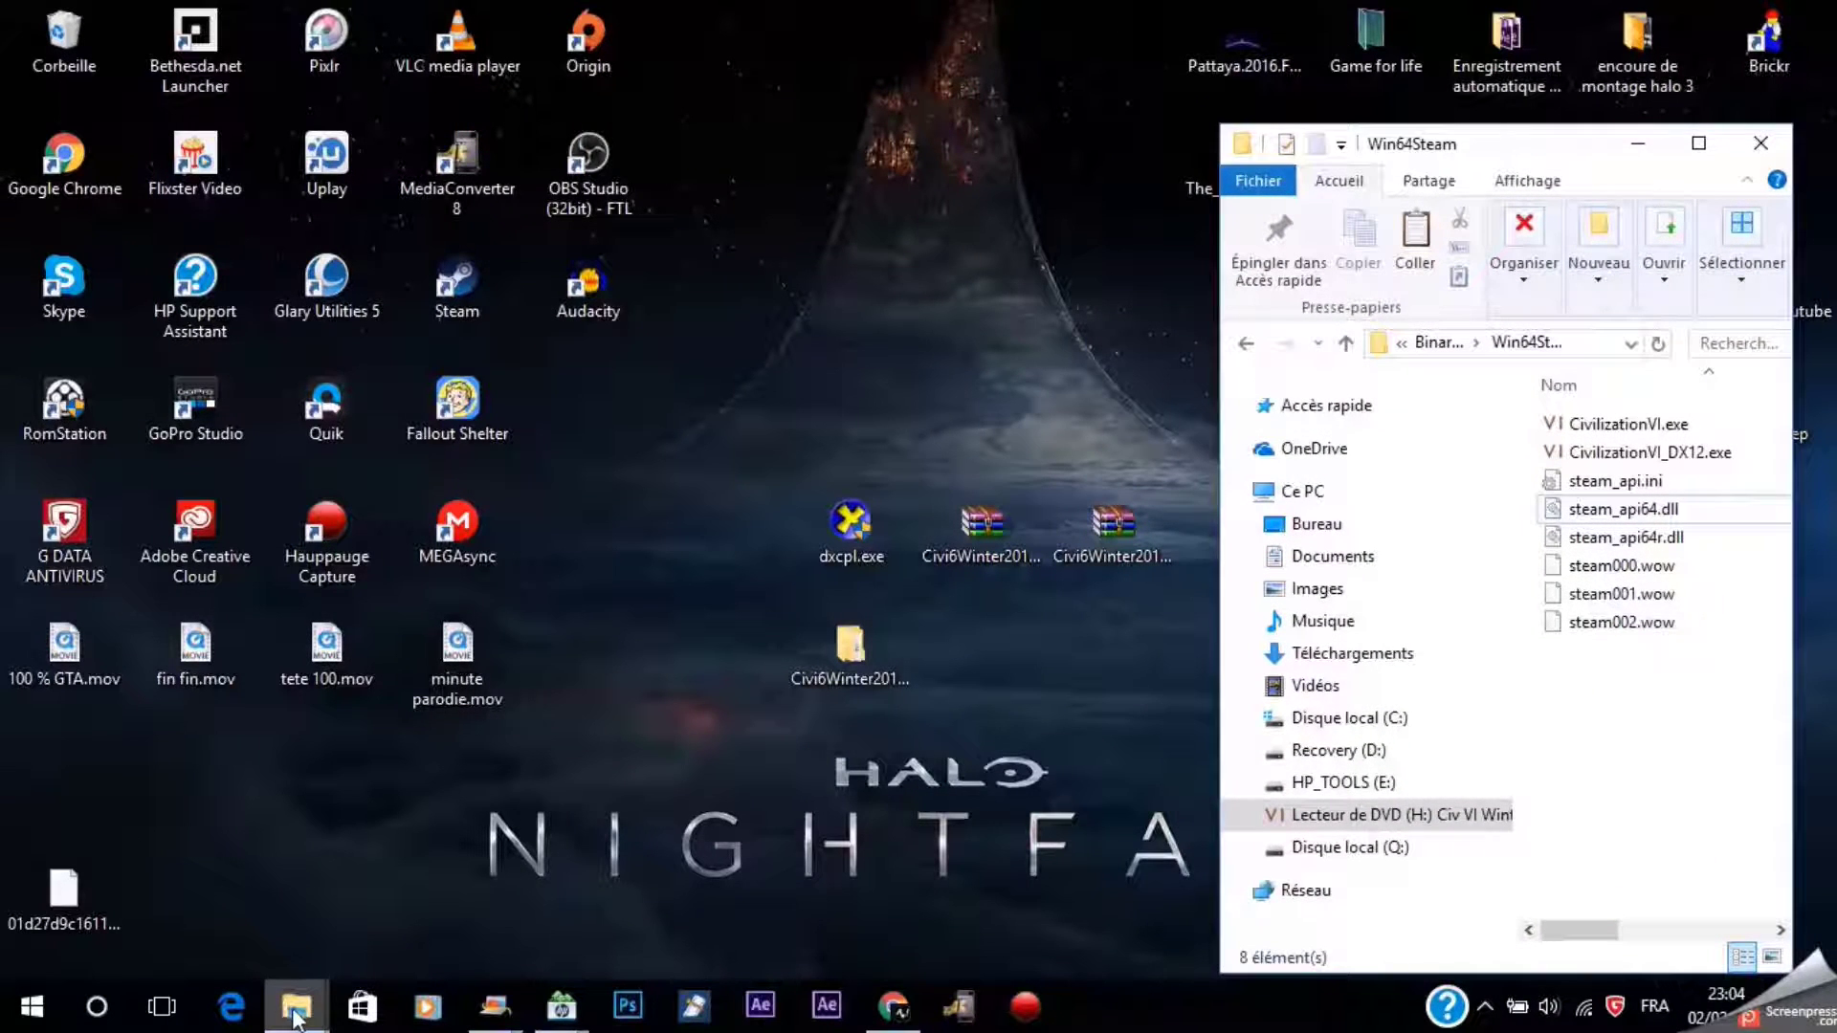
Open a second file explorer window, widen it beside the Win64Steam window and open Disque local (C:)
left_click(329, 796)
key("super+alt+2")
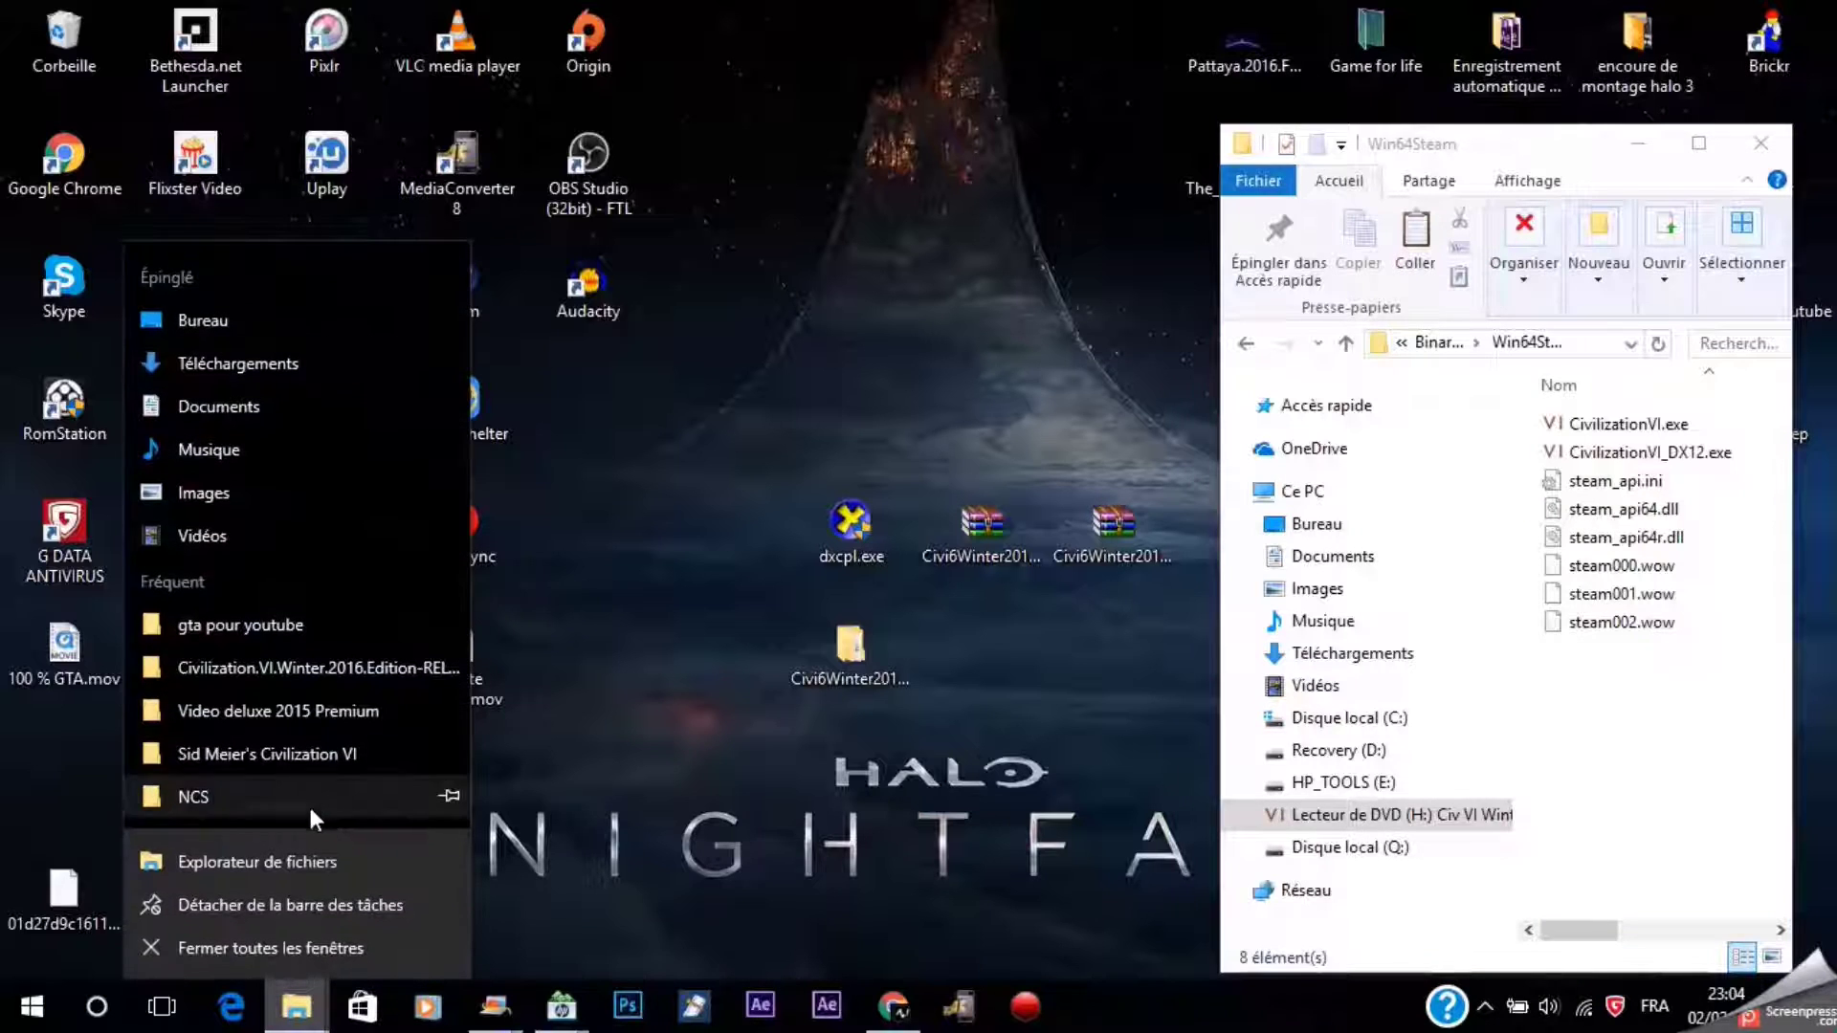
left_click(557, 856)
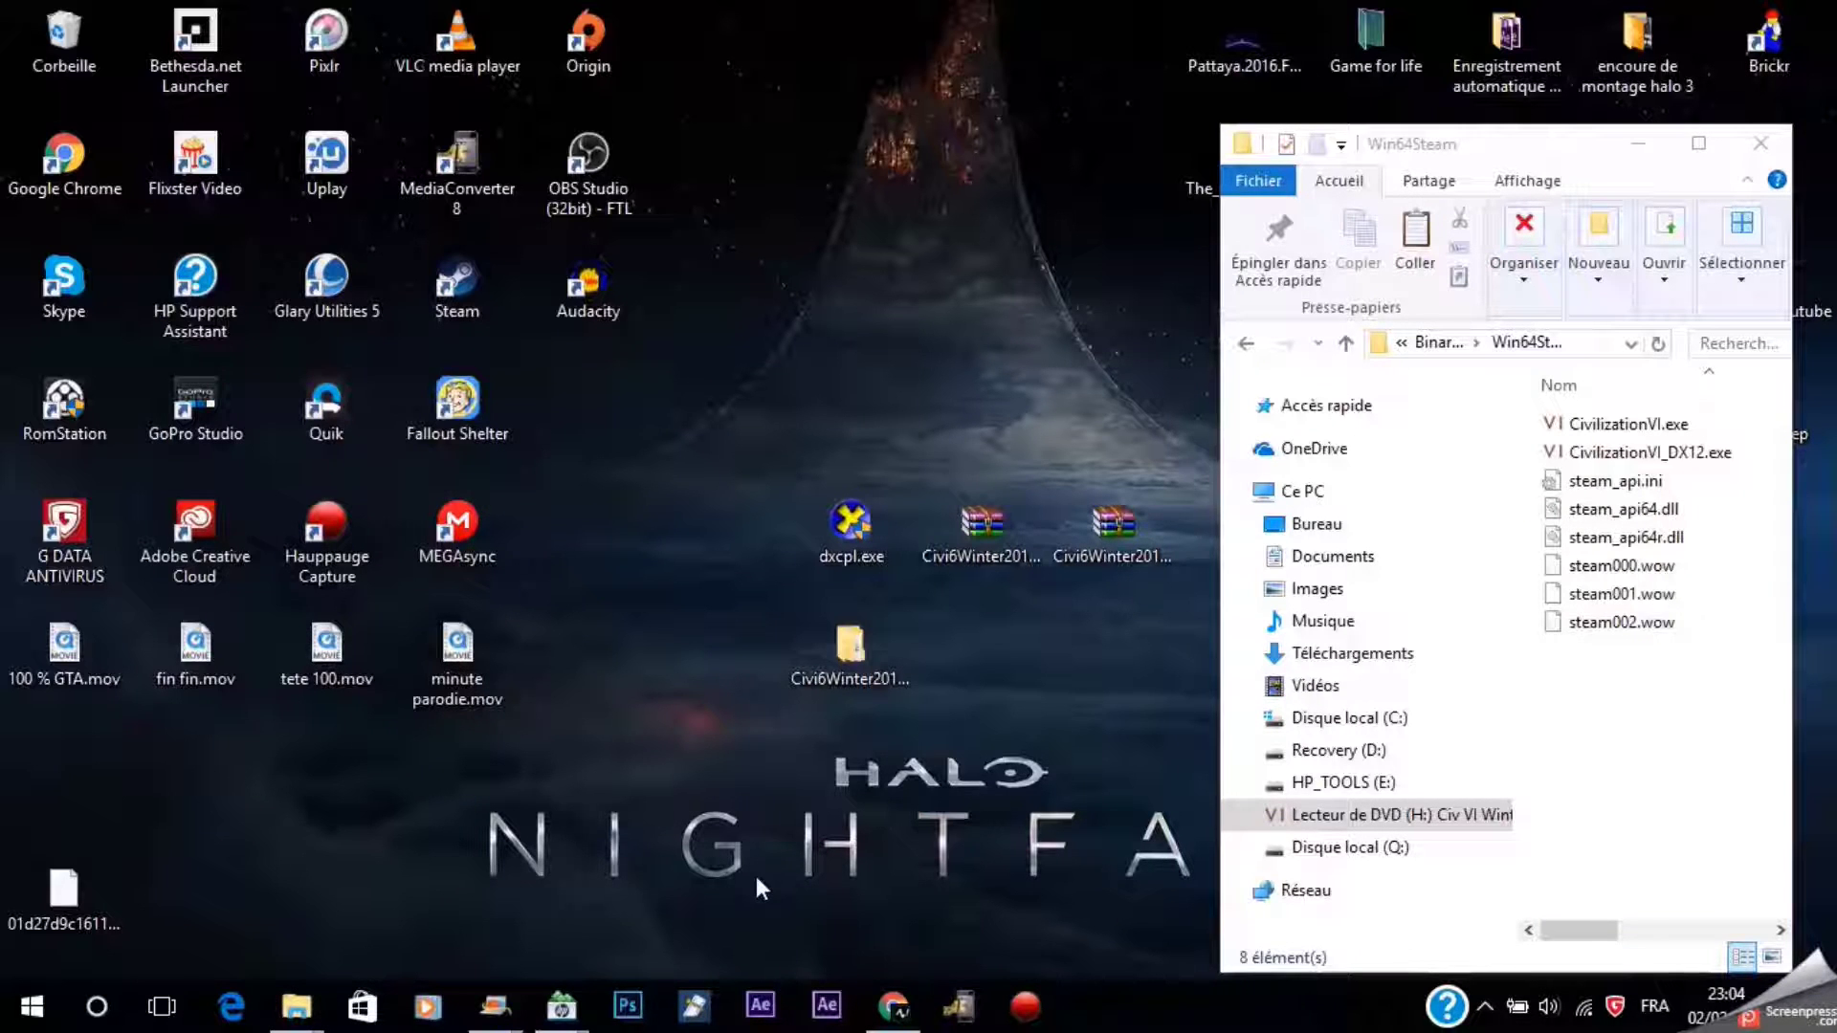
key("super+e")
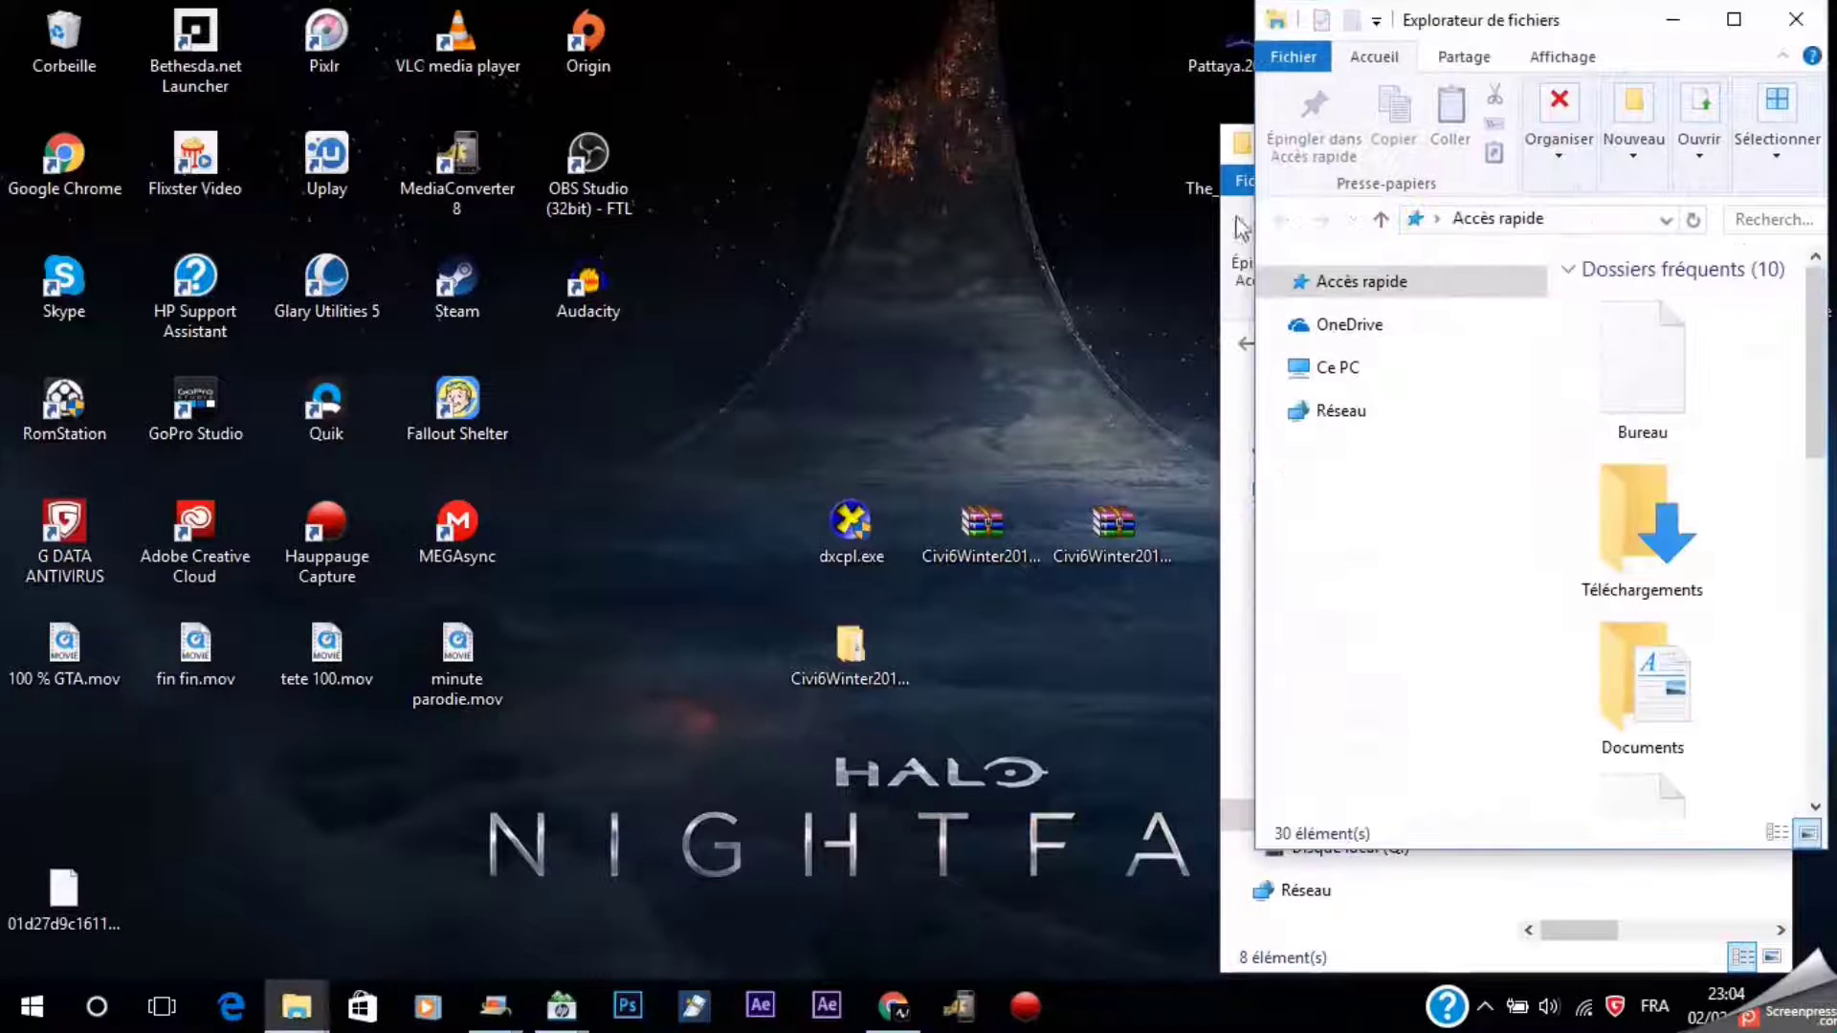
left_click_drag(1604, 32, 638, 101)
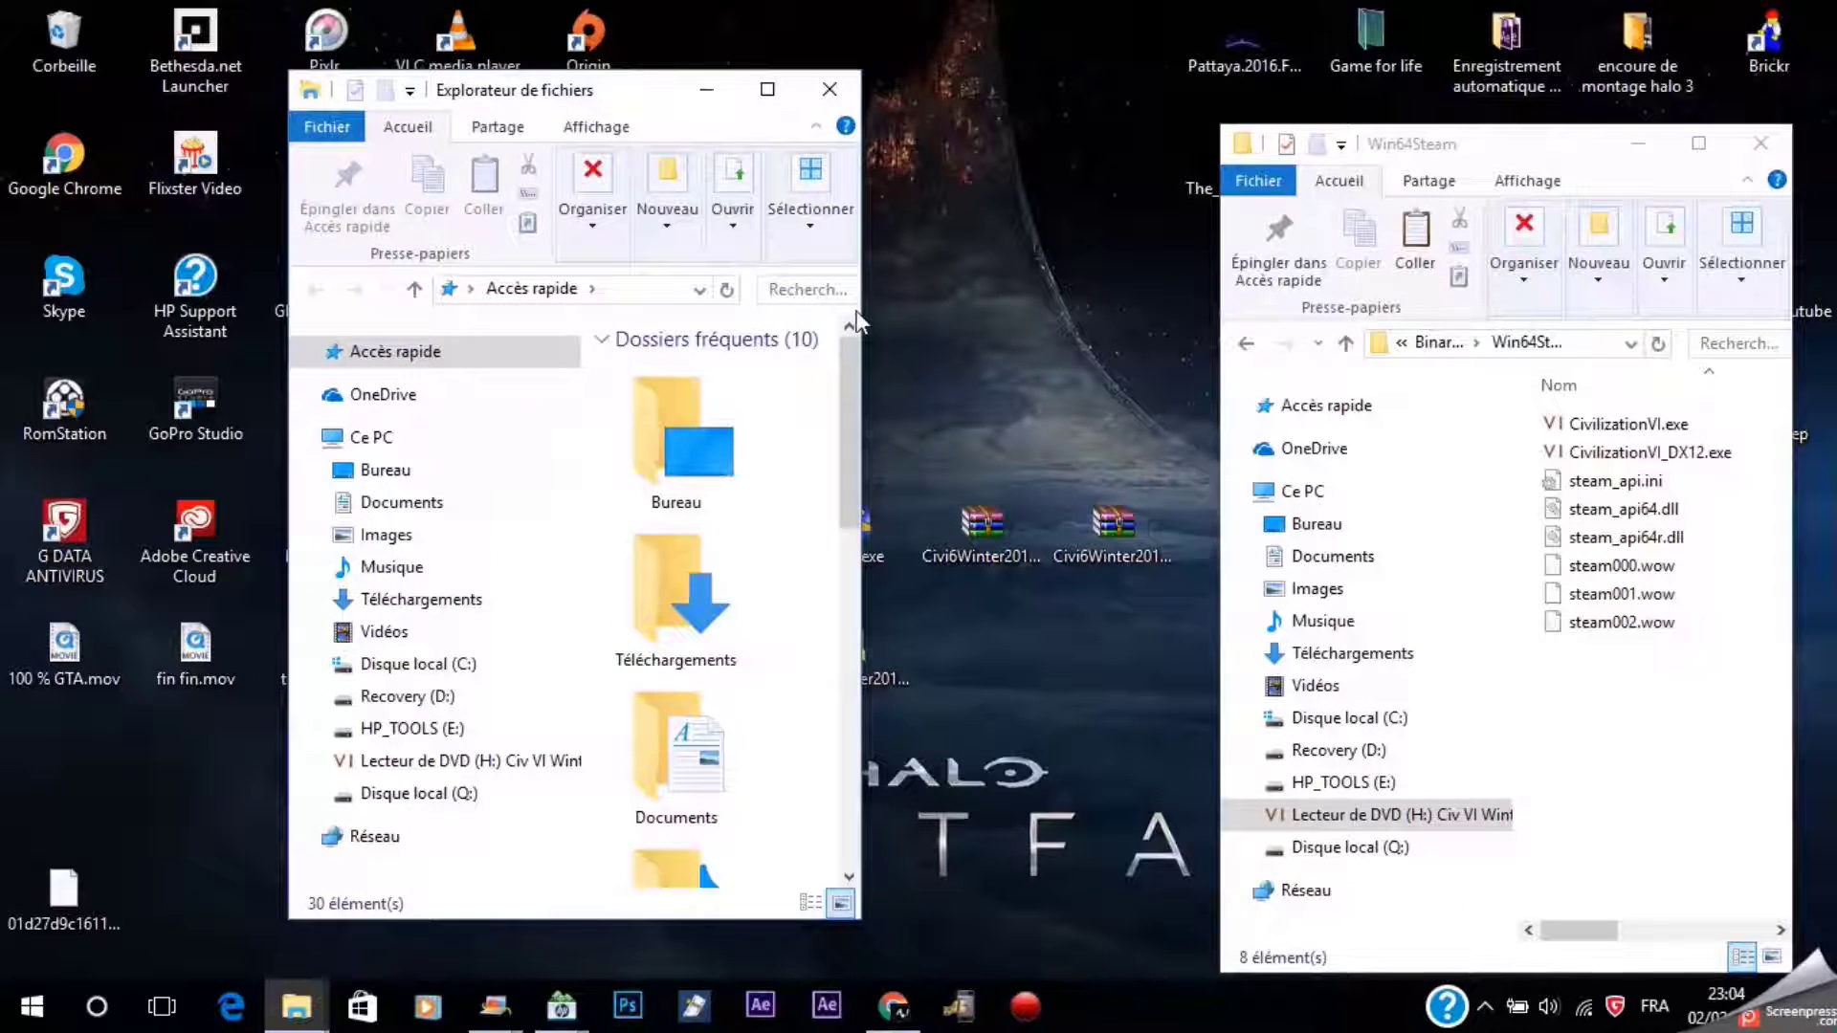
left_click_drag(862, 304, 1373, 305)
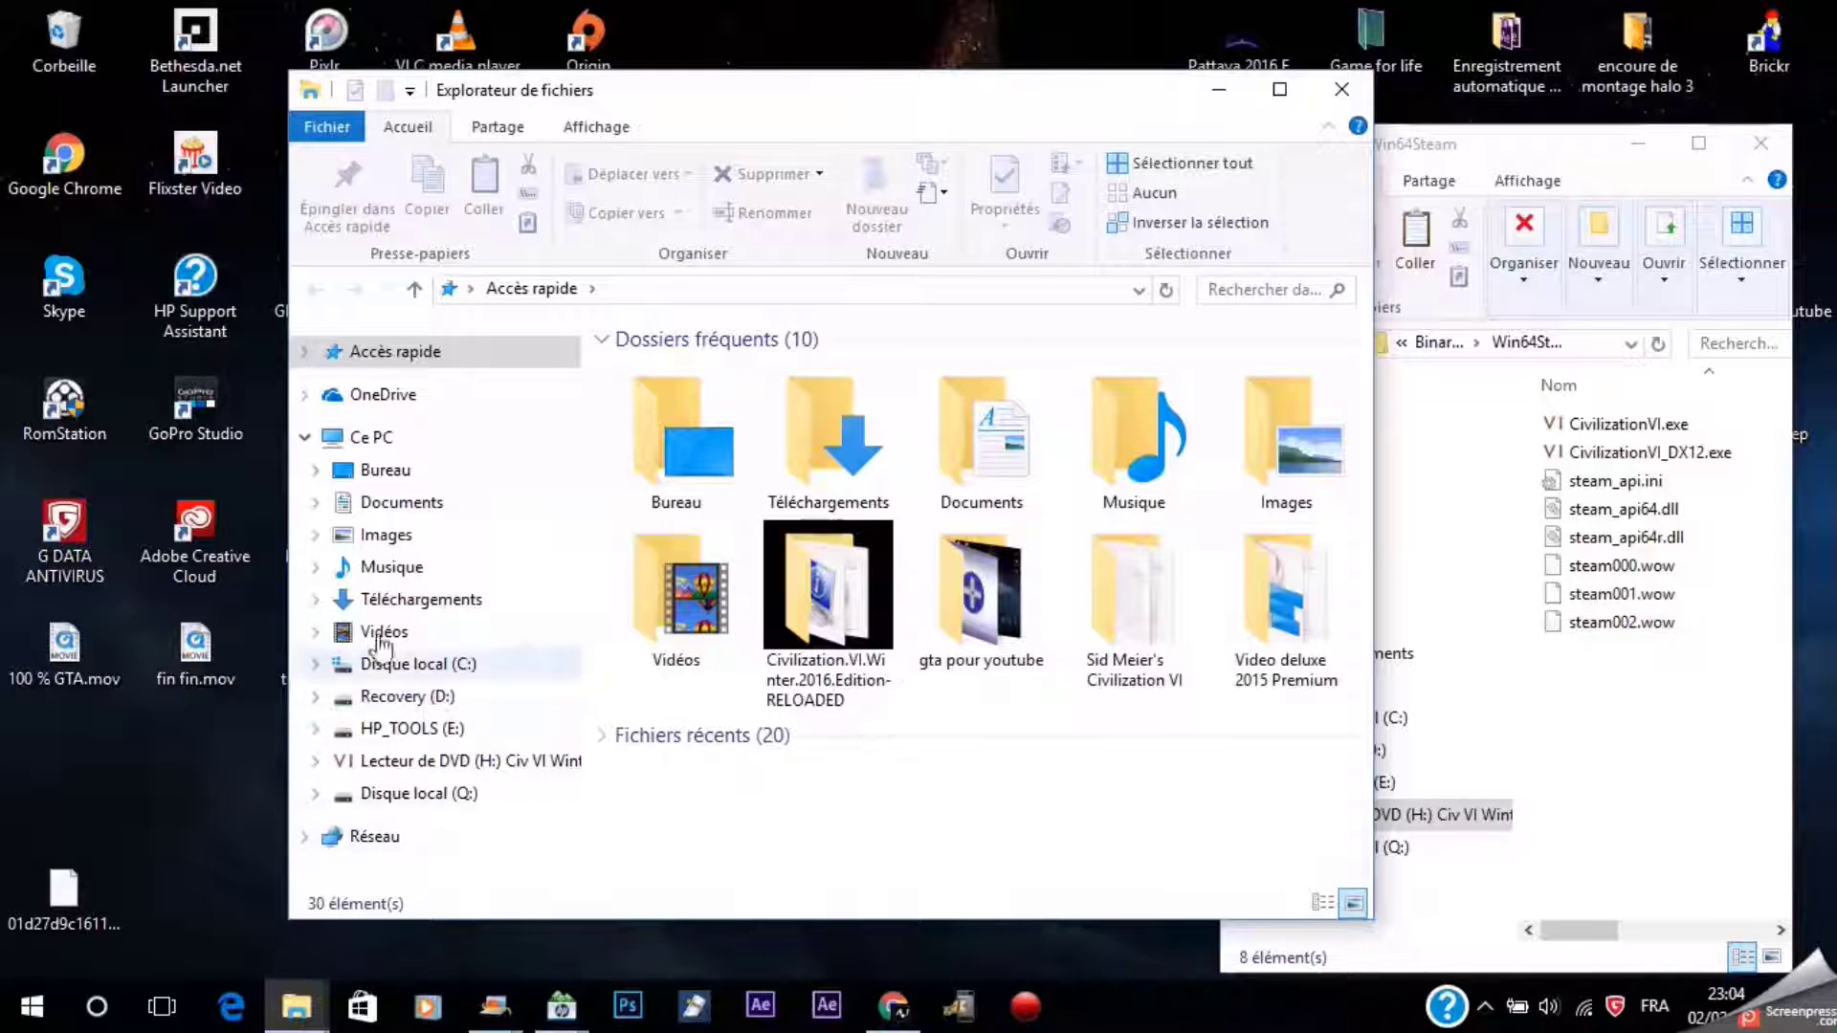
left_click(388, 438)
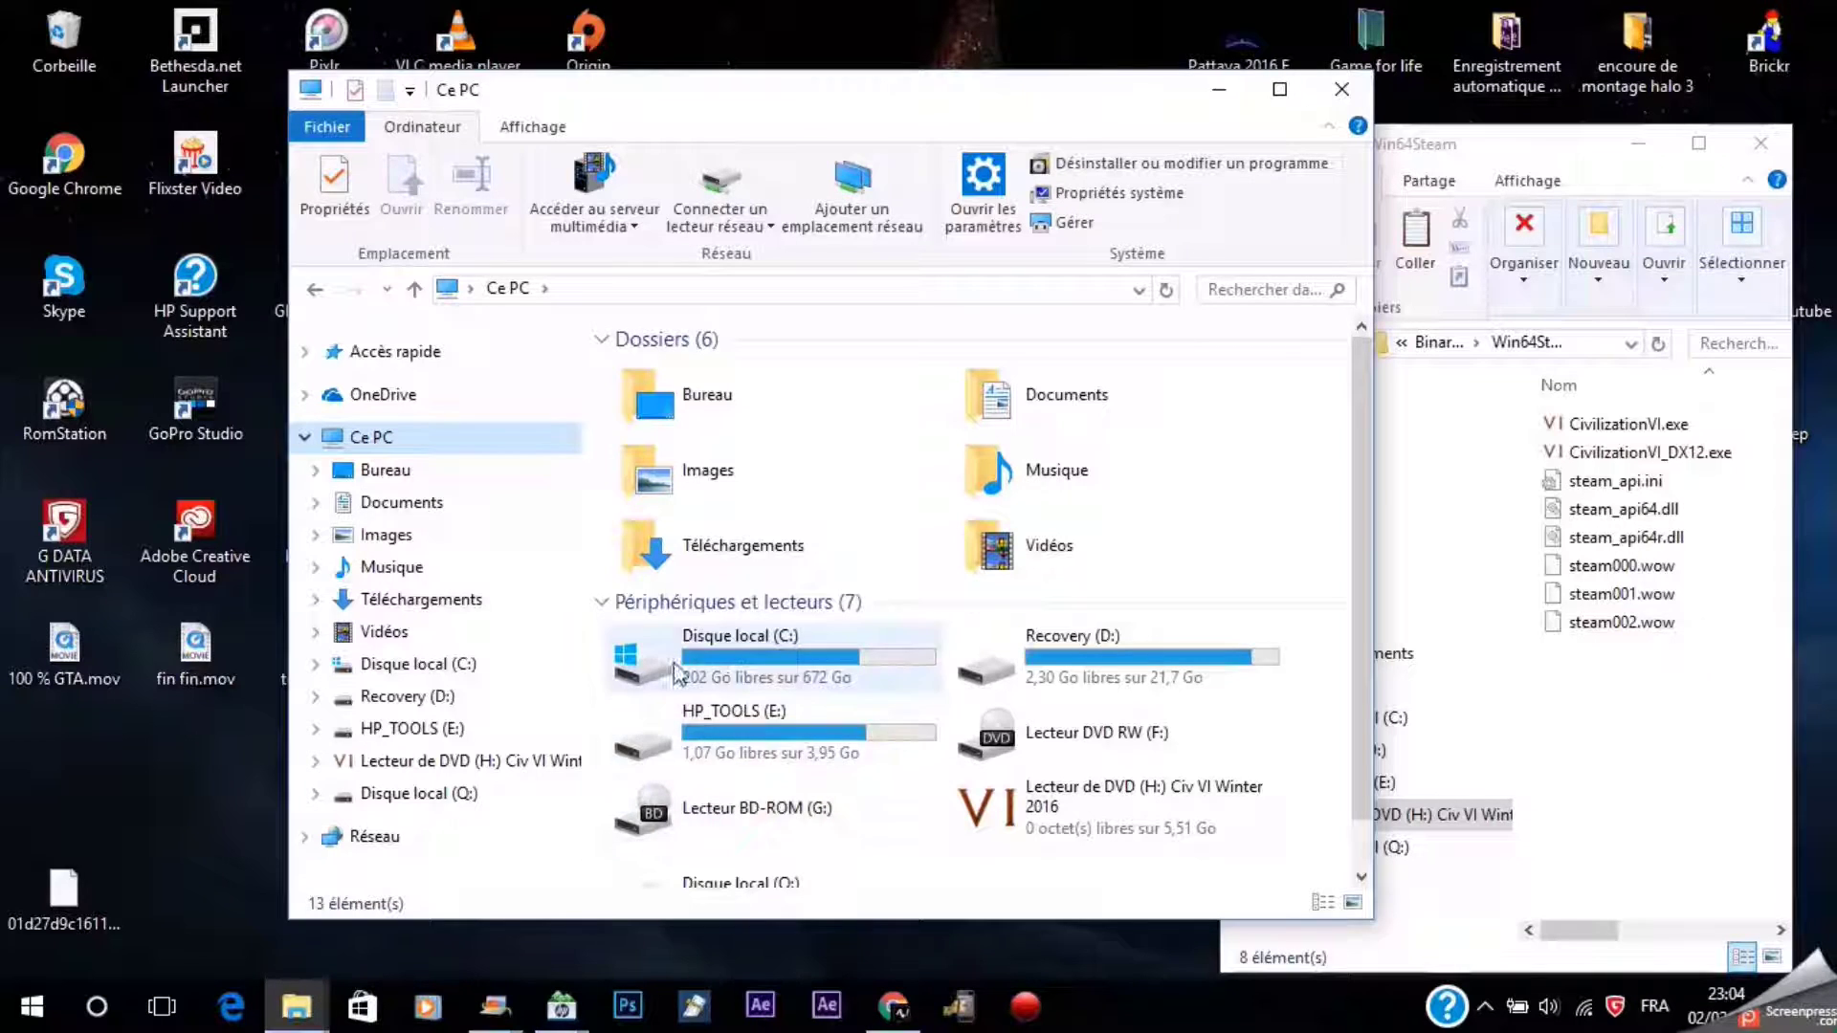
double_click(825, 666)
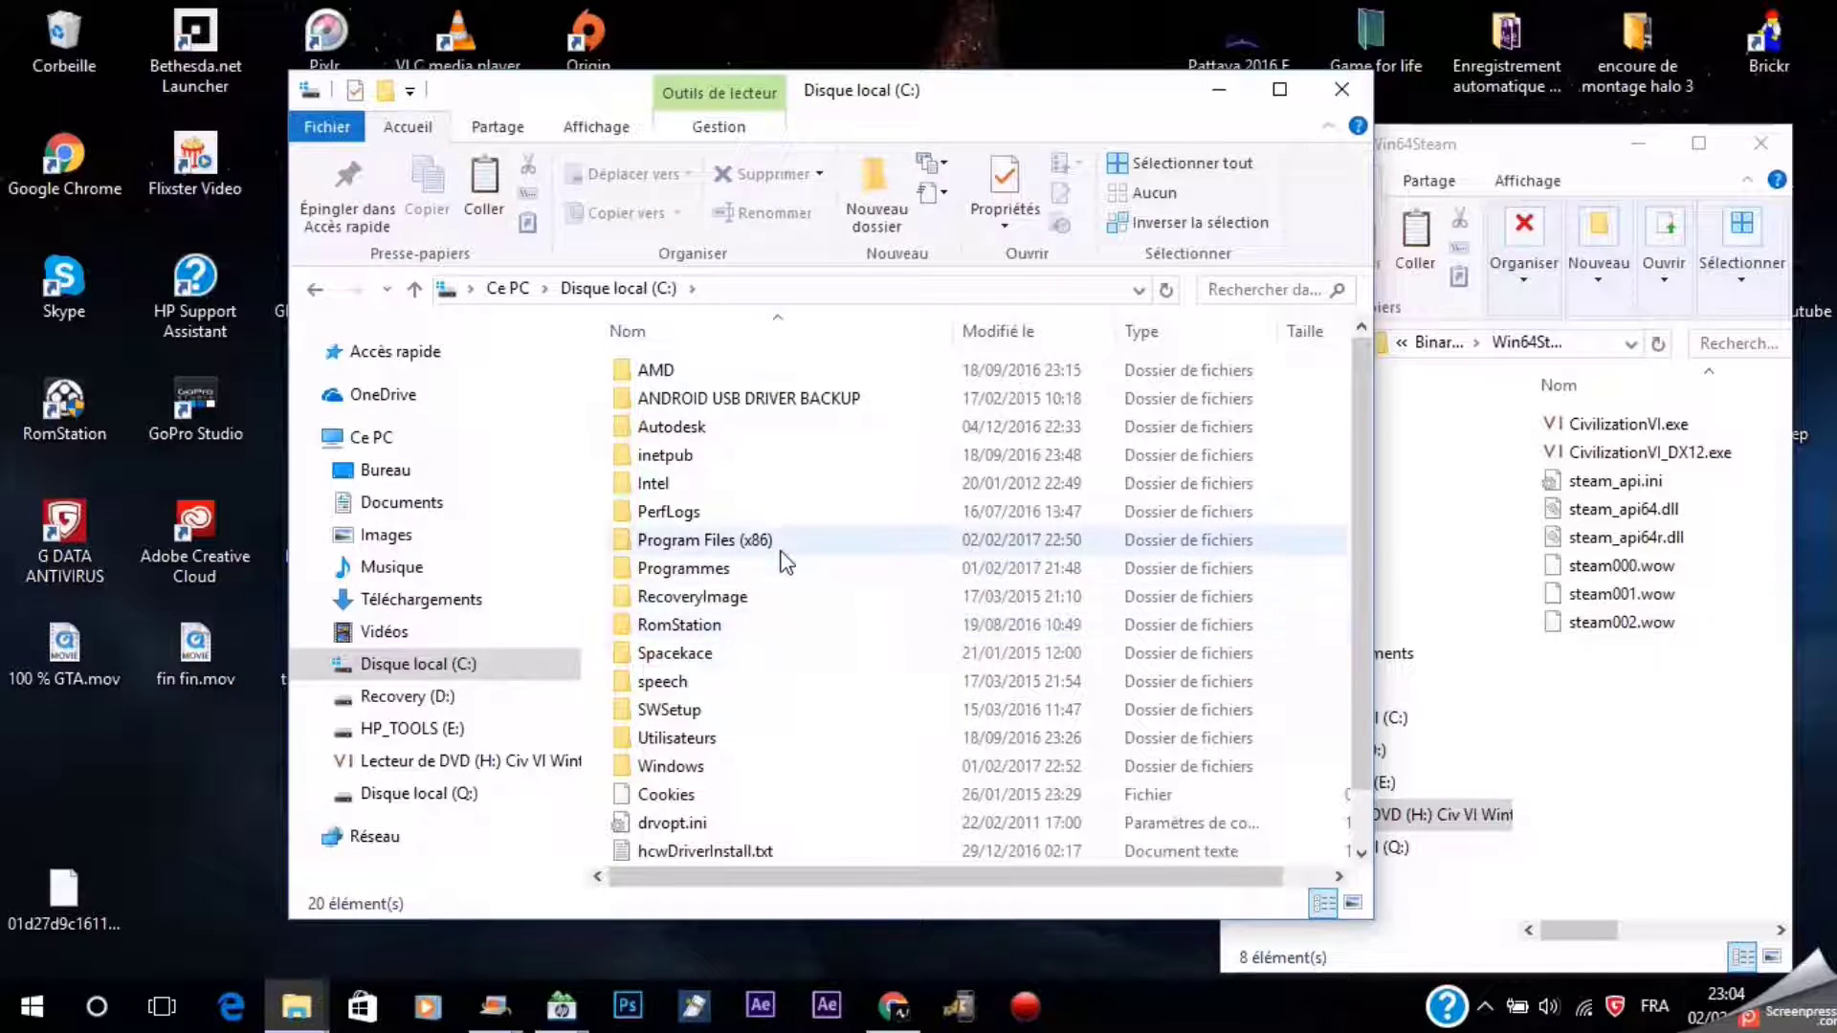
left_click(780, 546)
double_click(779, 545)
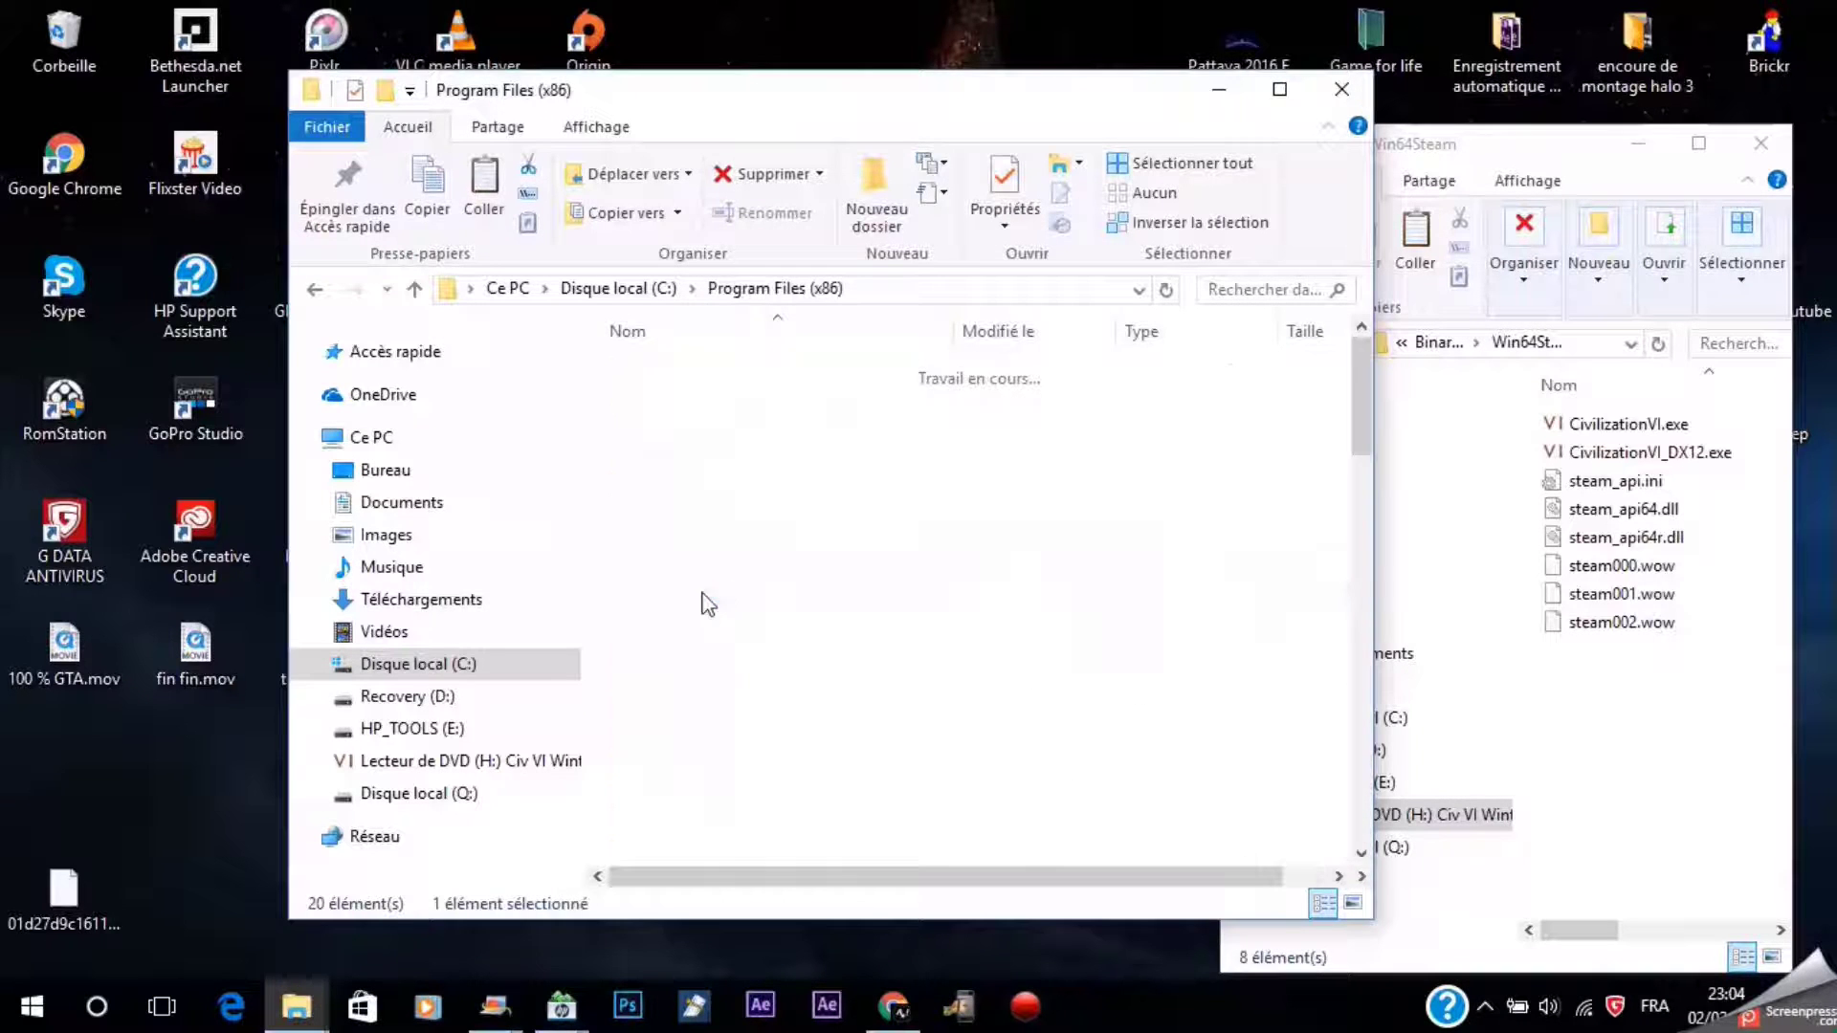
scroll(720, 600, "down", 8)
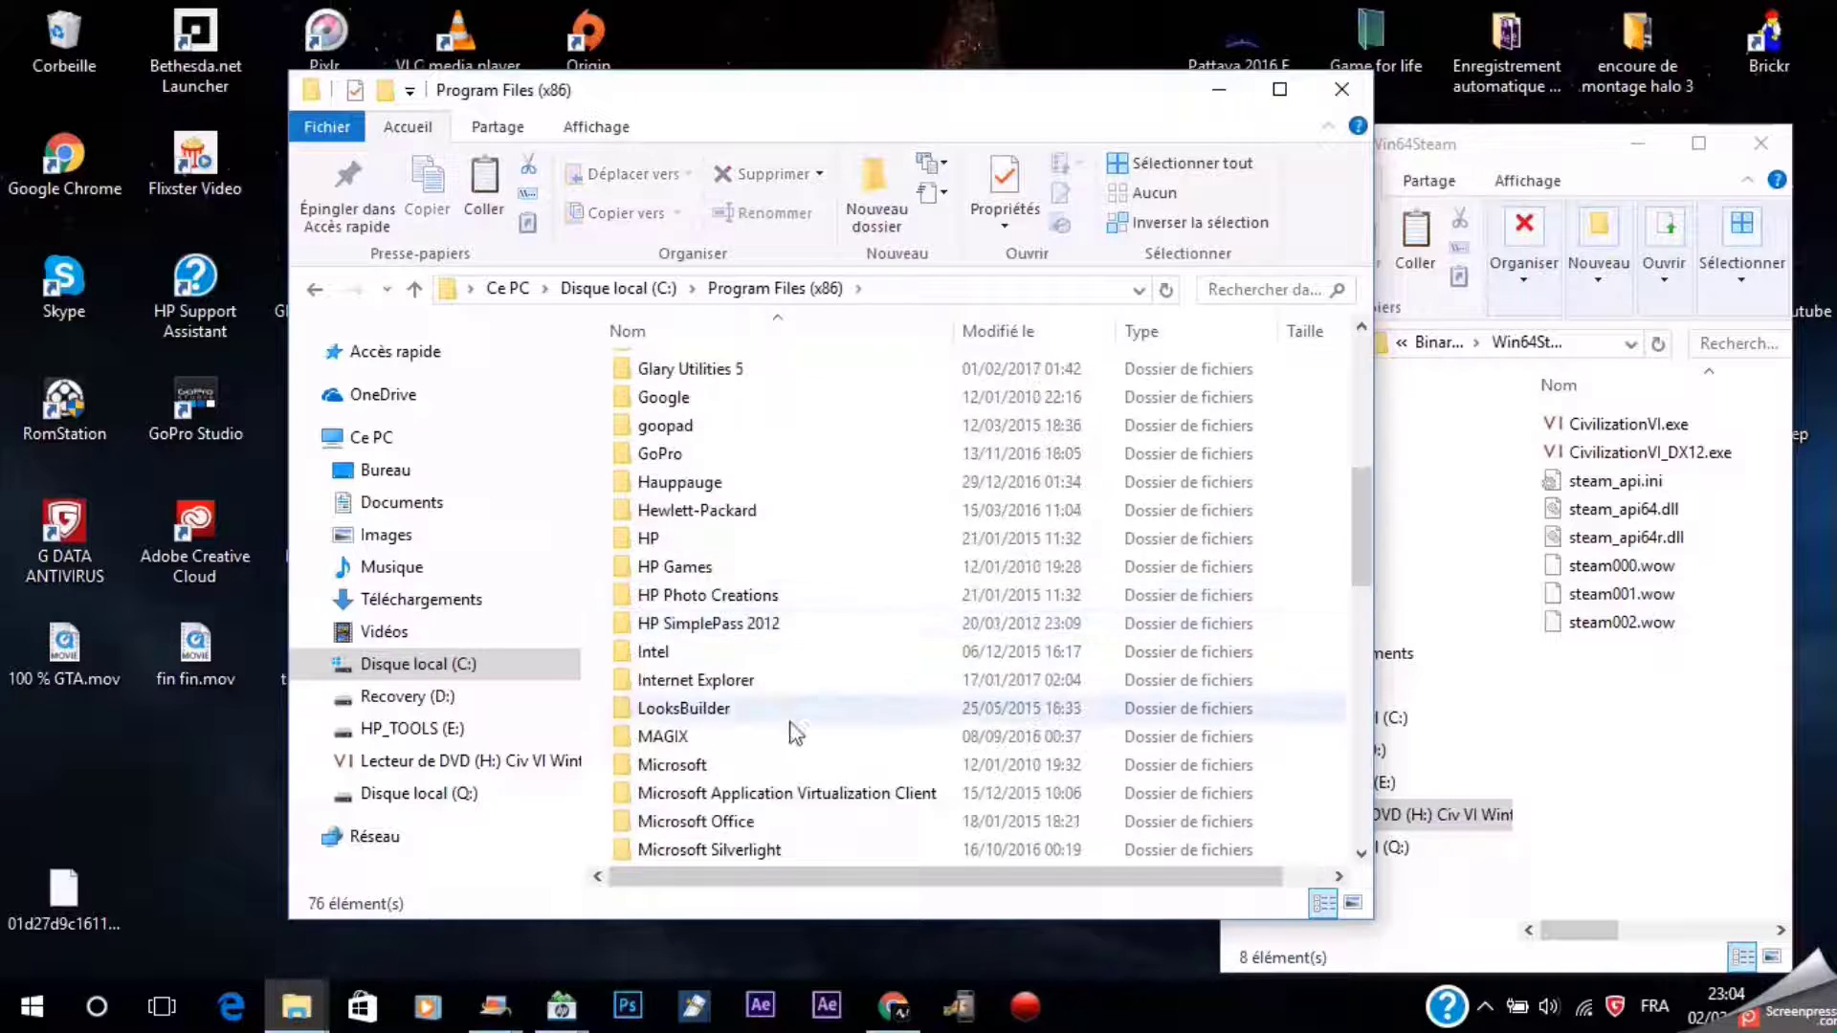
left_click(324, 291)
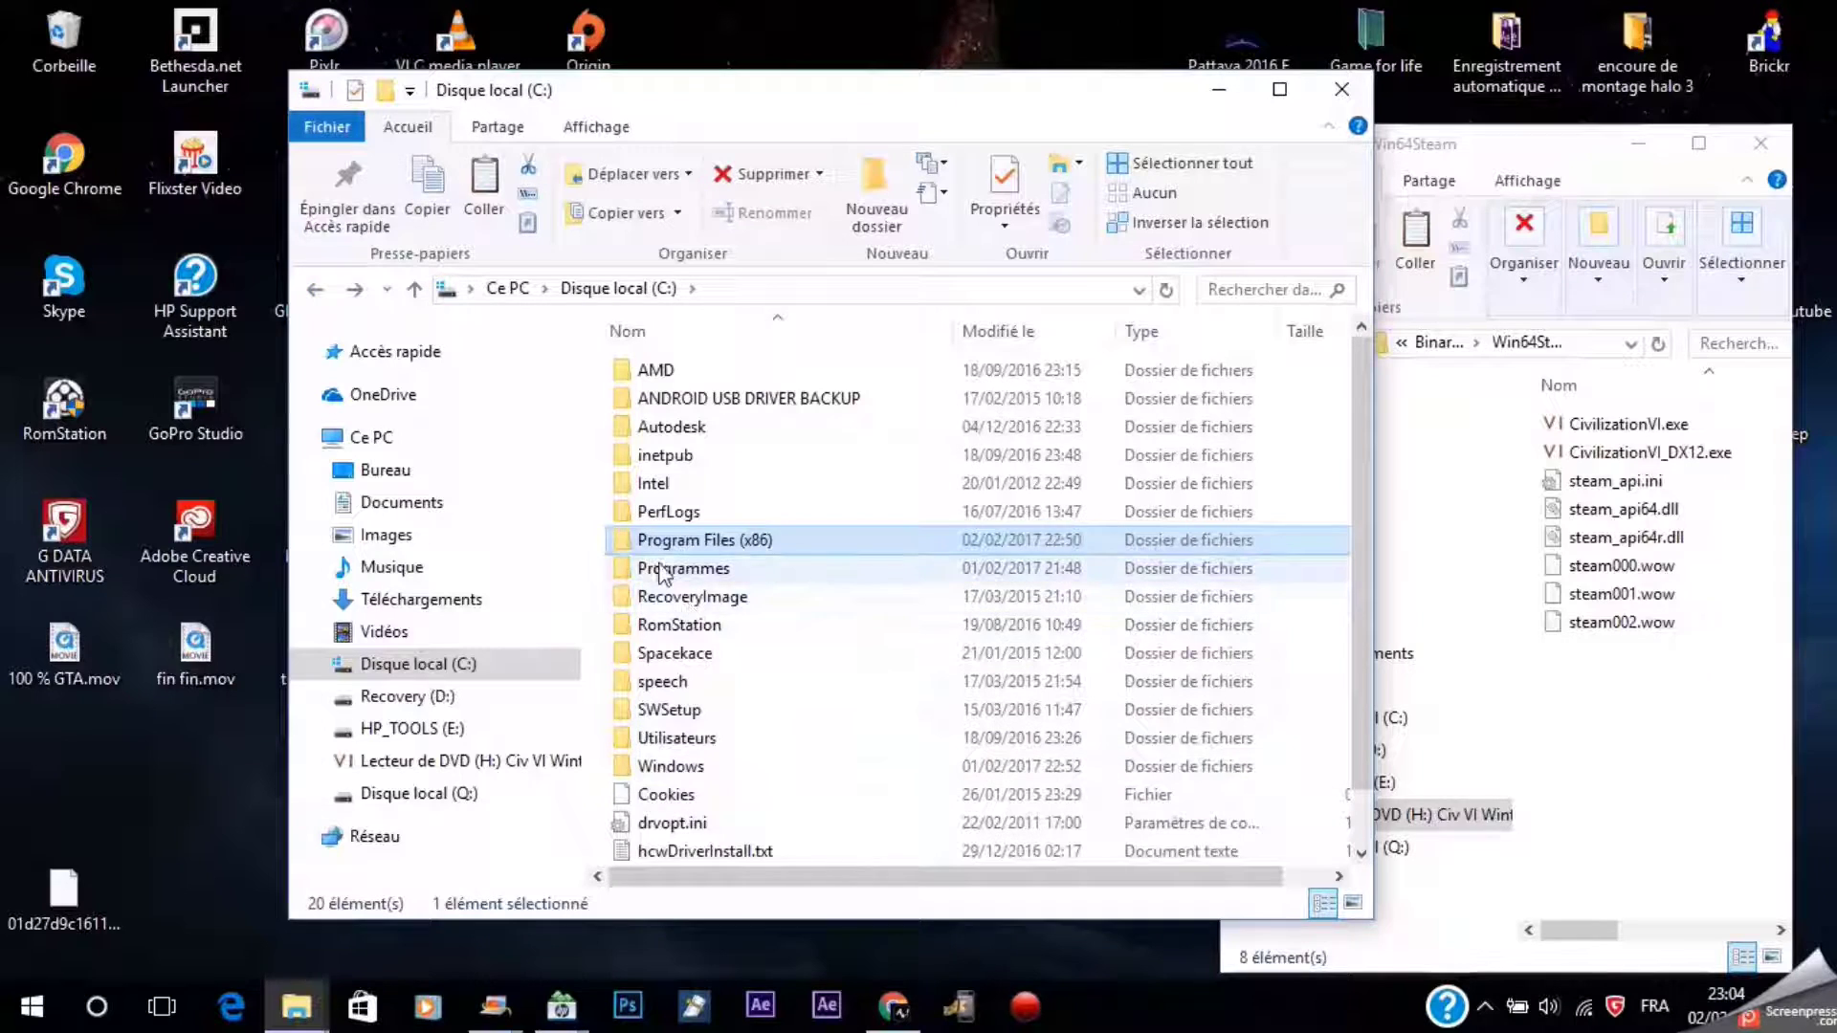
double_click(658, 570)
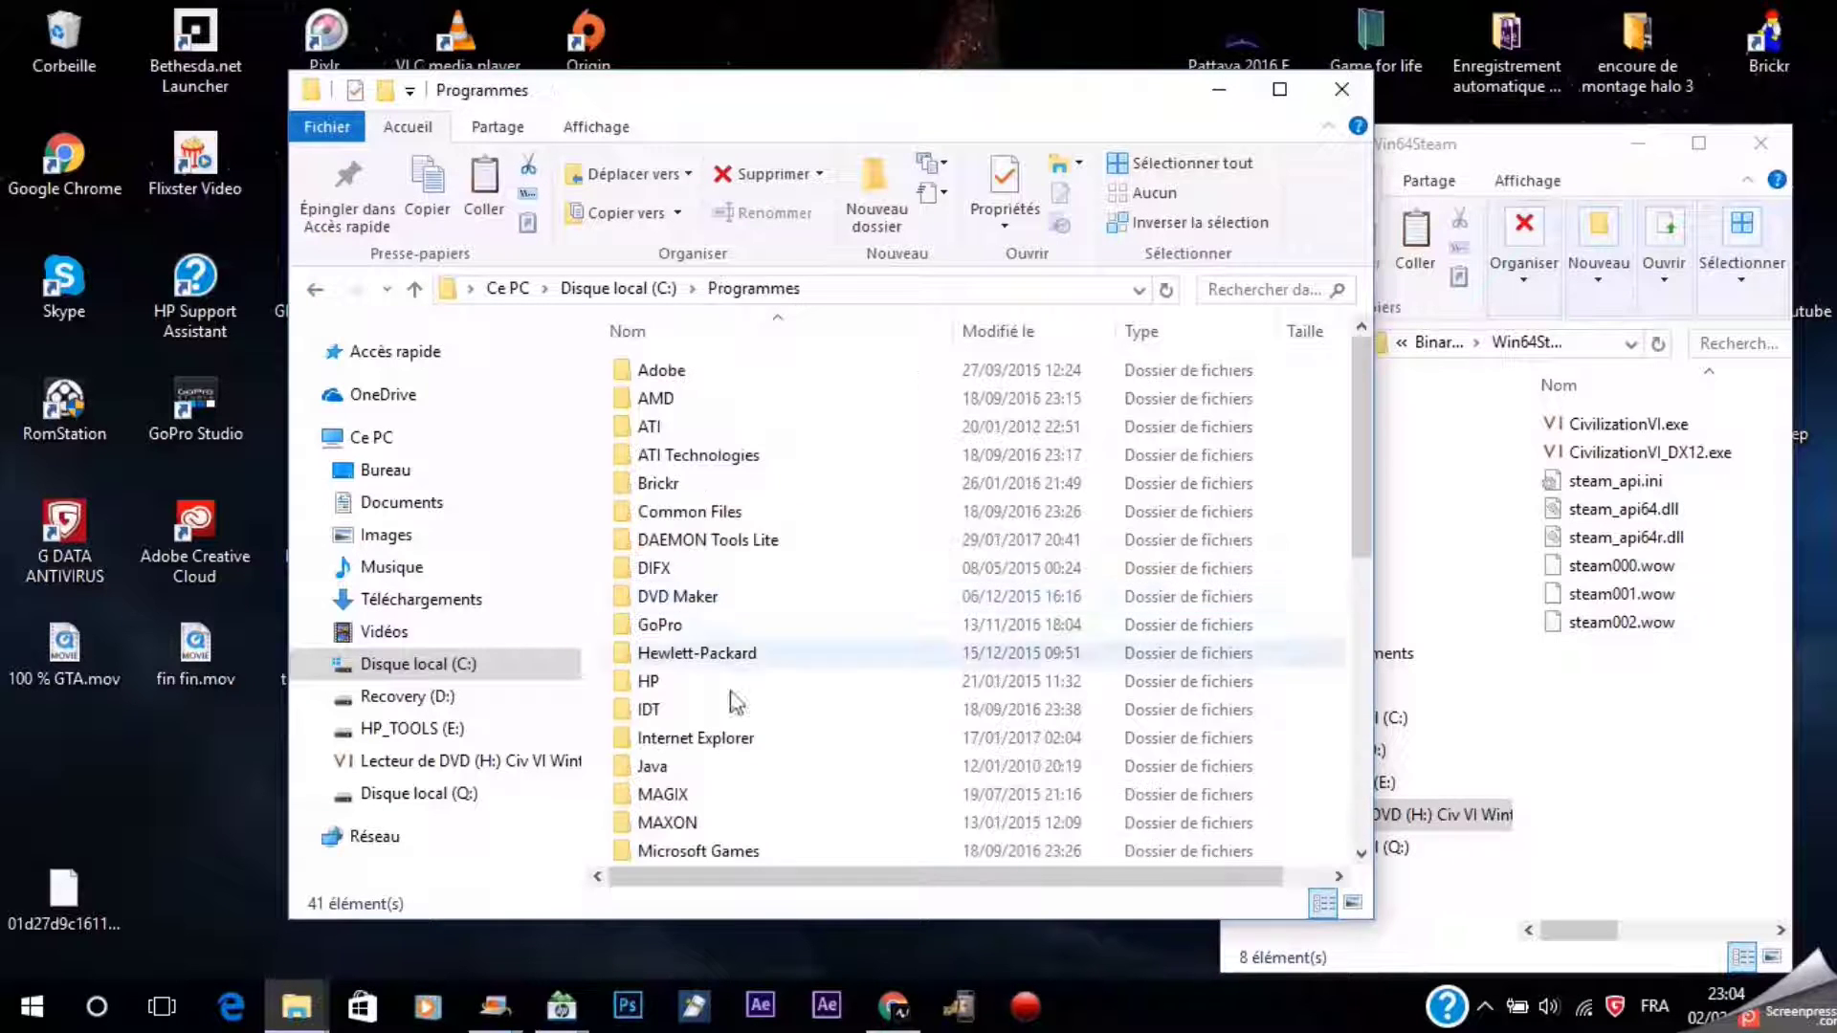
scroll(741, 821, "down", 2)
scroll(740, 821, "down", 2)
scroll(752, 847, "down", 1)
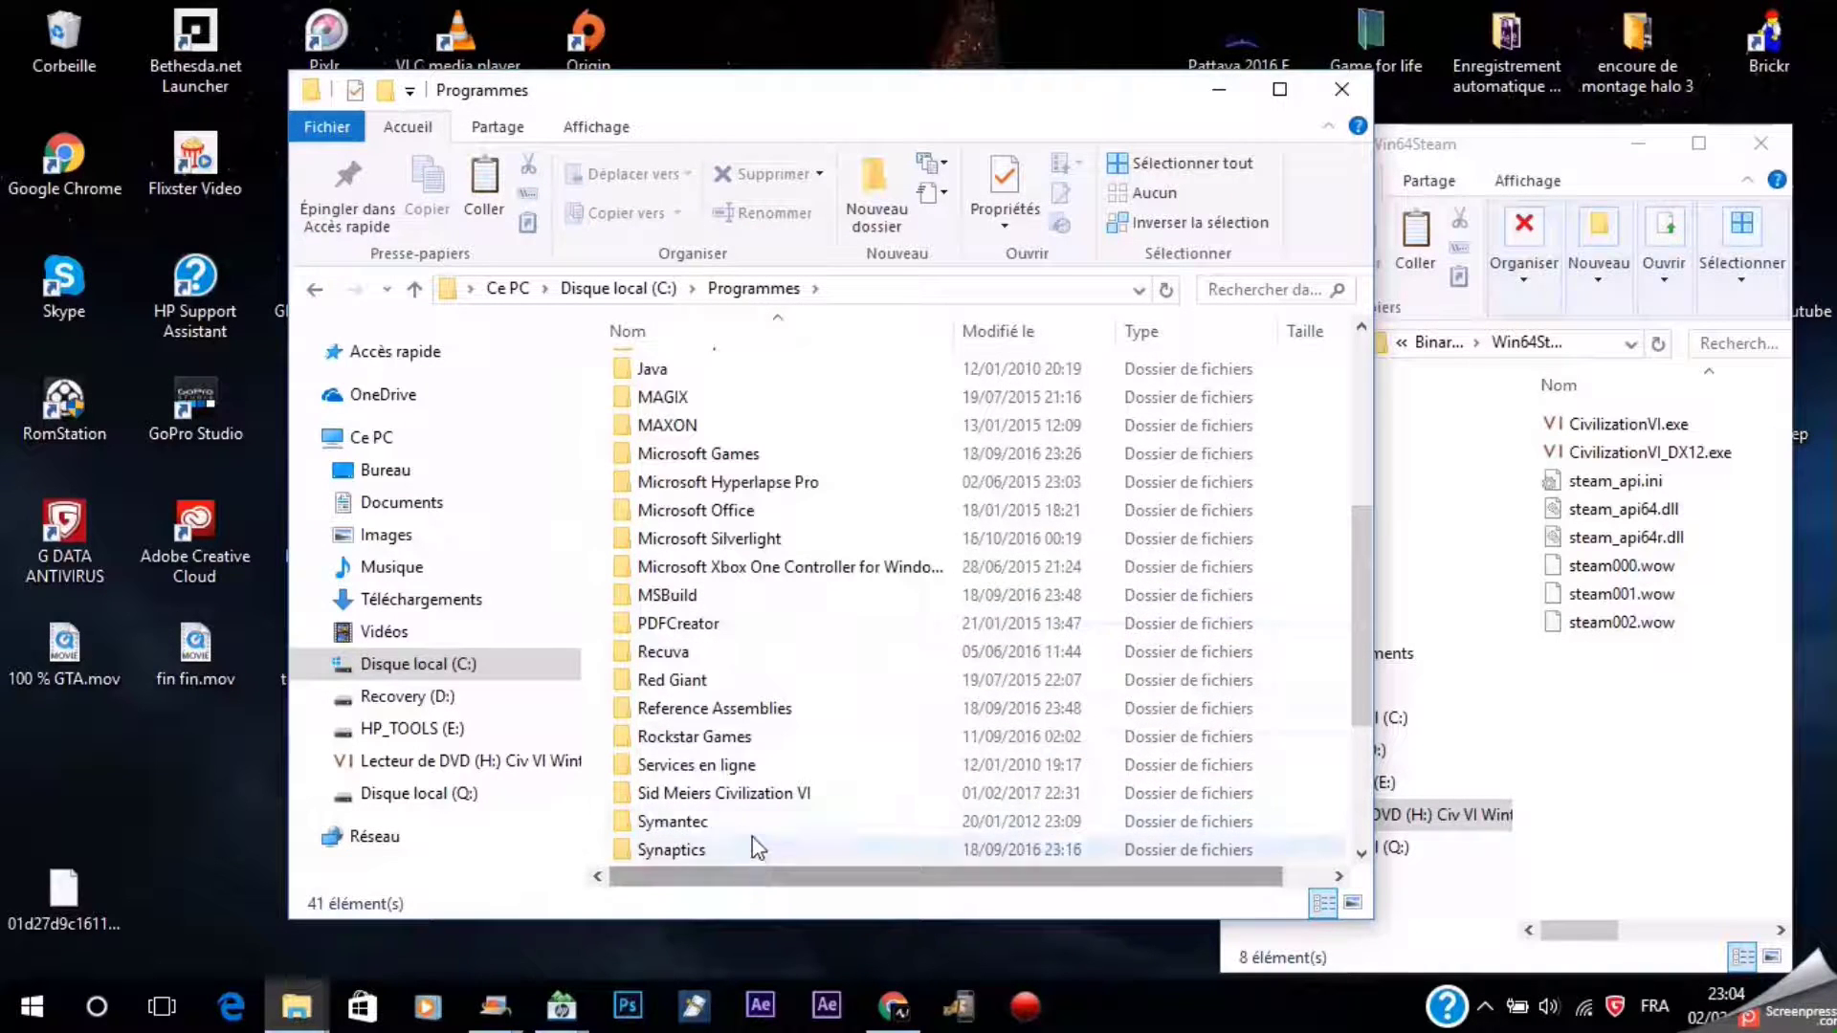
double_click(739, 796)
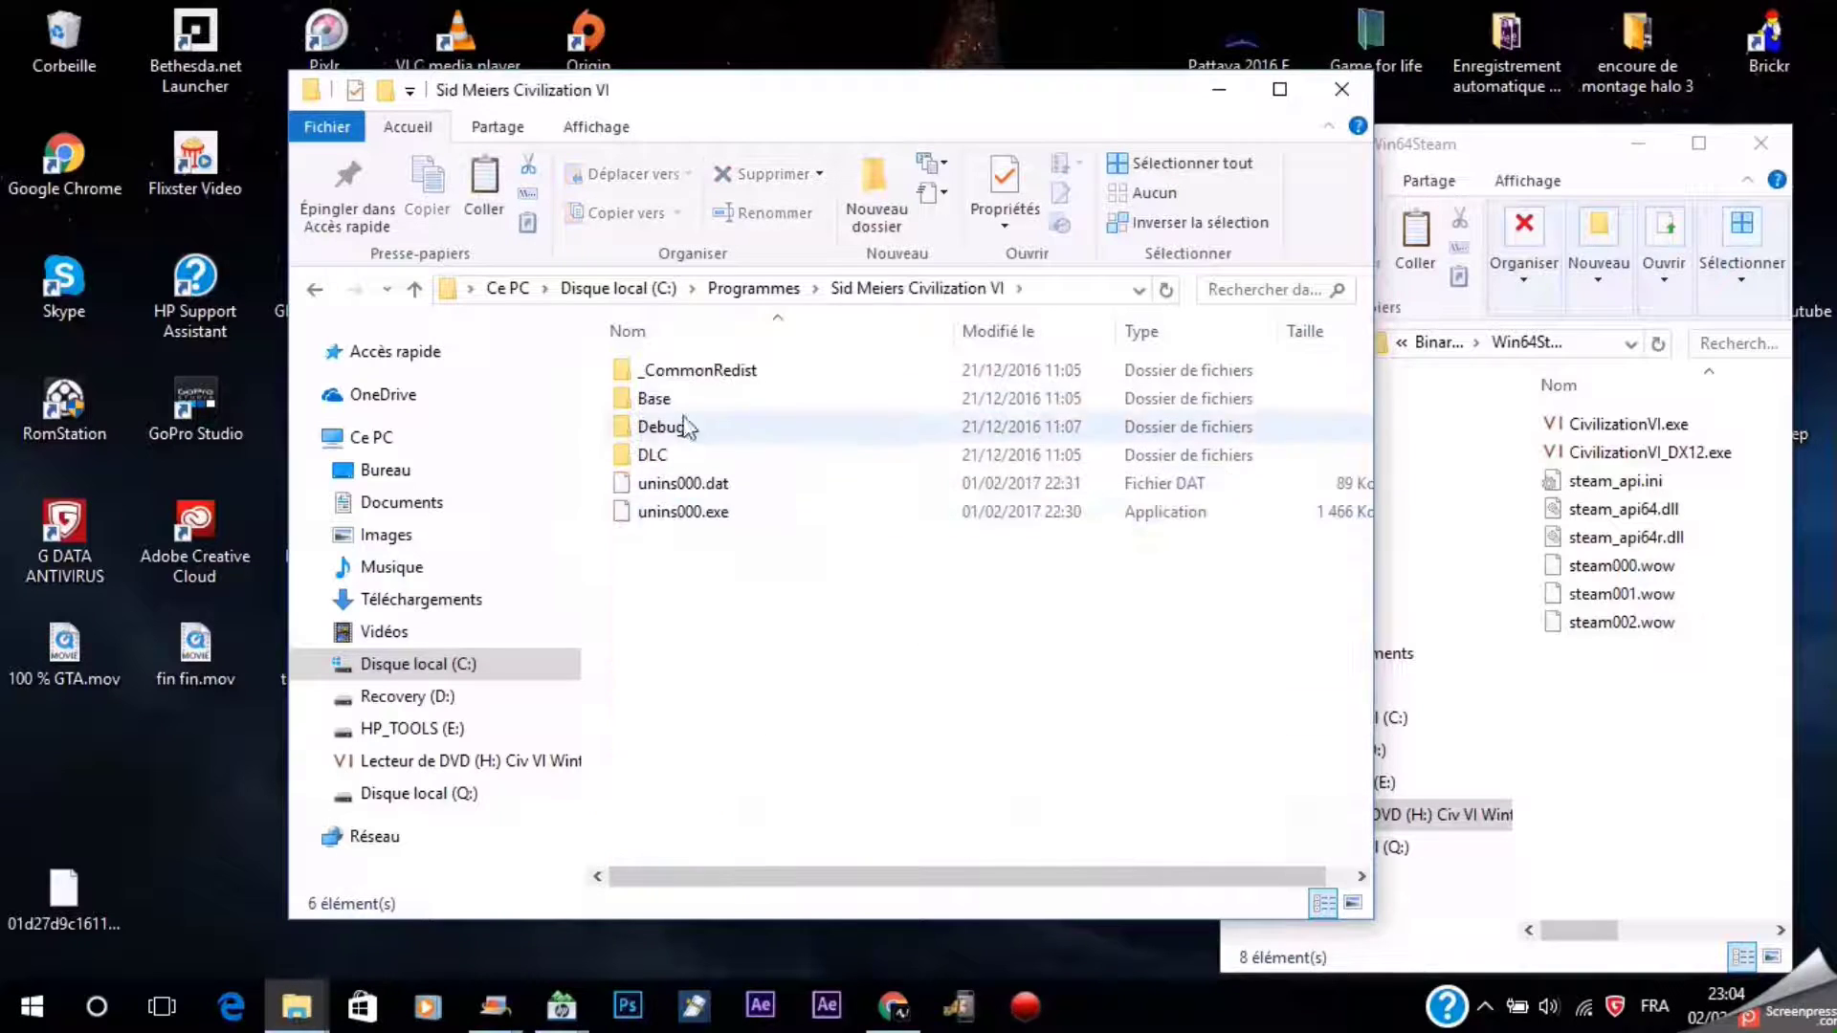
left_click(313, 293)
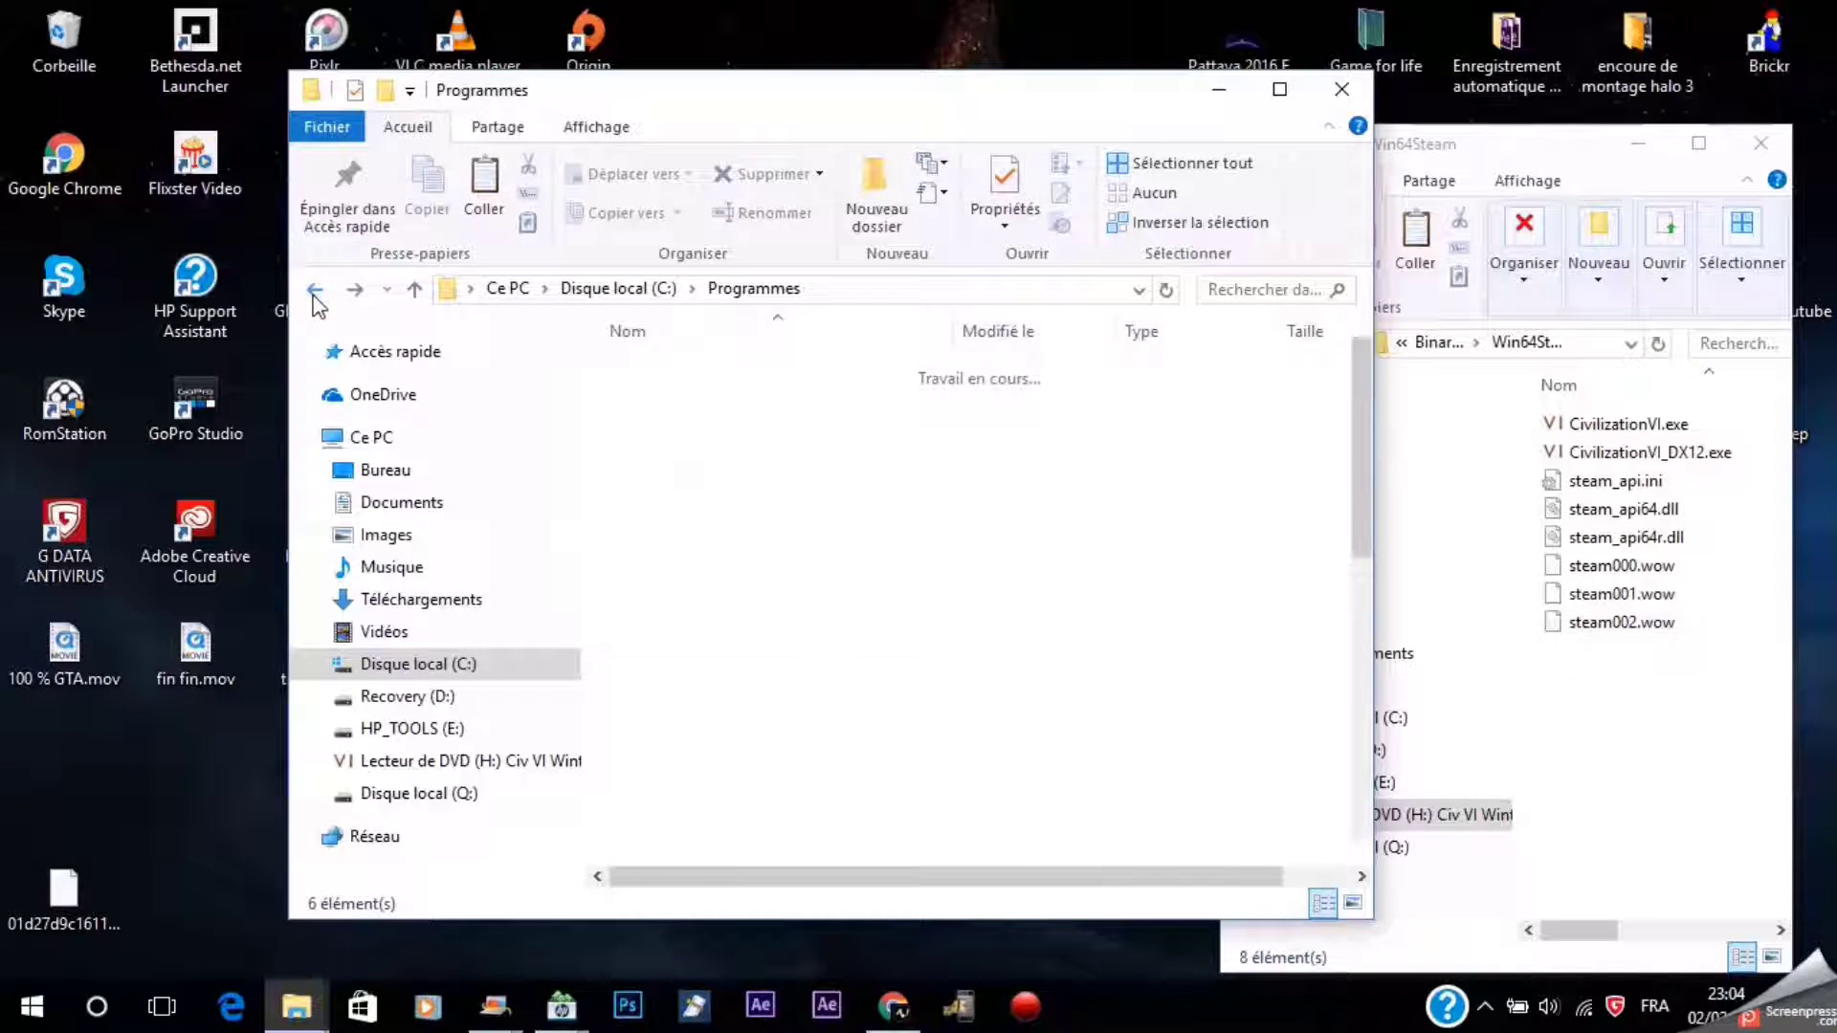
left_click(313, 293)
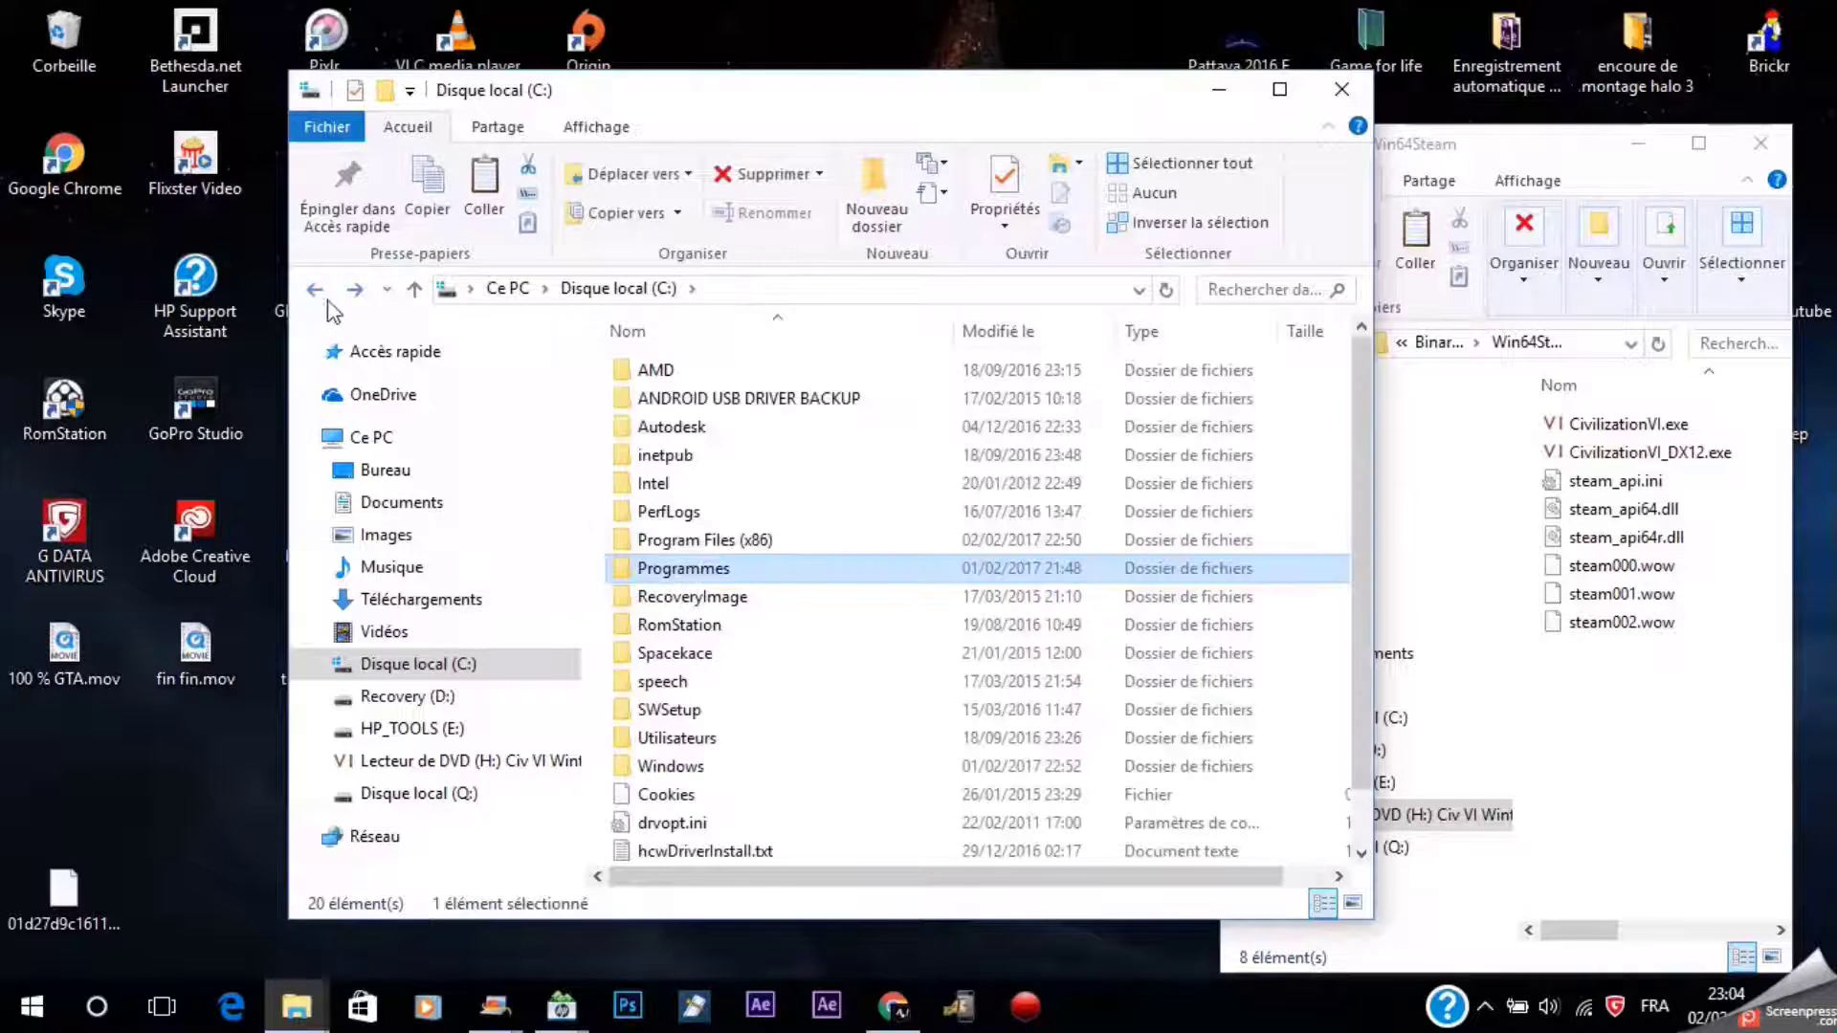
Open the installed game's folder Program Files (x86)\Sid Meiers Civilization VI\Base\Binaries\Win64Steam on the C: drive
left_click(752, 541)
double_click(752, 542)
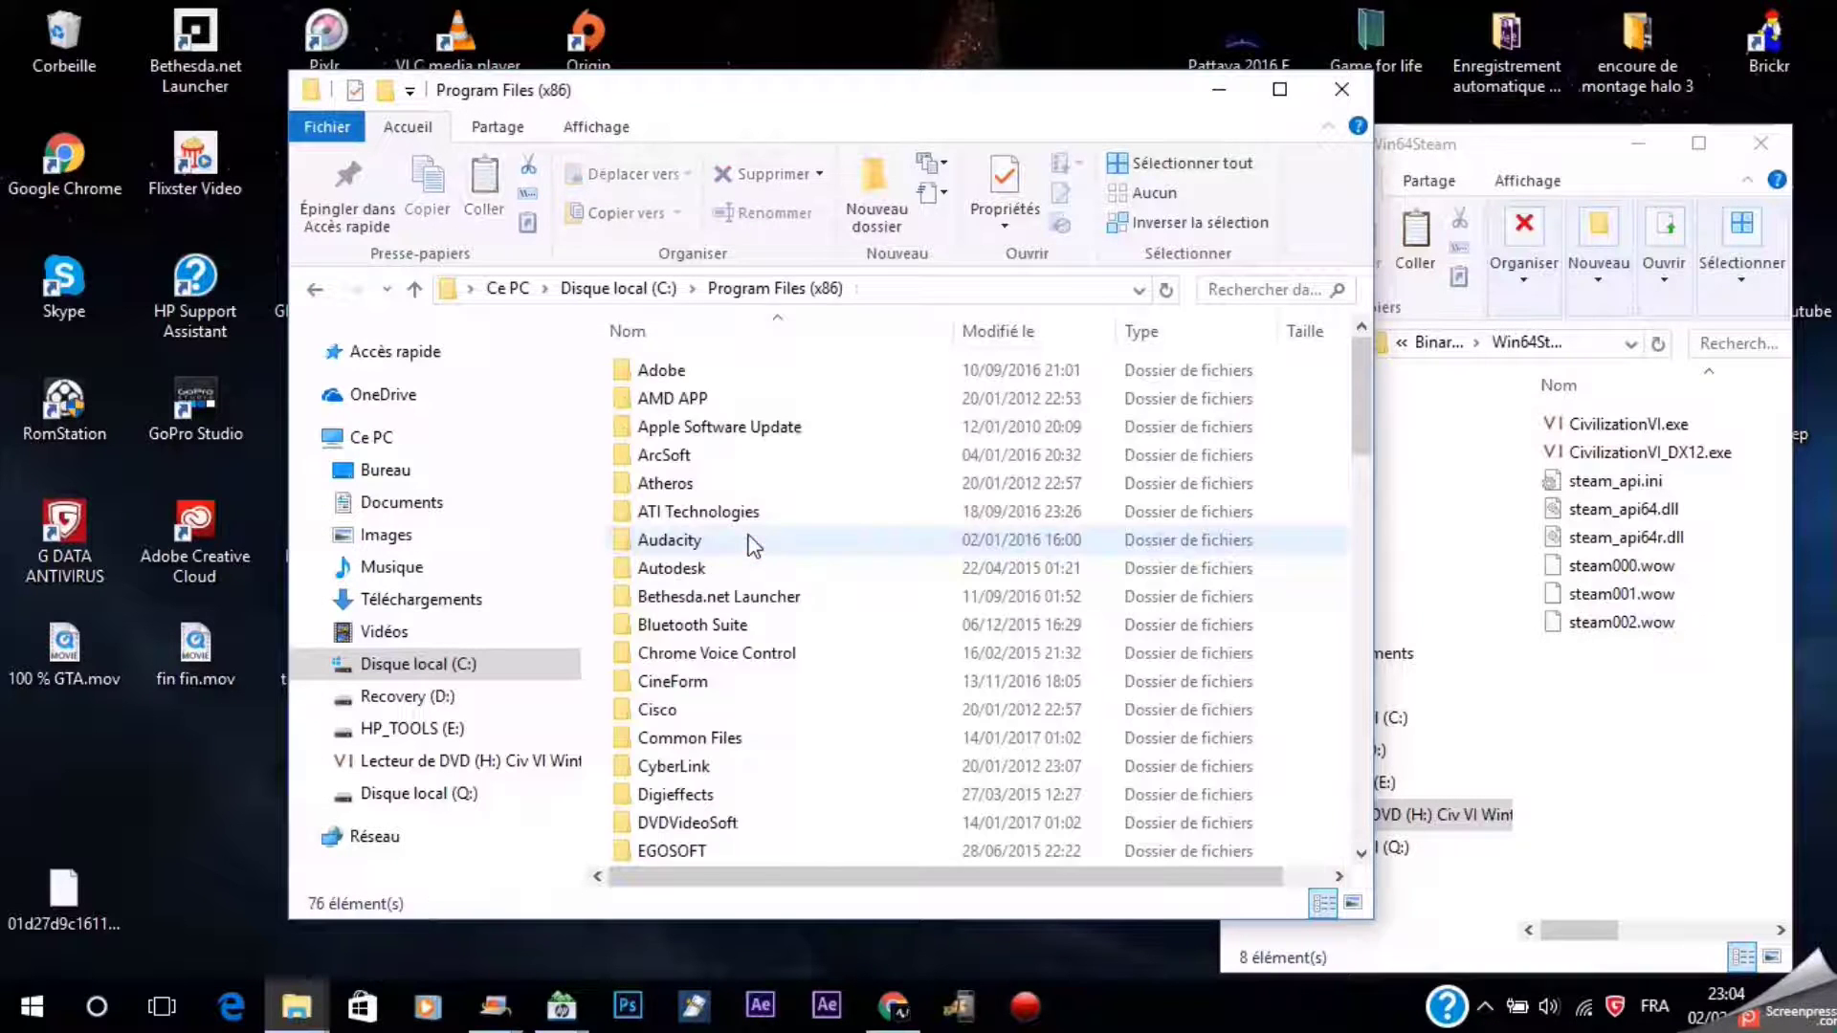
scroll(848, 681, "down", 4)
scroll(795, 747, "down", 1)
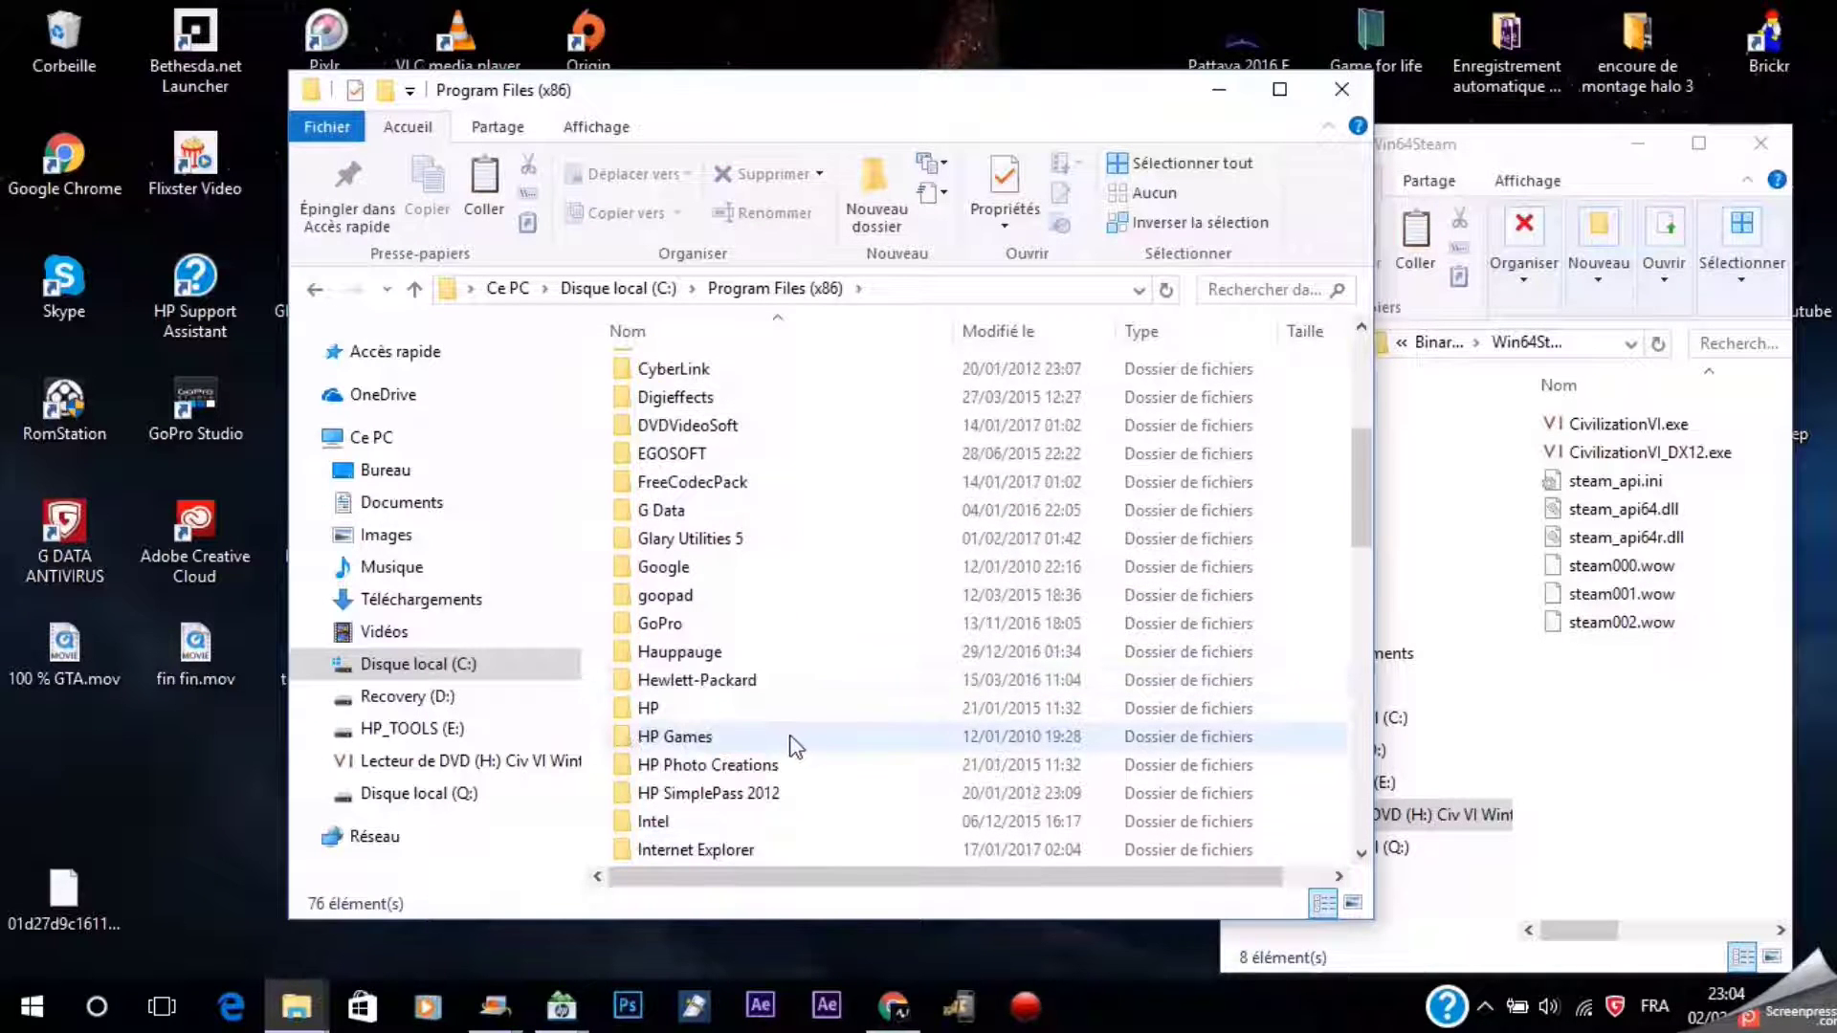
scroll(777, 748, "down", 4)
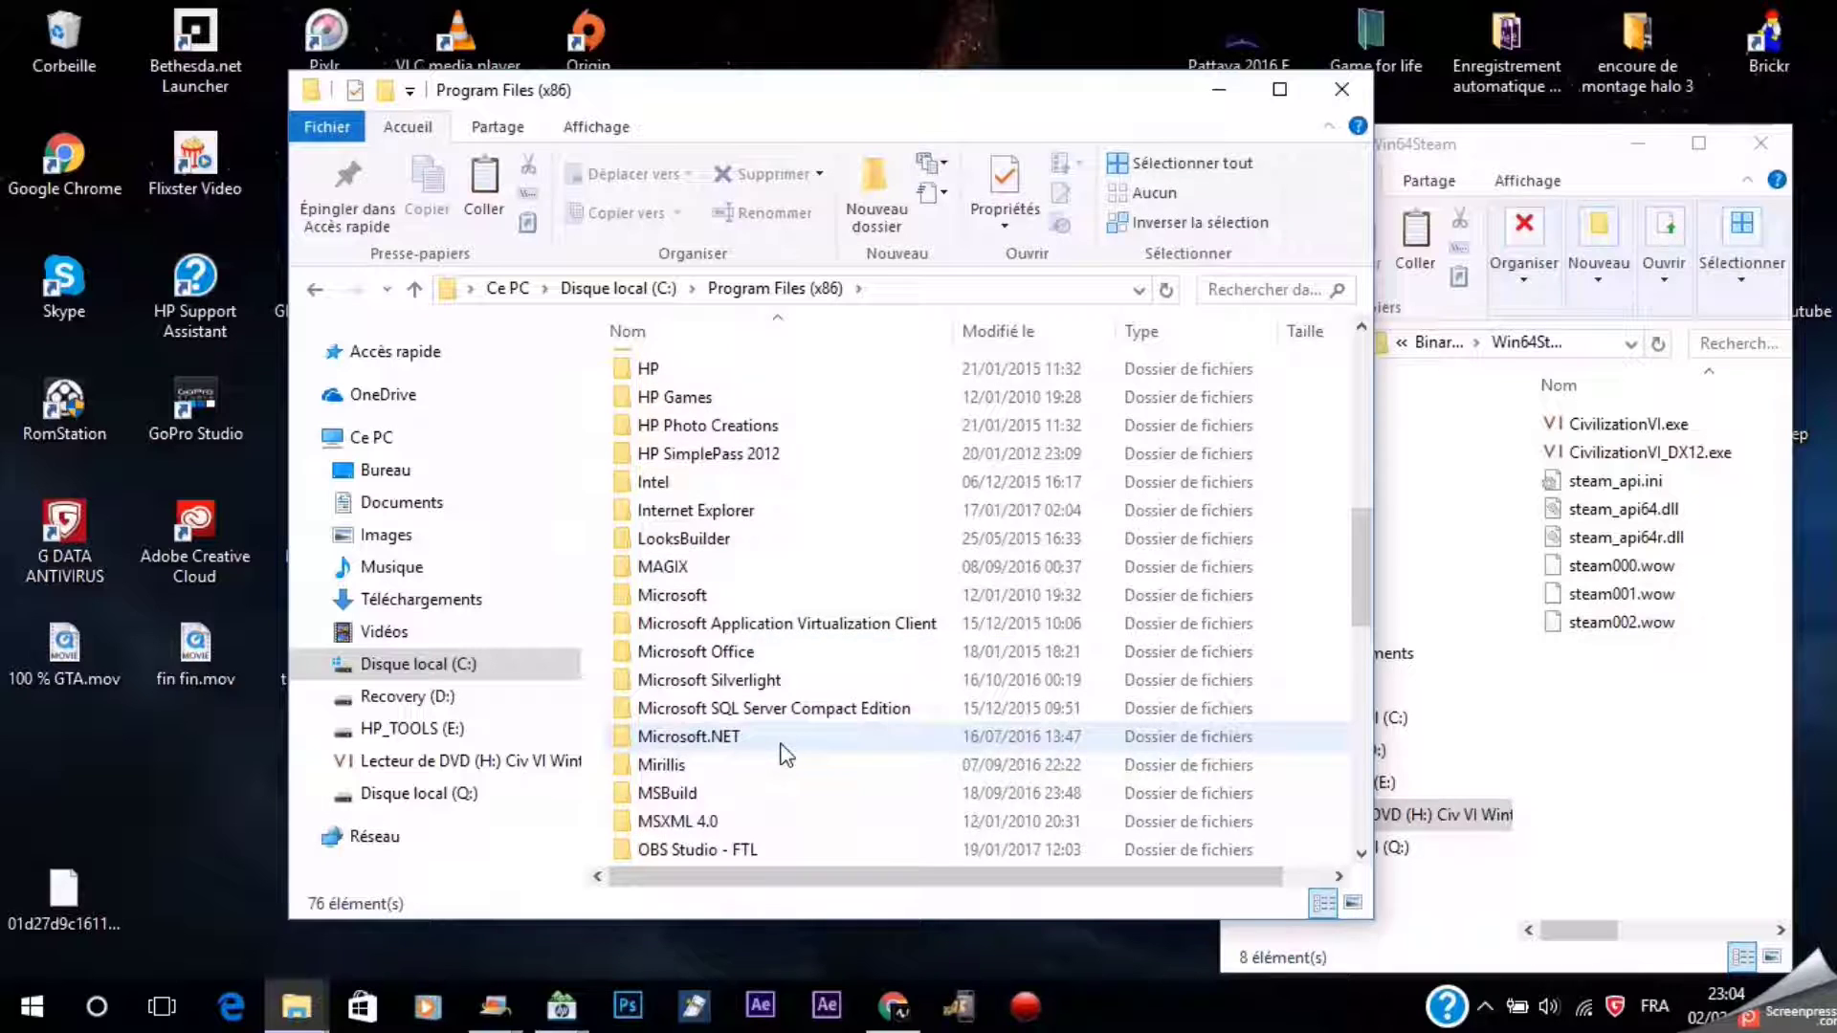
scroll(798, 751, "down", 9)
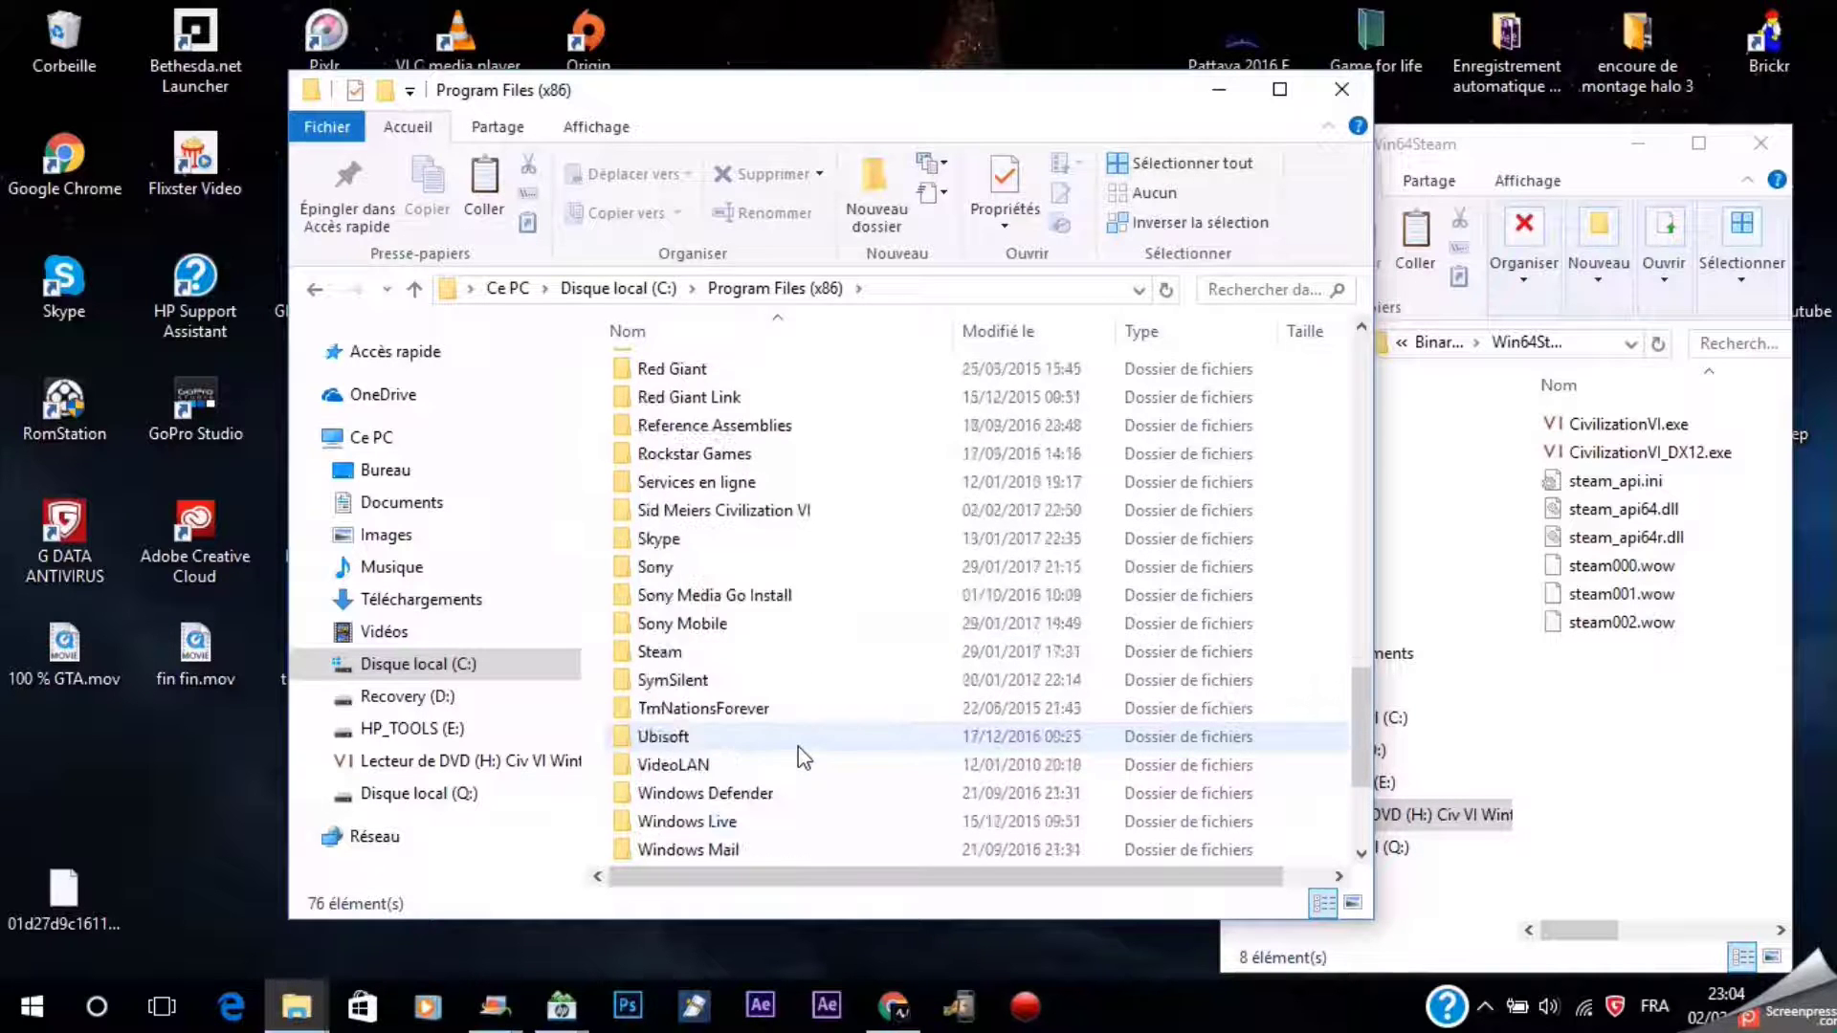
double_click(779, 426)
double_click(689, 400)
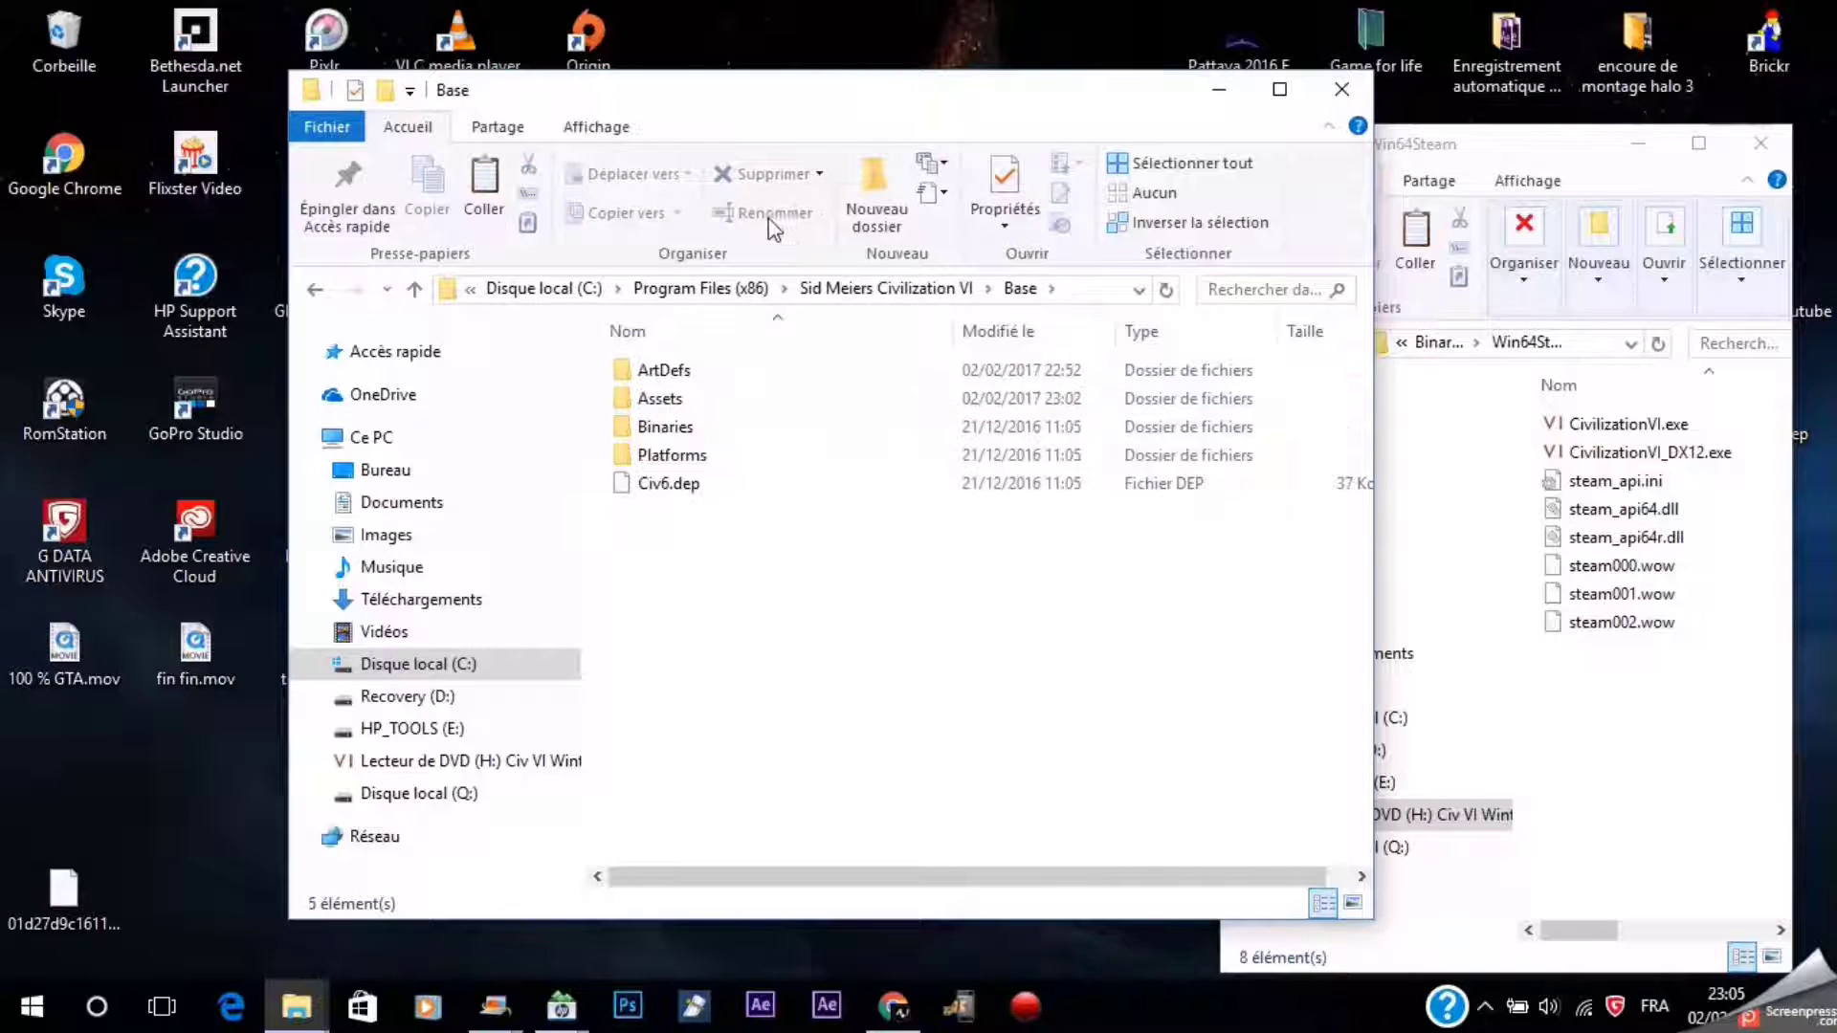
double_click(716, 429)
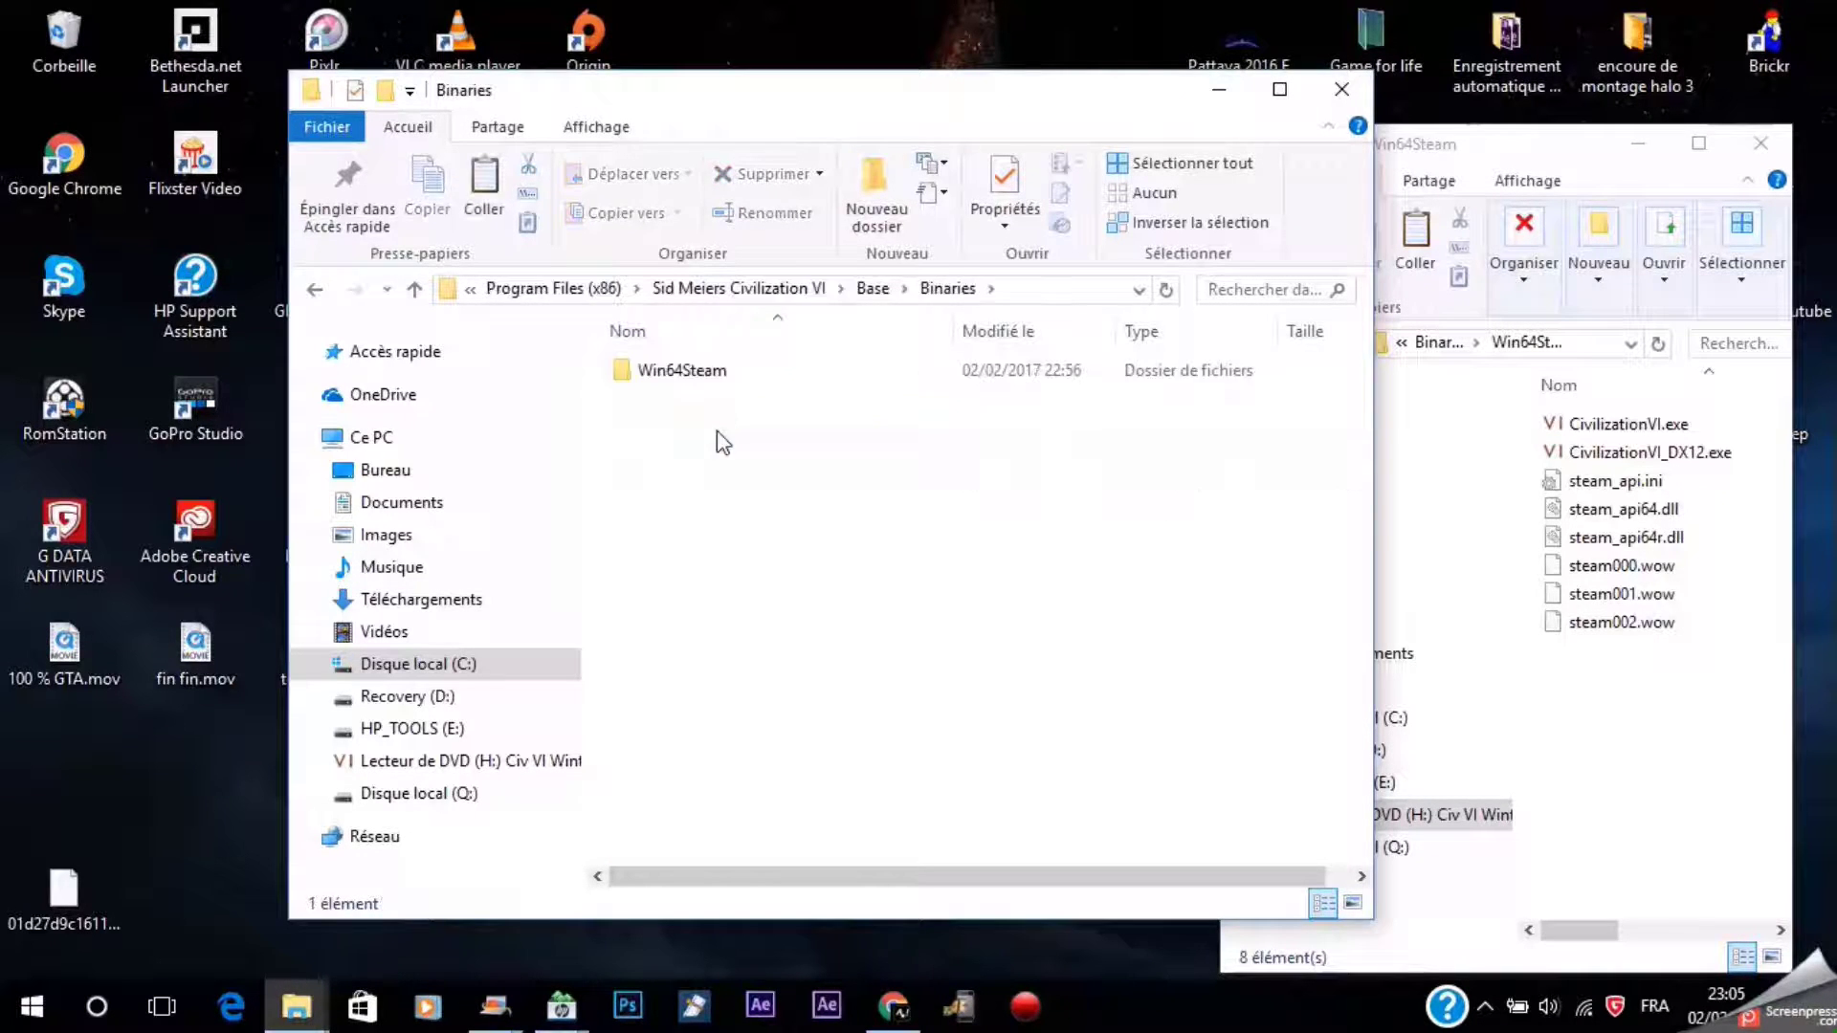
double_click(730, 375)
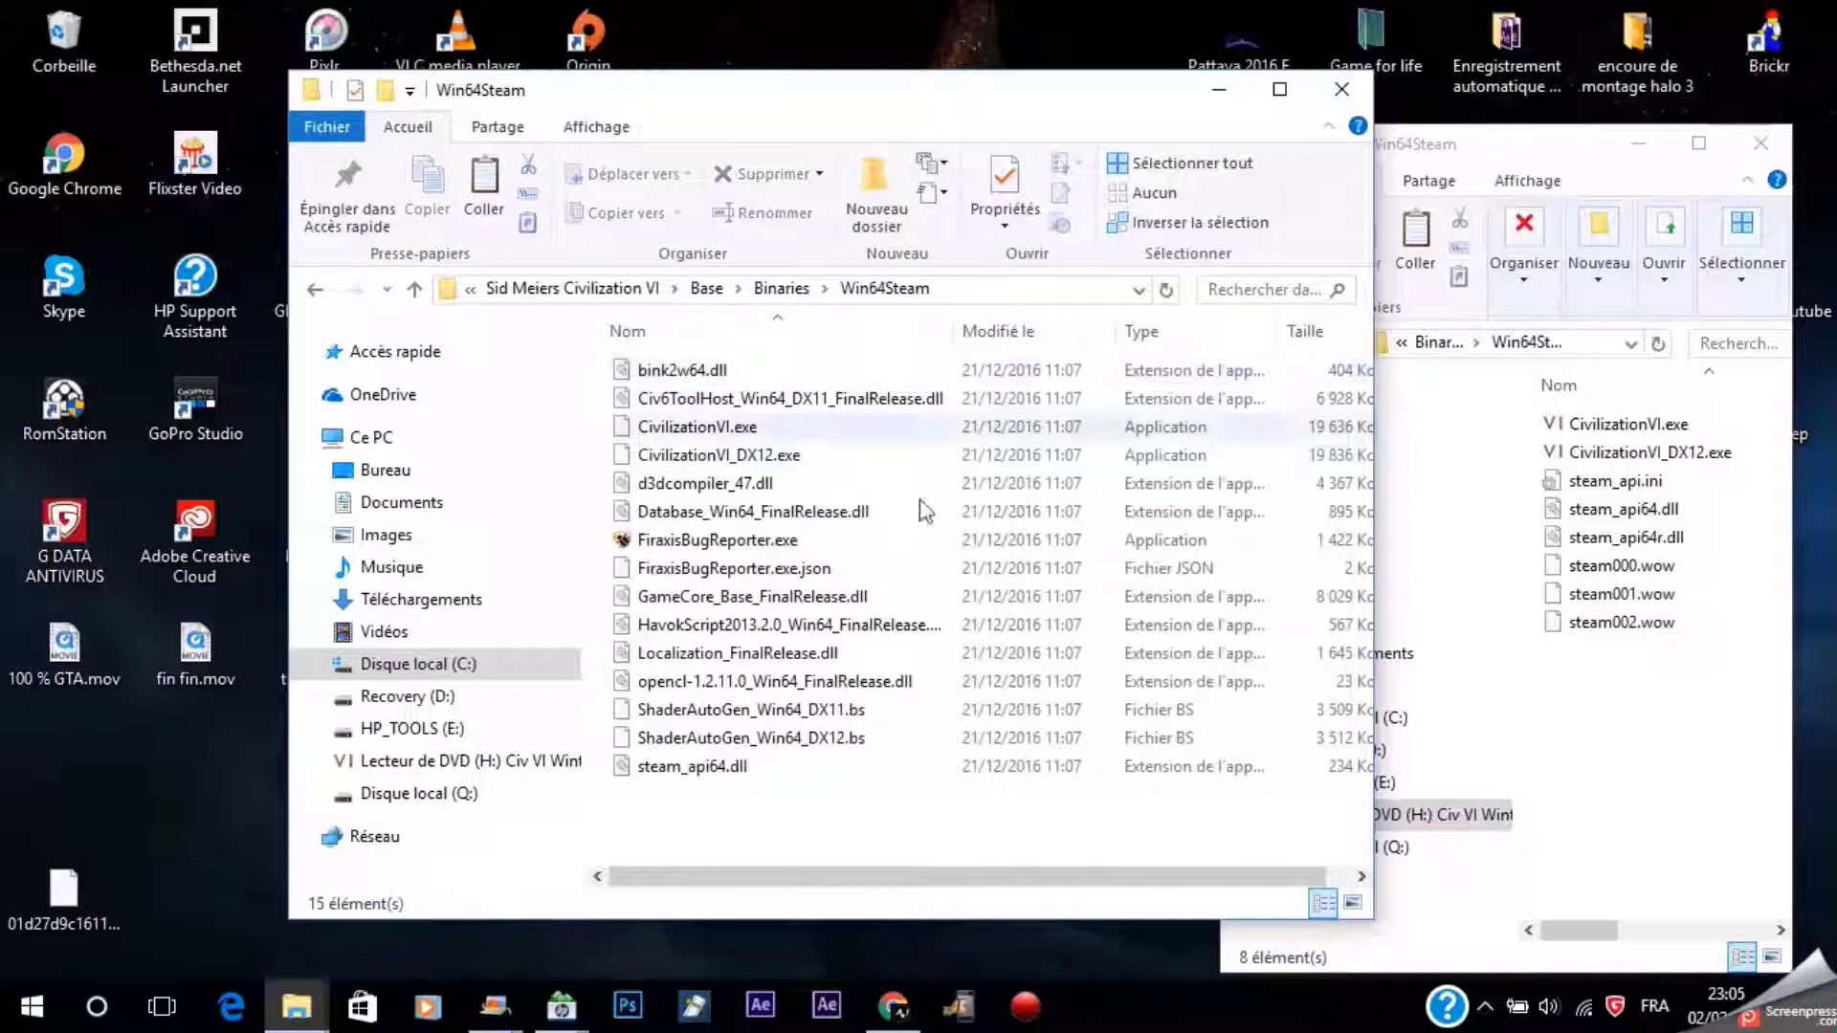
Move the installed game's folder window aside and copy all eight files from the disc's Win64Steam folder
left_click_drag(858, 113, 594, 119)
left_click_drag(1689, 752, 1621, 447)
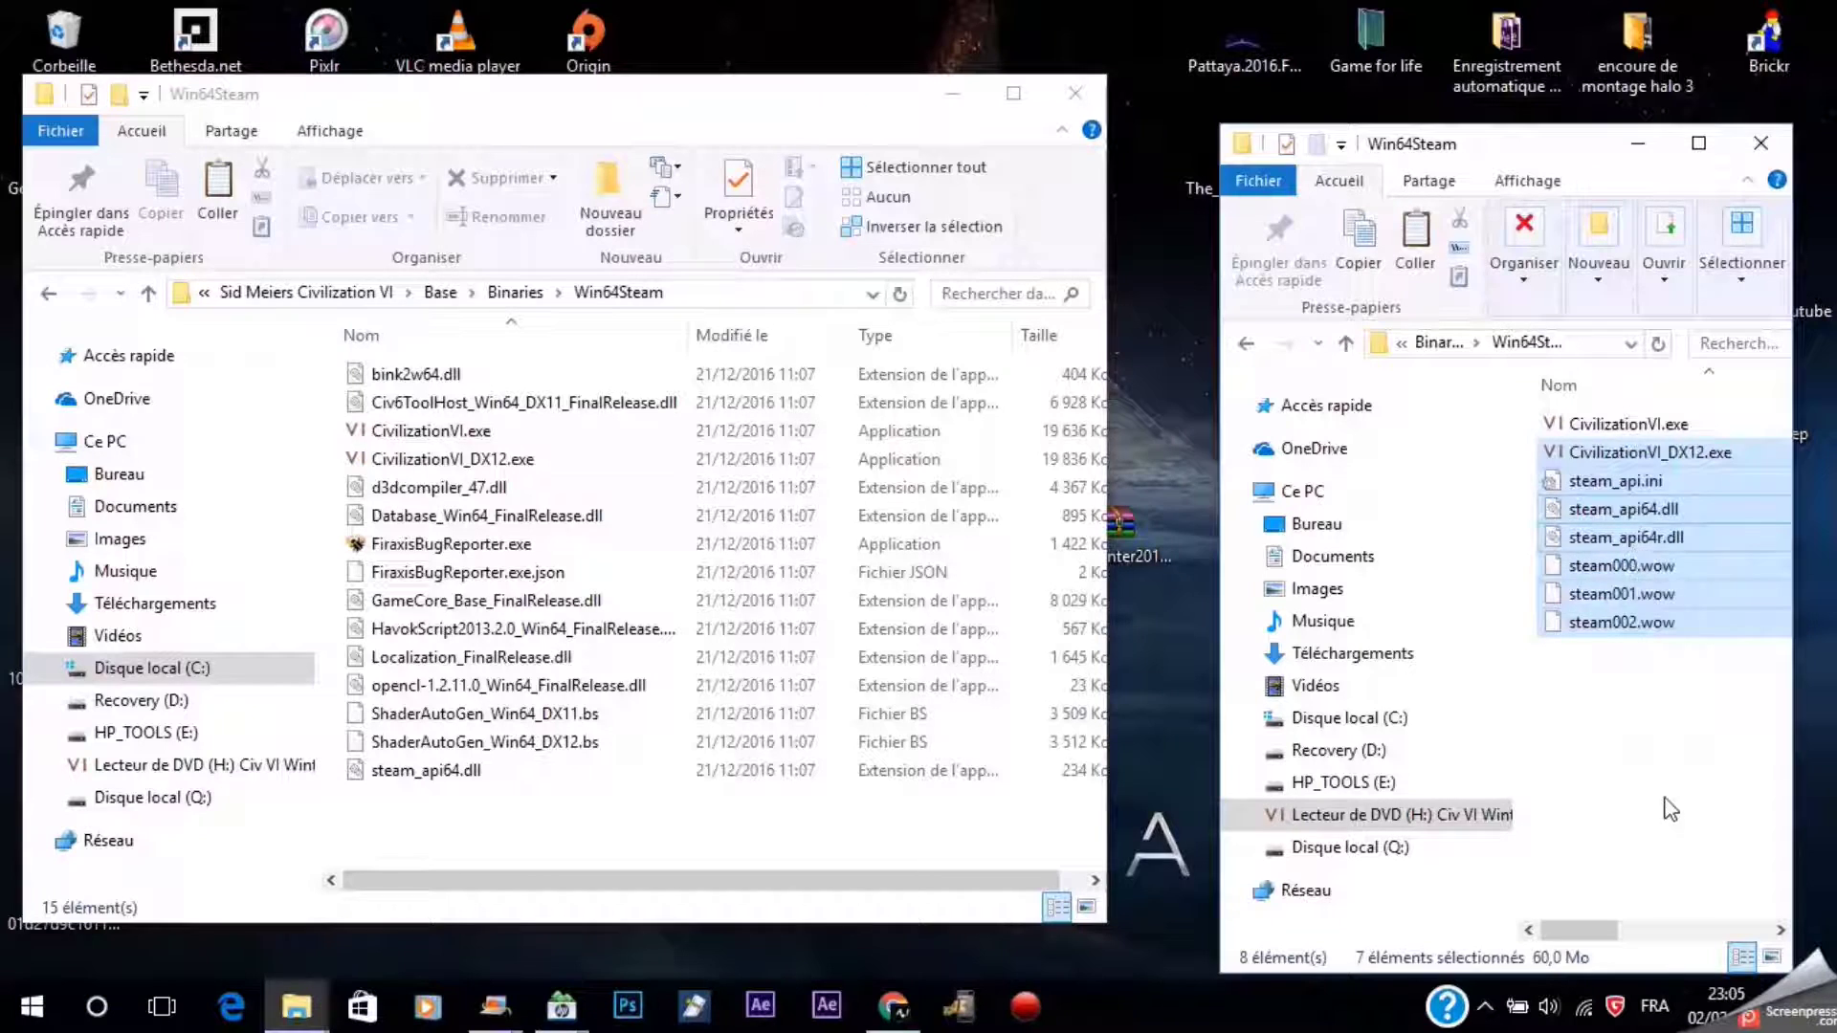
left_click(1643, 765)
left_click_drag(1632, 821, 1617, 438)
right_click(1615, 427)
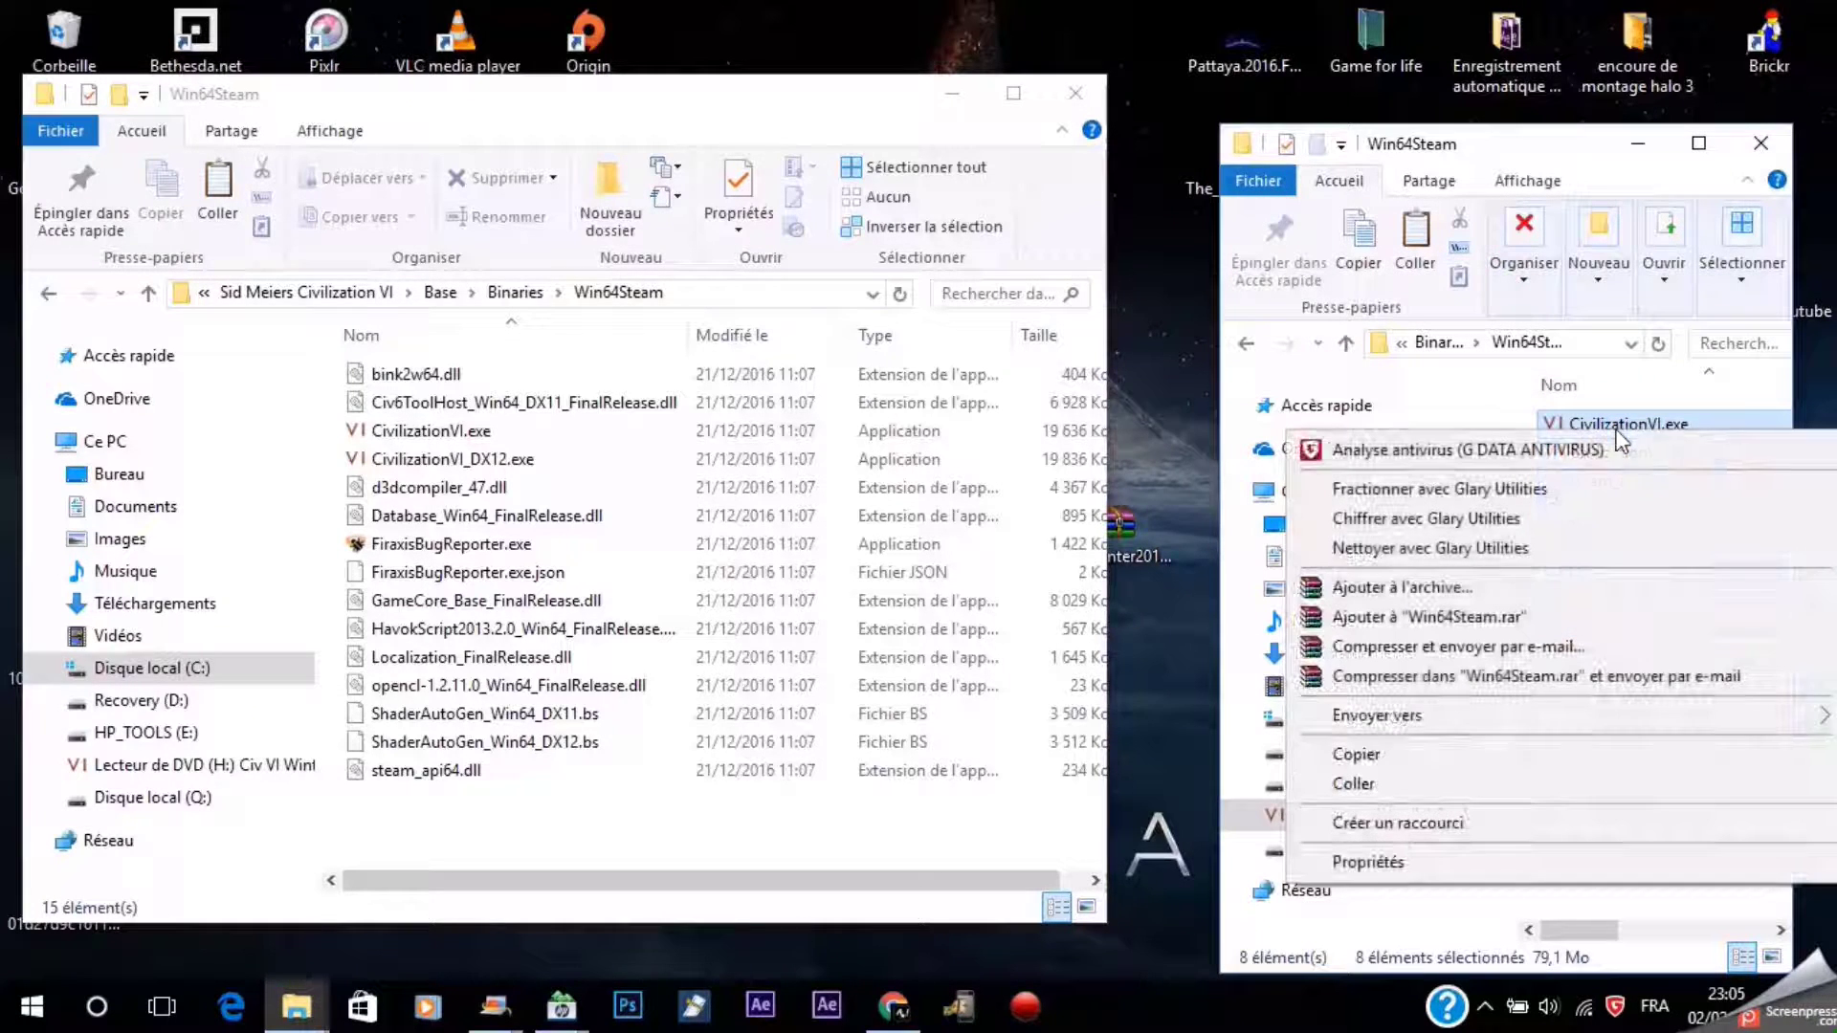
left_click(1378, 763)
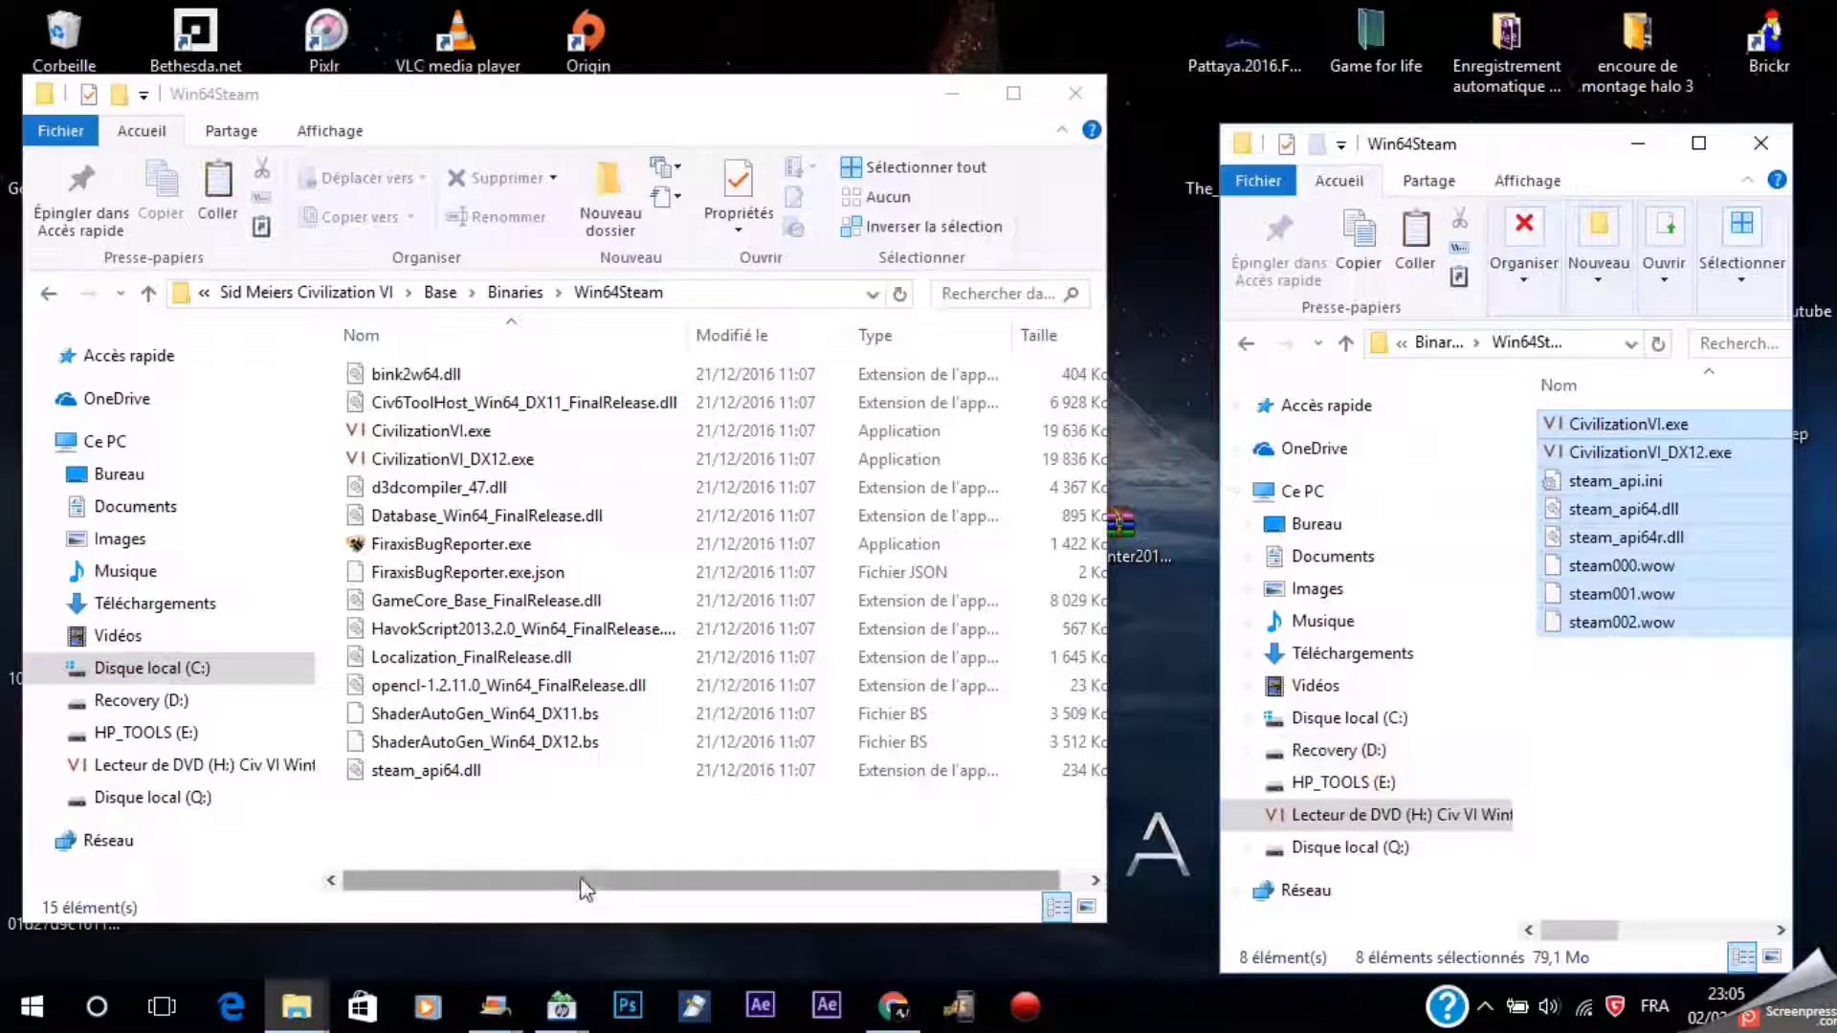
Paste the copied files into the installed game's Win64Steam folder, replacing the files with identical names
right_click(594, 815)
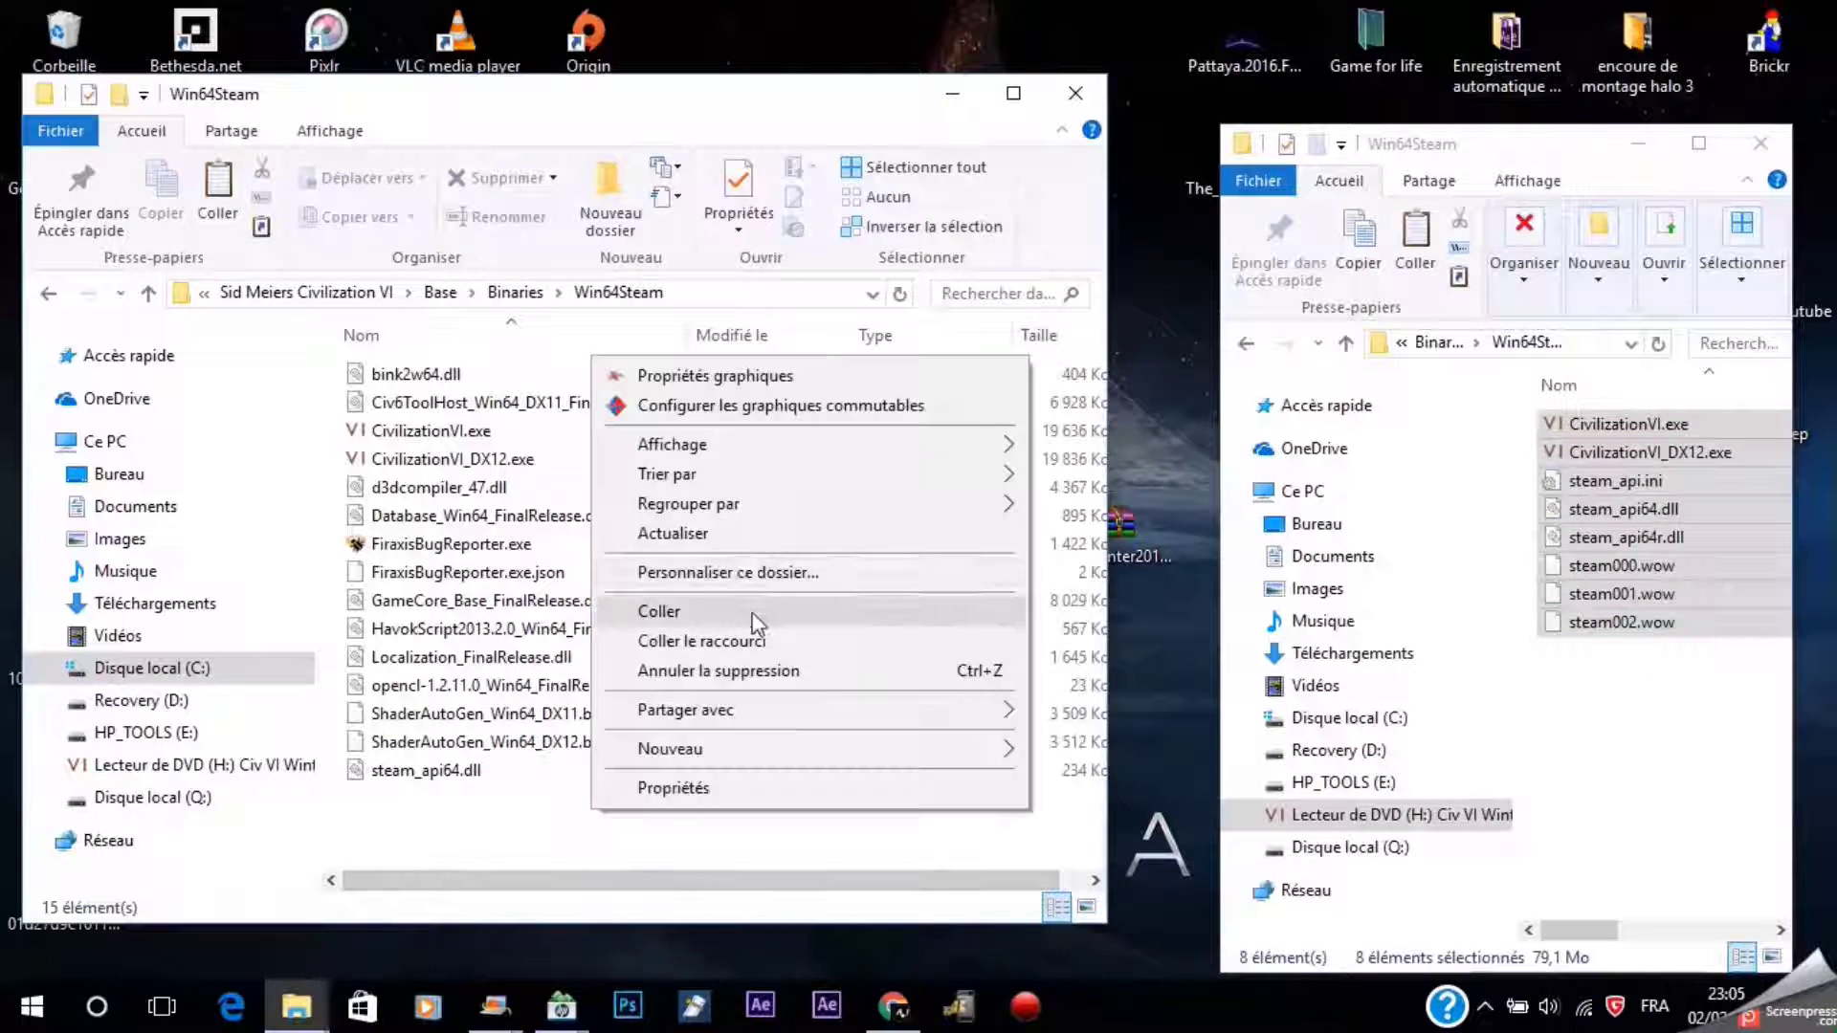
left_click(679, 610)
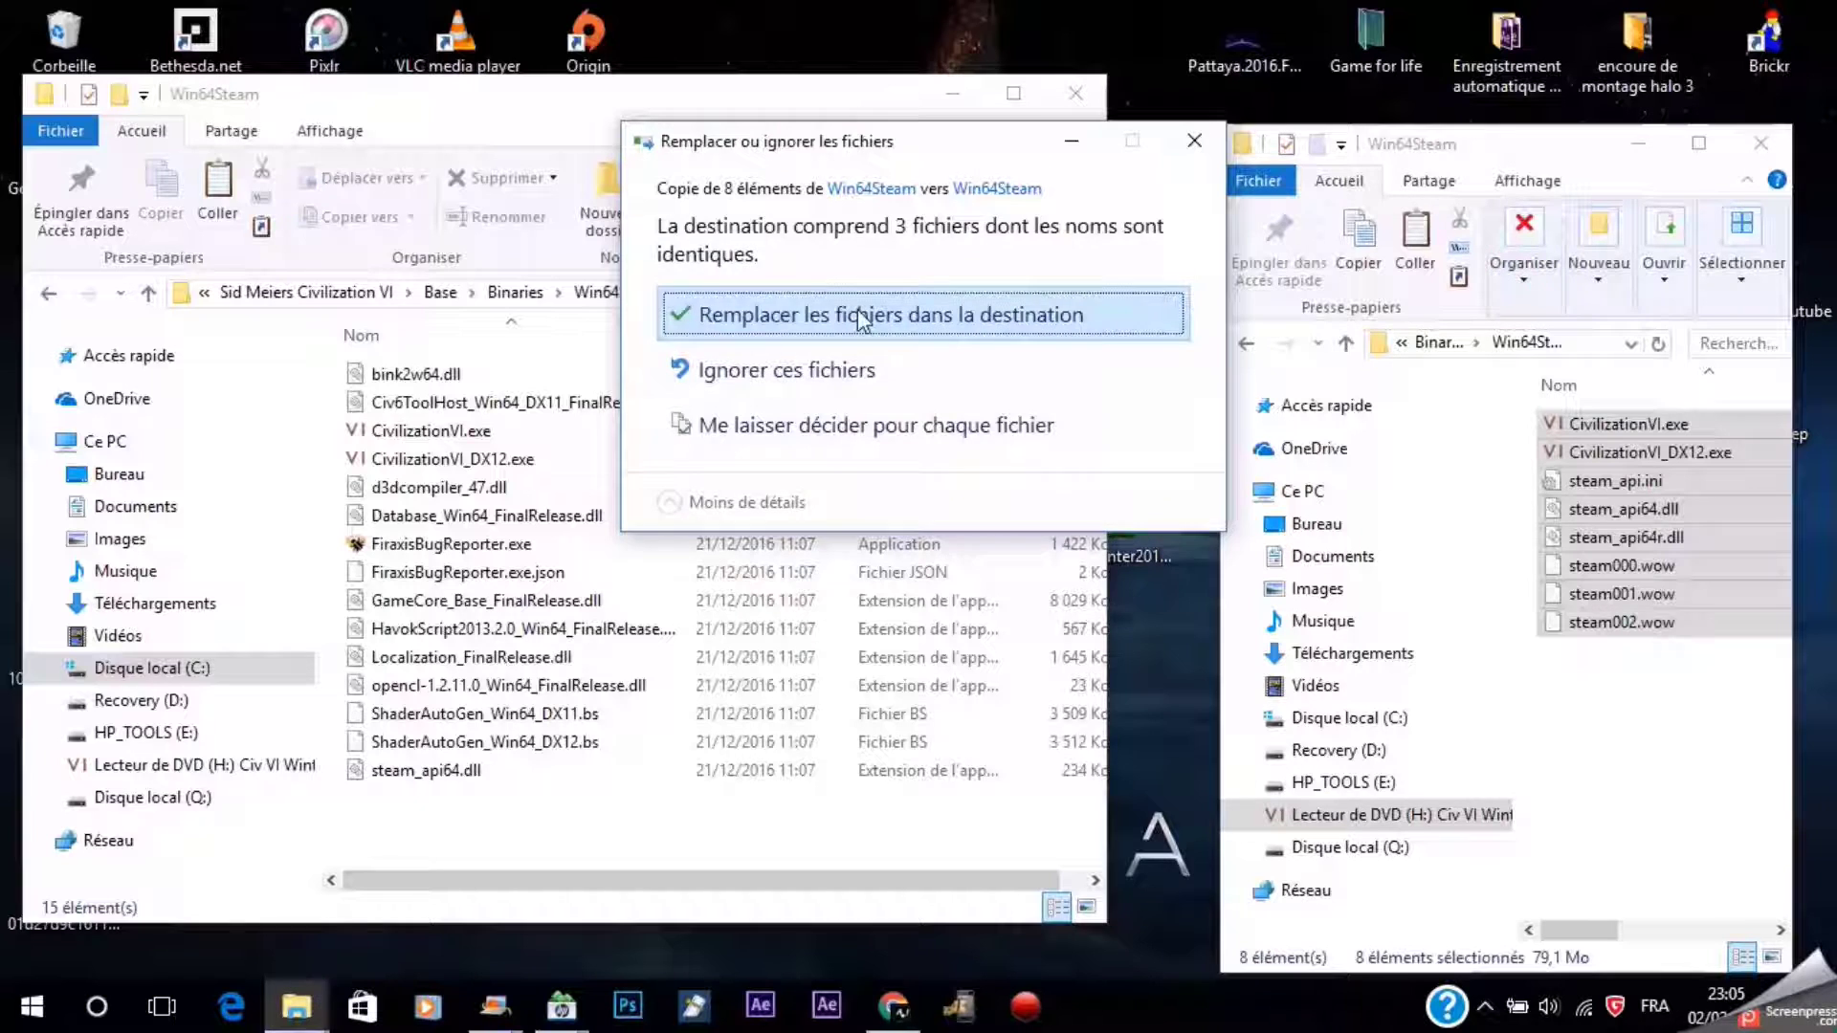
left_click(857, 308)
left_click(800, 351)
left_click(861, 393)
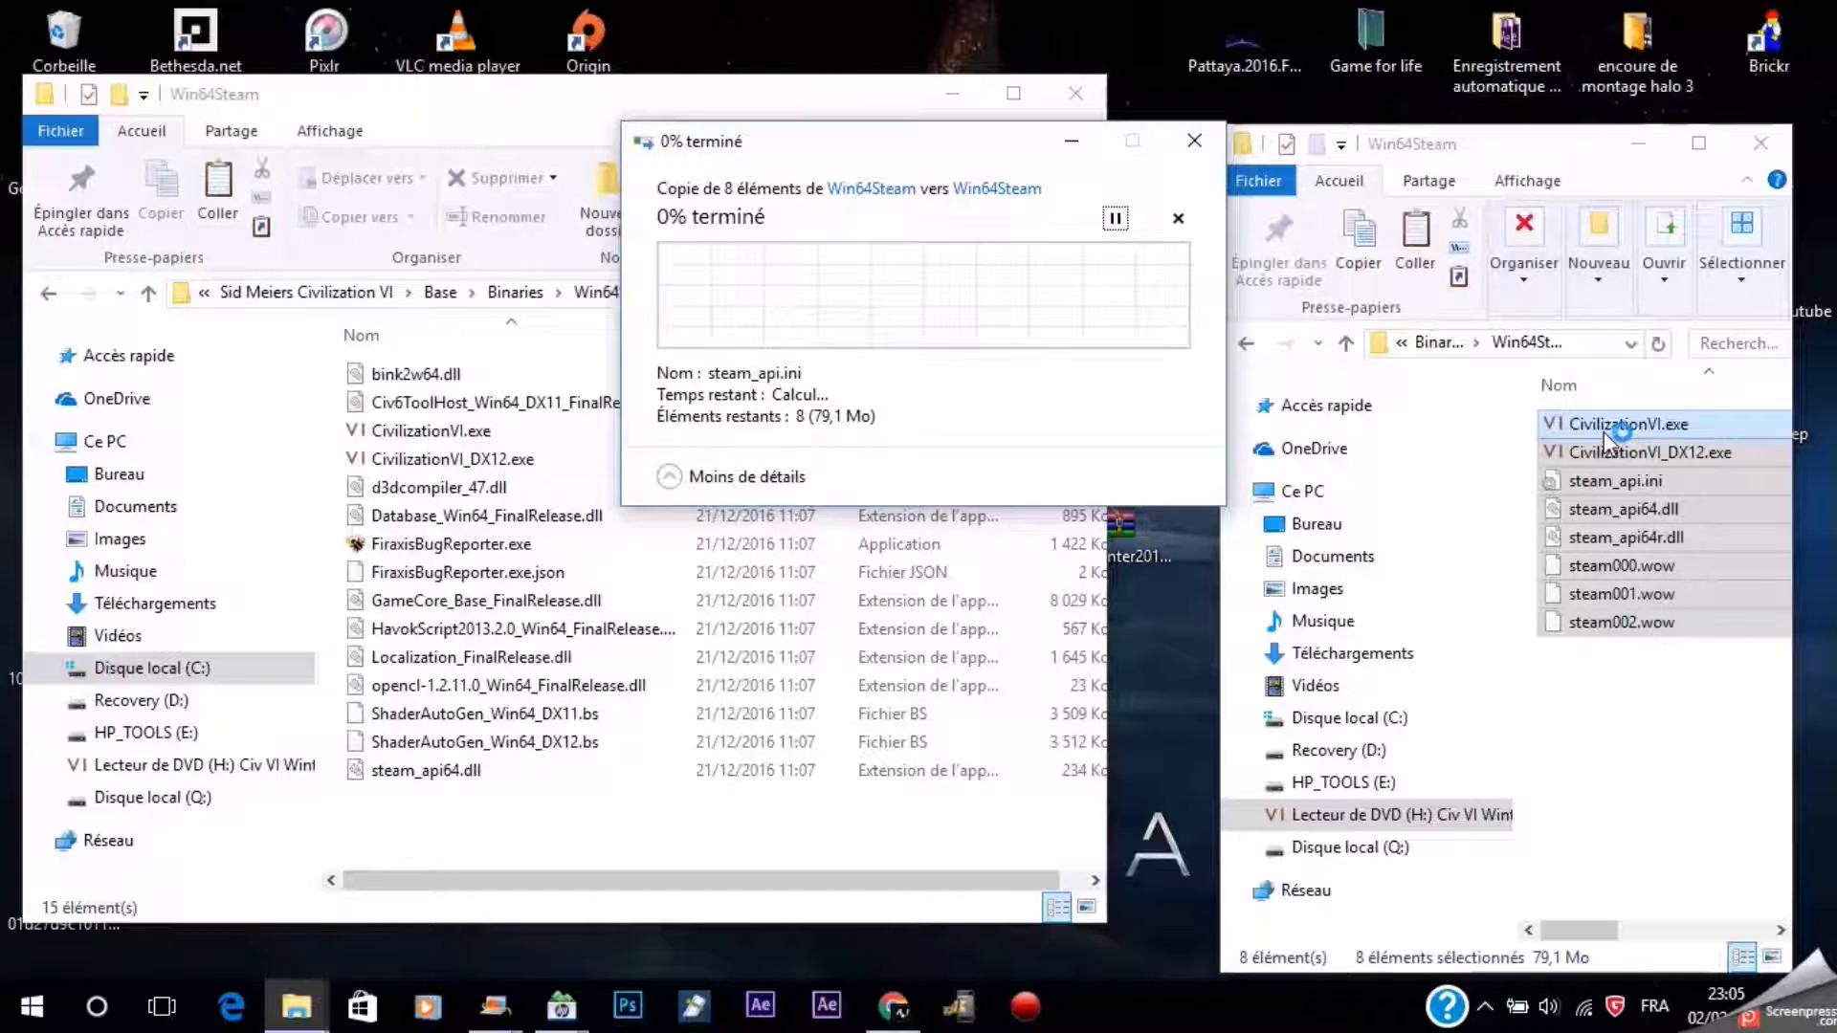
Launch CivilizationVI.exe from the installed Win64Steam folder and dismiss its error dialog
left_click(507, 433)
left_click(1536, 150)
left_click_drag(1550, 143, 1460, 95)
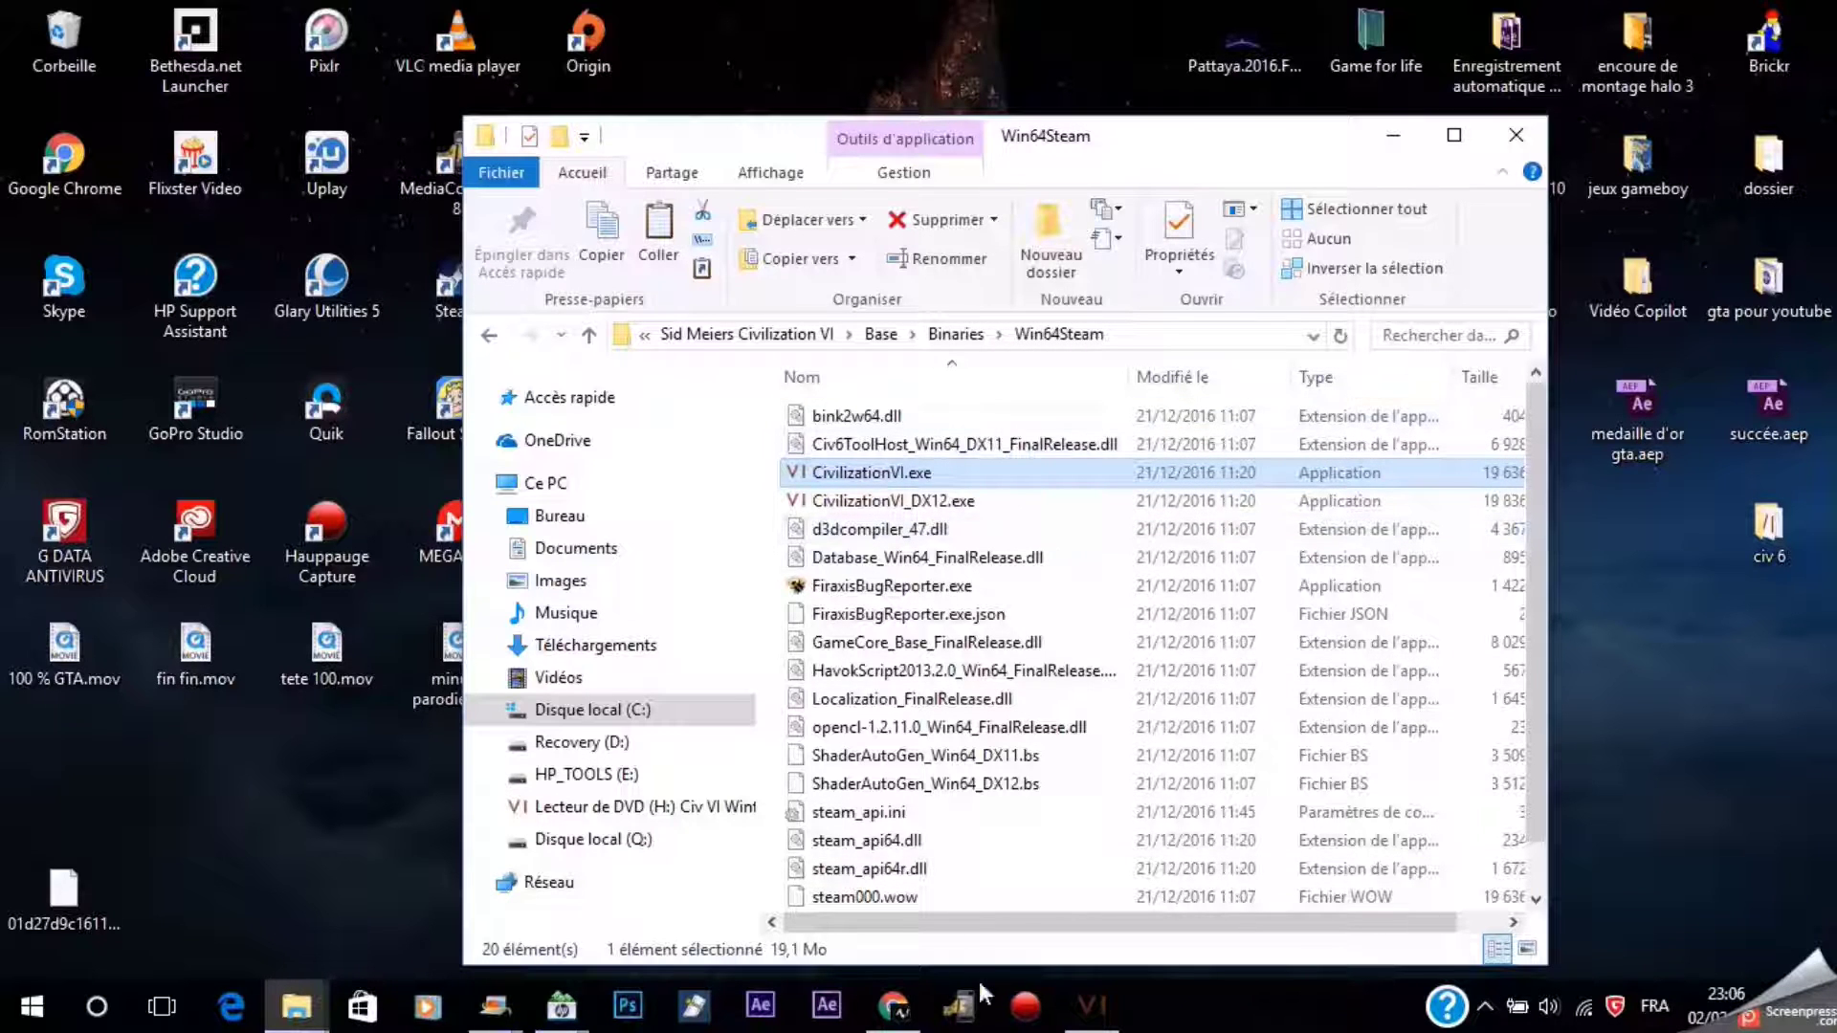
left_click(1095, 1017)
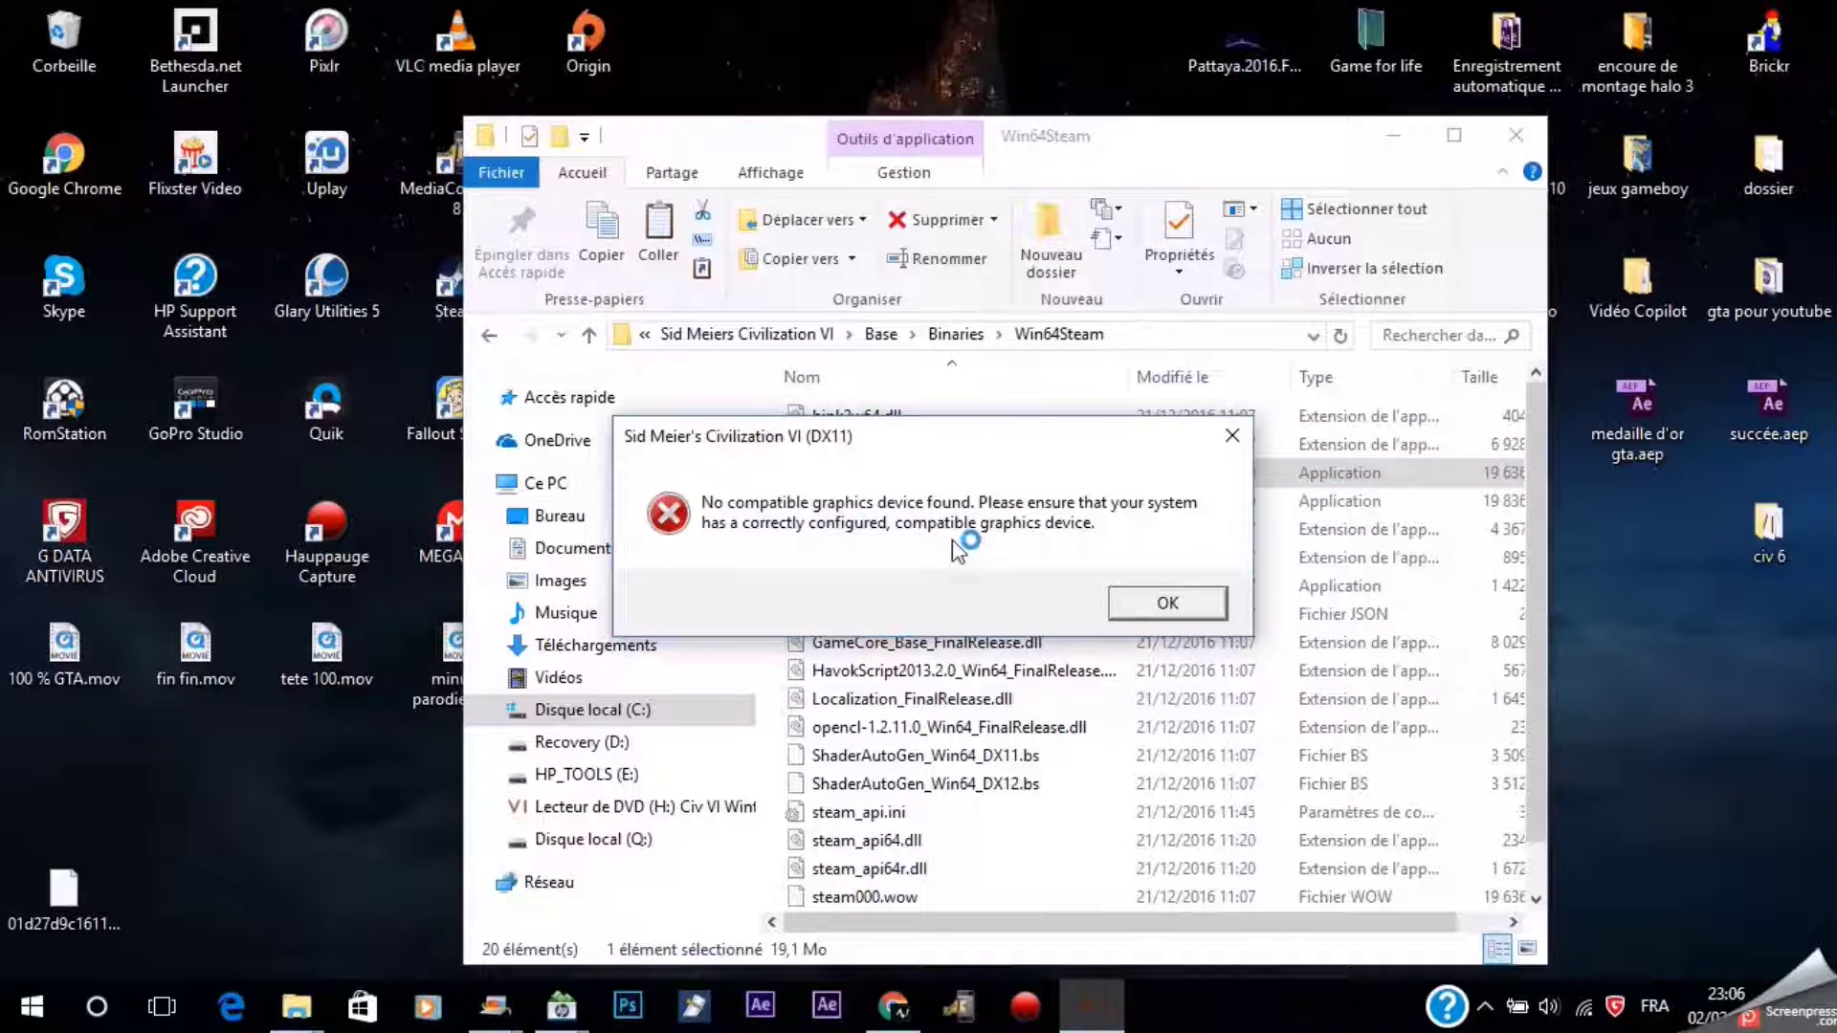
left_click(1189, 610)
Minimize the folder window, open dxcpl.exe from the desktop and enable Force WARP in its device settings
left_click(1387, 137)
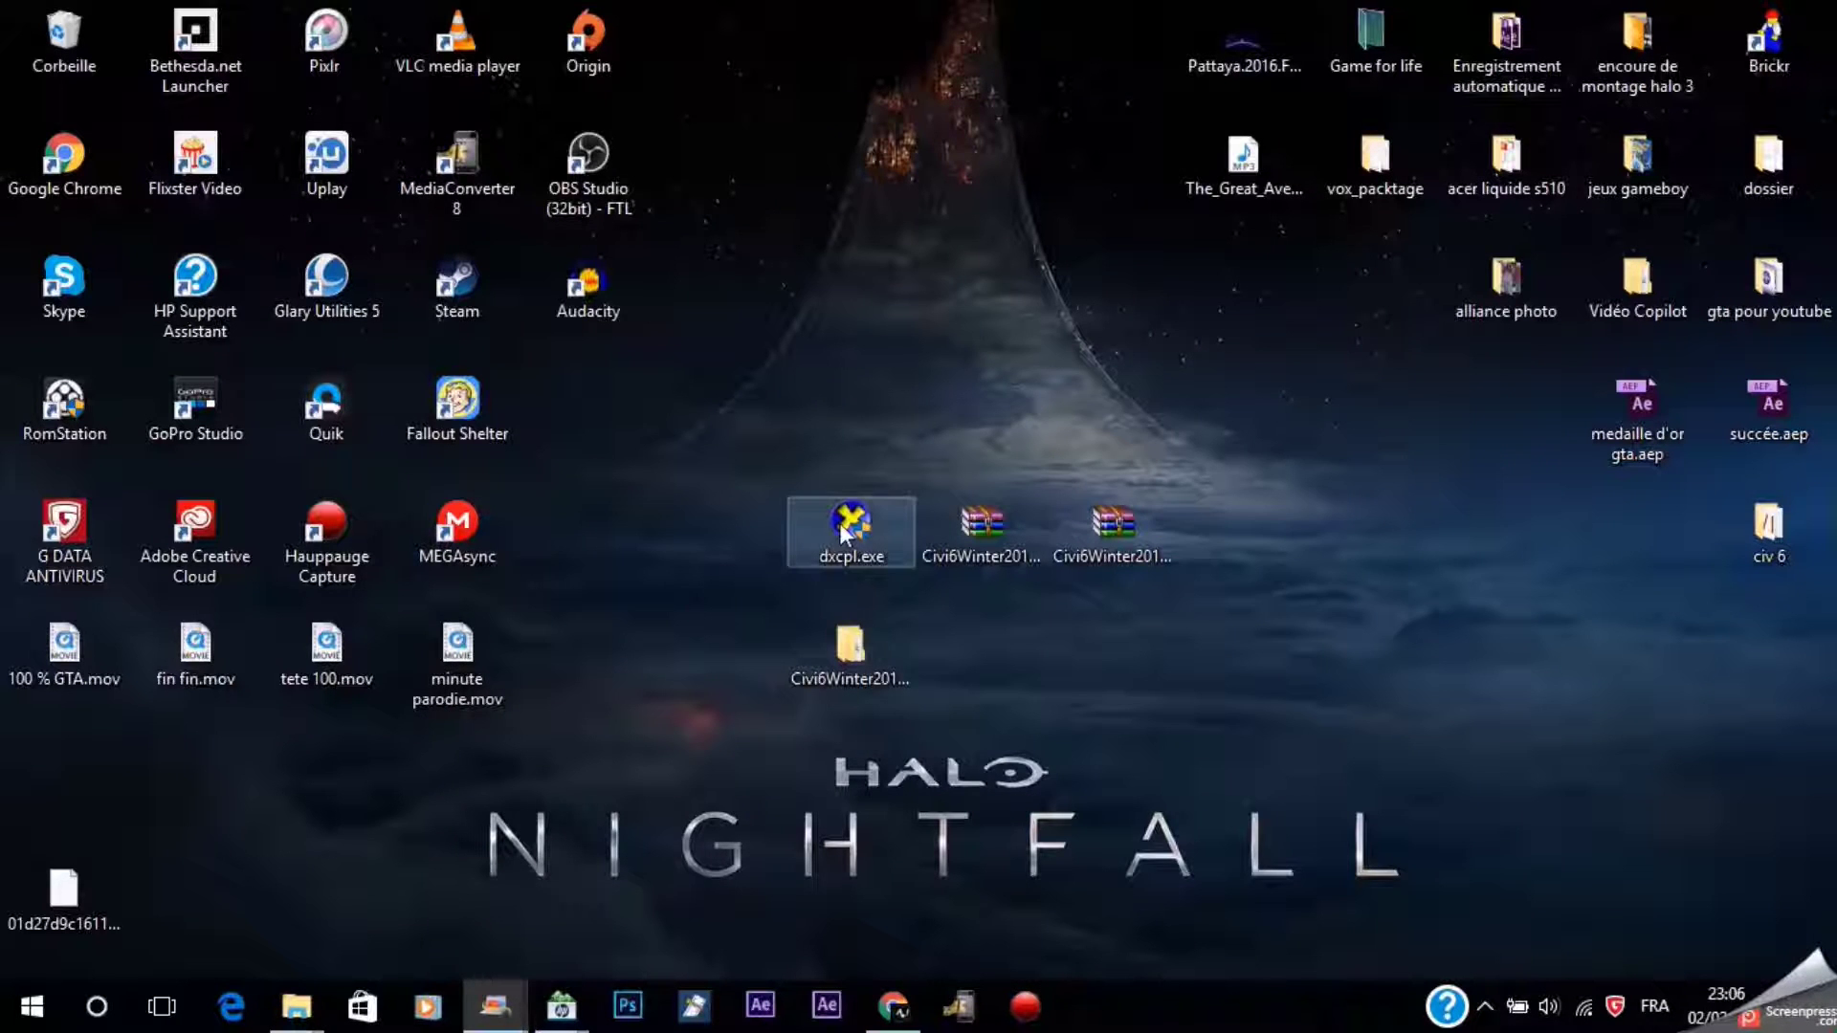
left_click(846, 534)
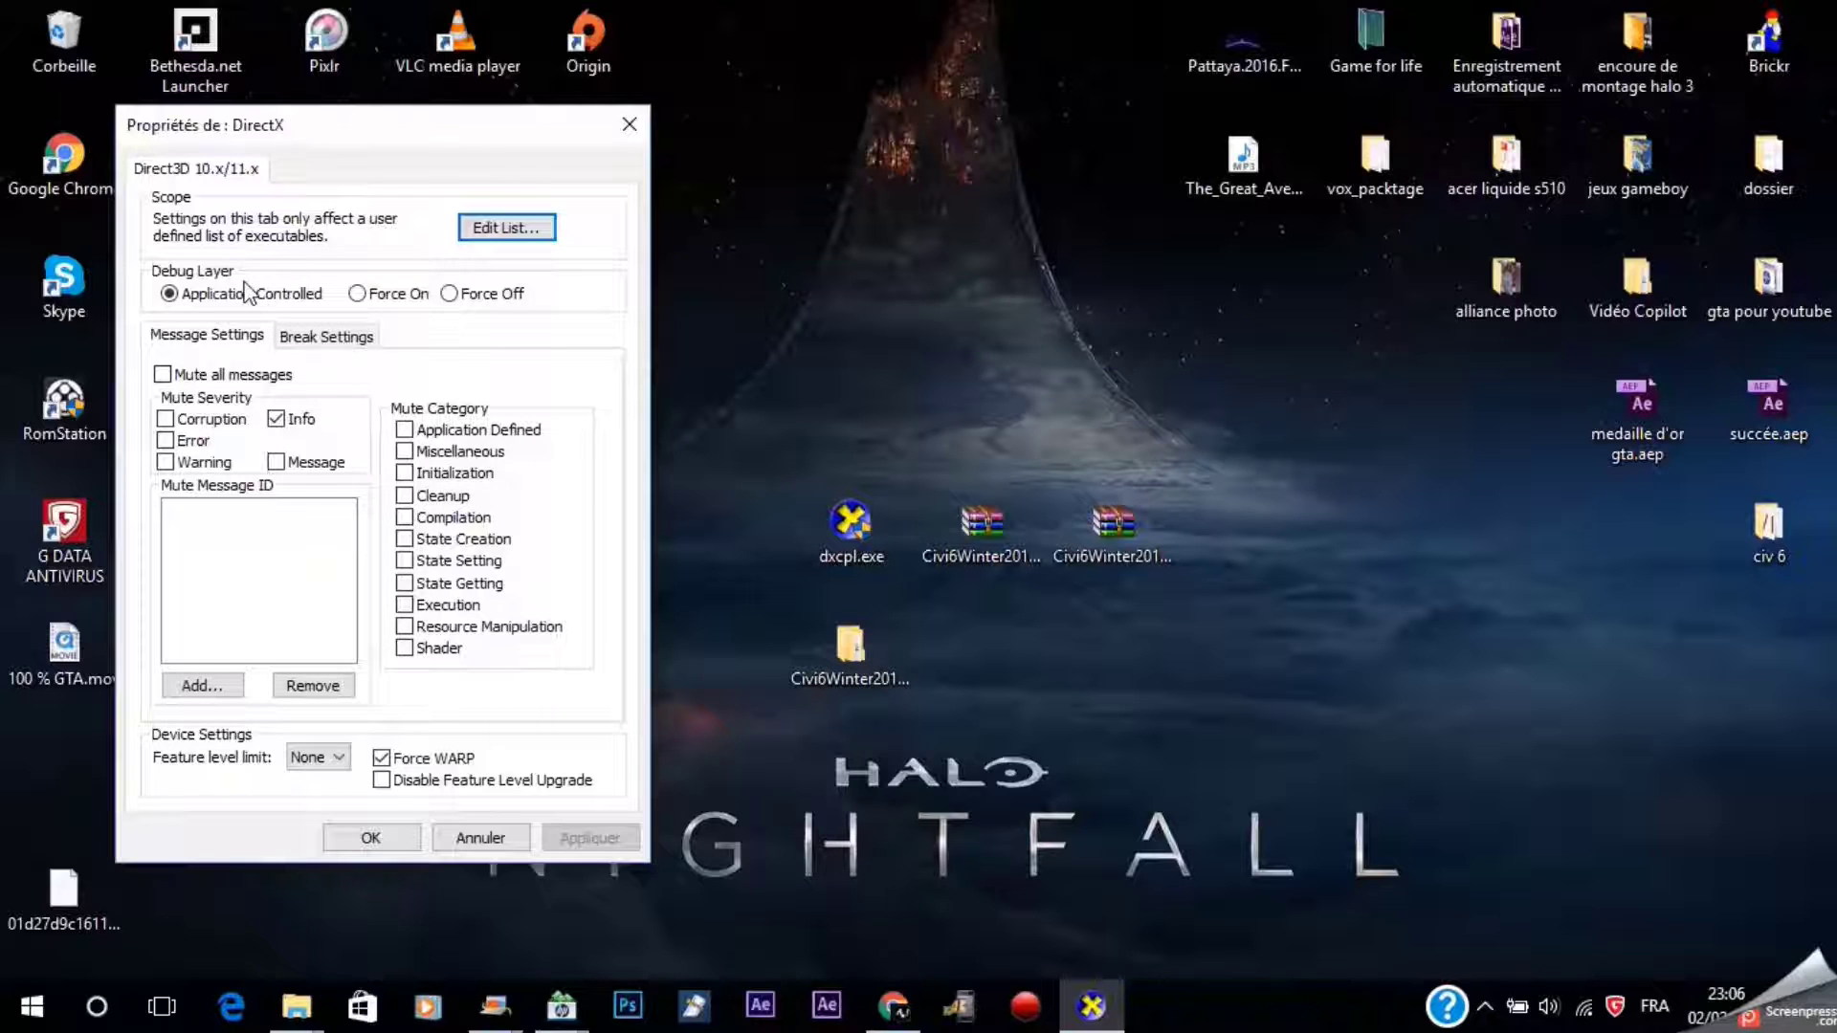
left_click(388, 761)
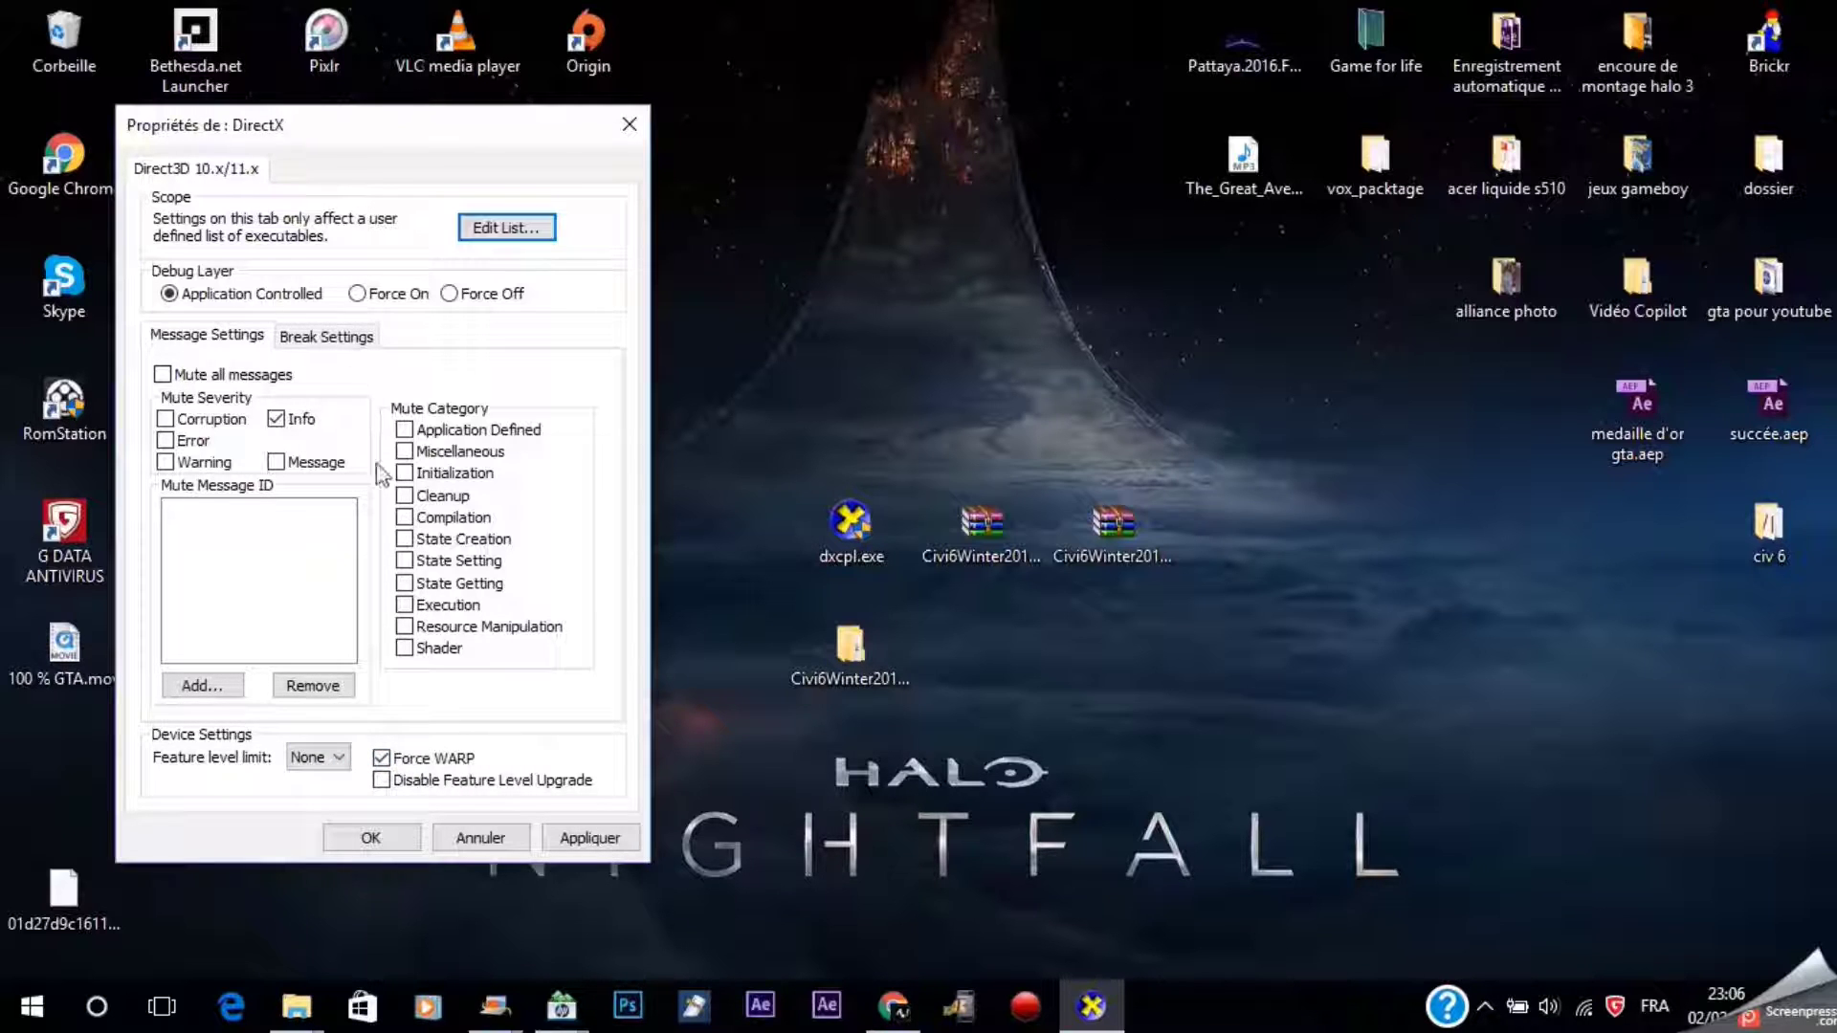
Open the DirectX executable list and browse for an EXE in Program Files (x86)\Sid Meiers Civilization VI\Base\Binaries\Win64Steam
left_click(522, 232)
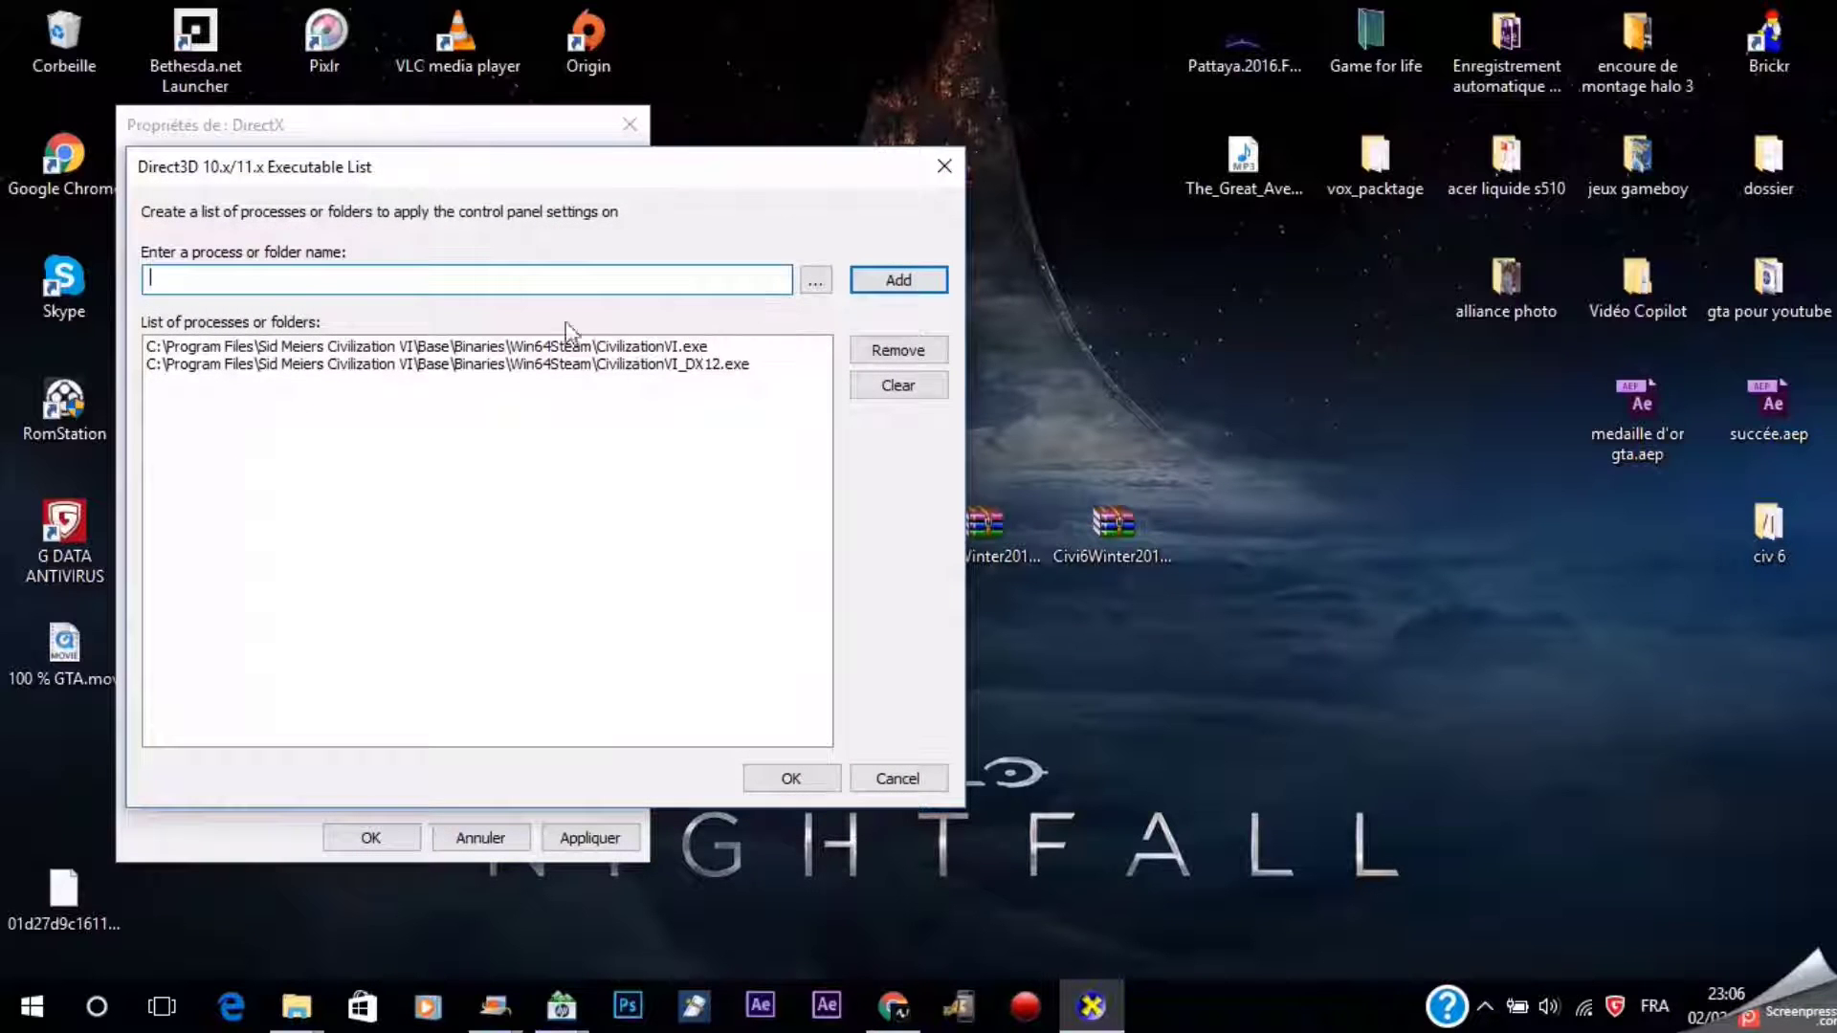
left_click(904, 285)
left_click(822, 287)
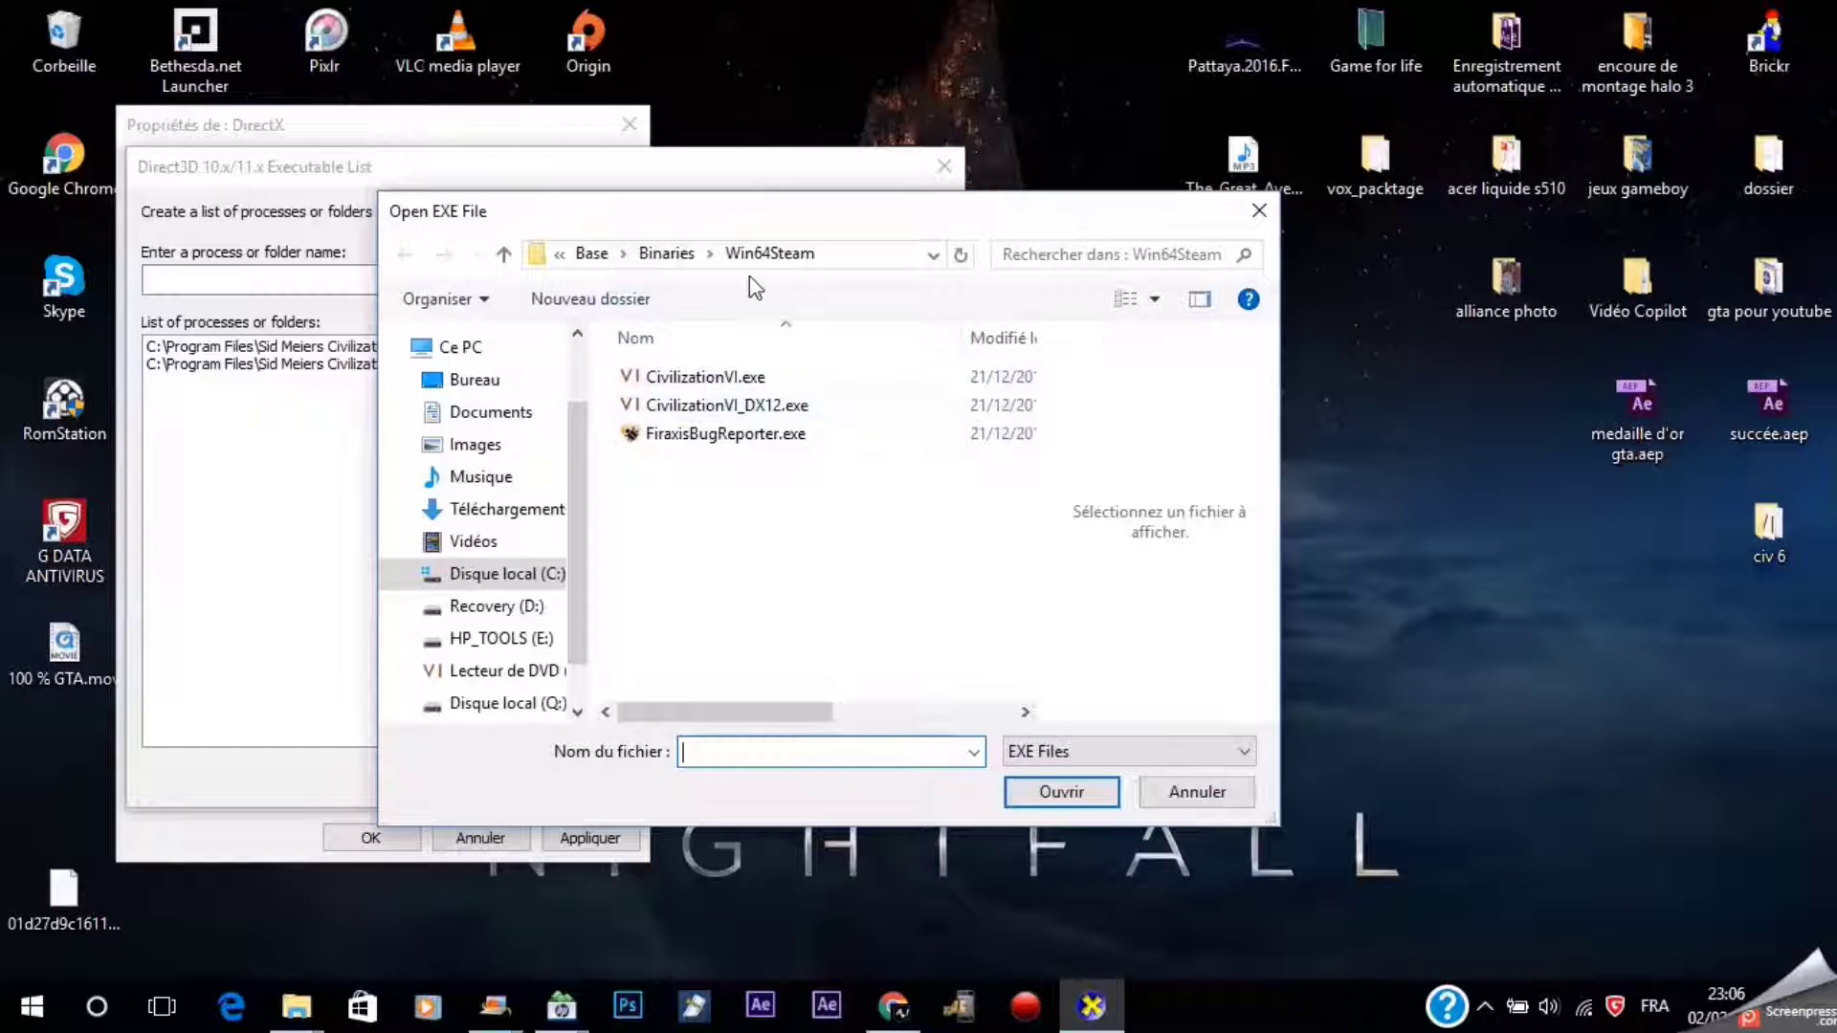
left_click(510, 580)
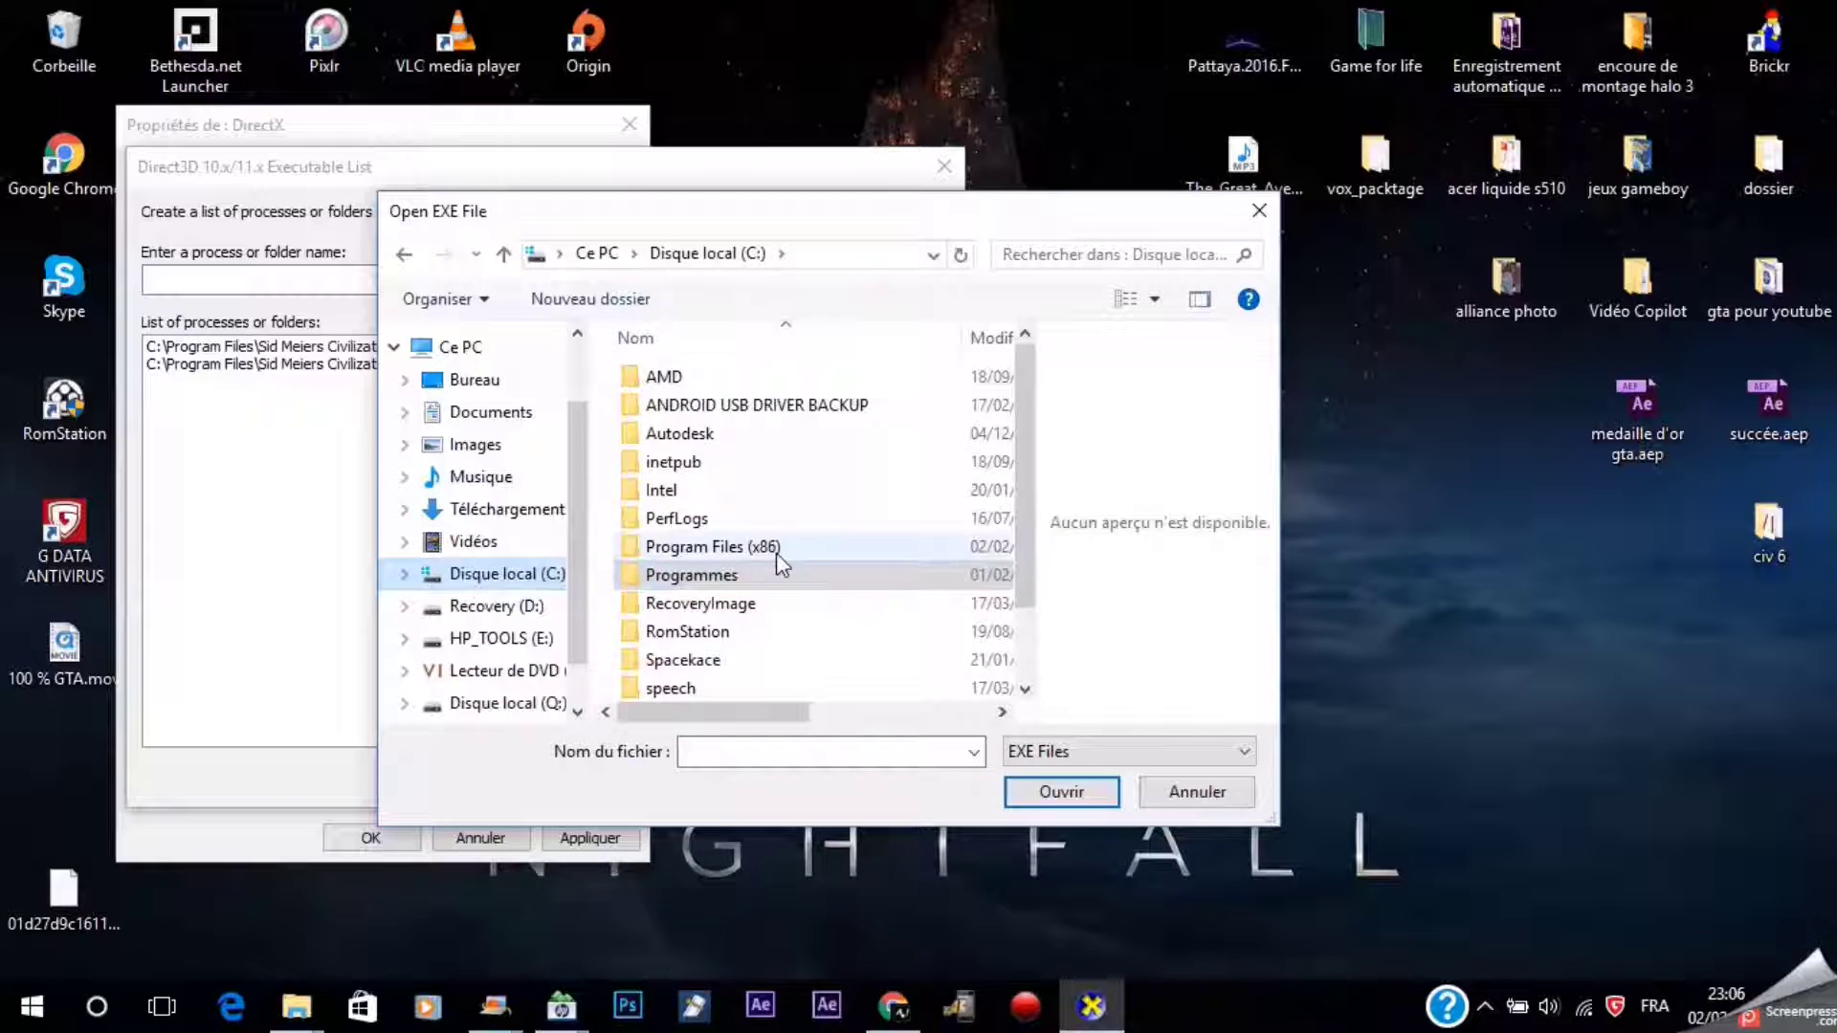
double_click(712, 546)
scroll(795, 574, "down", 4)
scroll(794, 593, "down", 13)
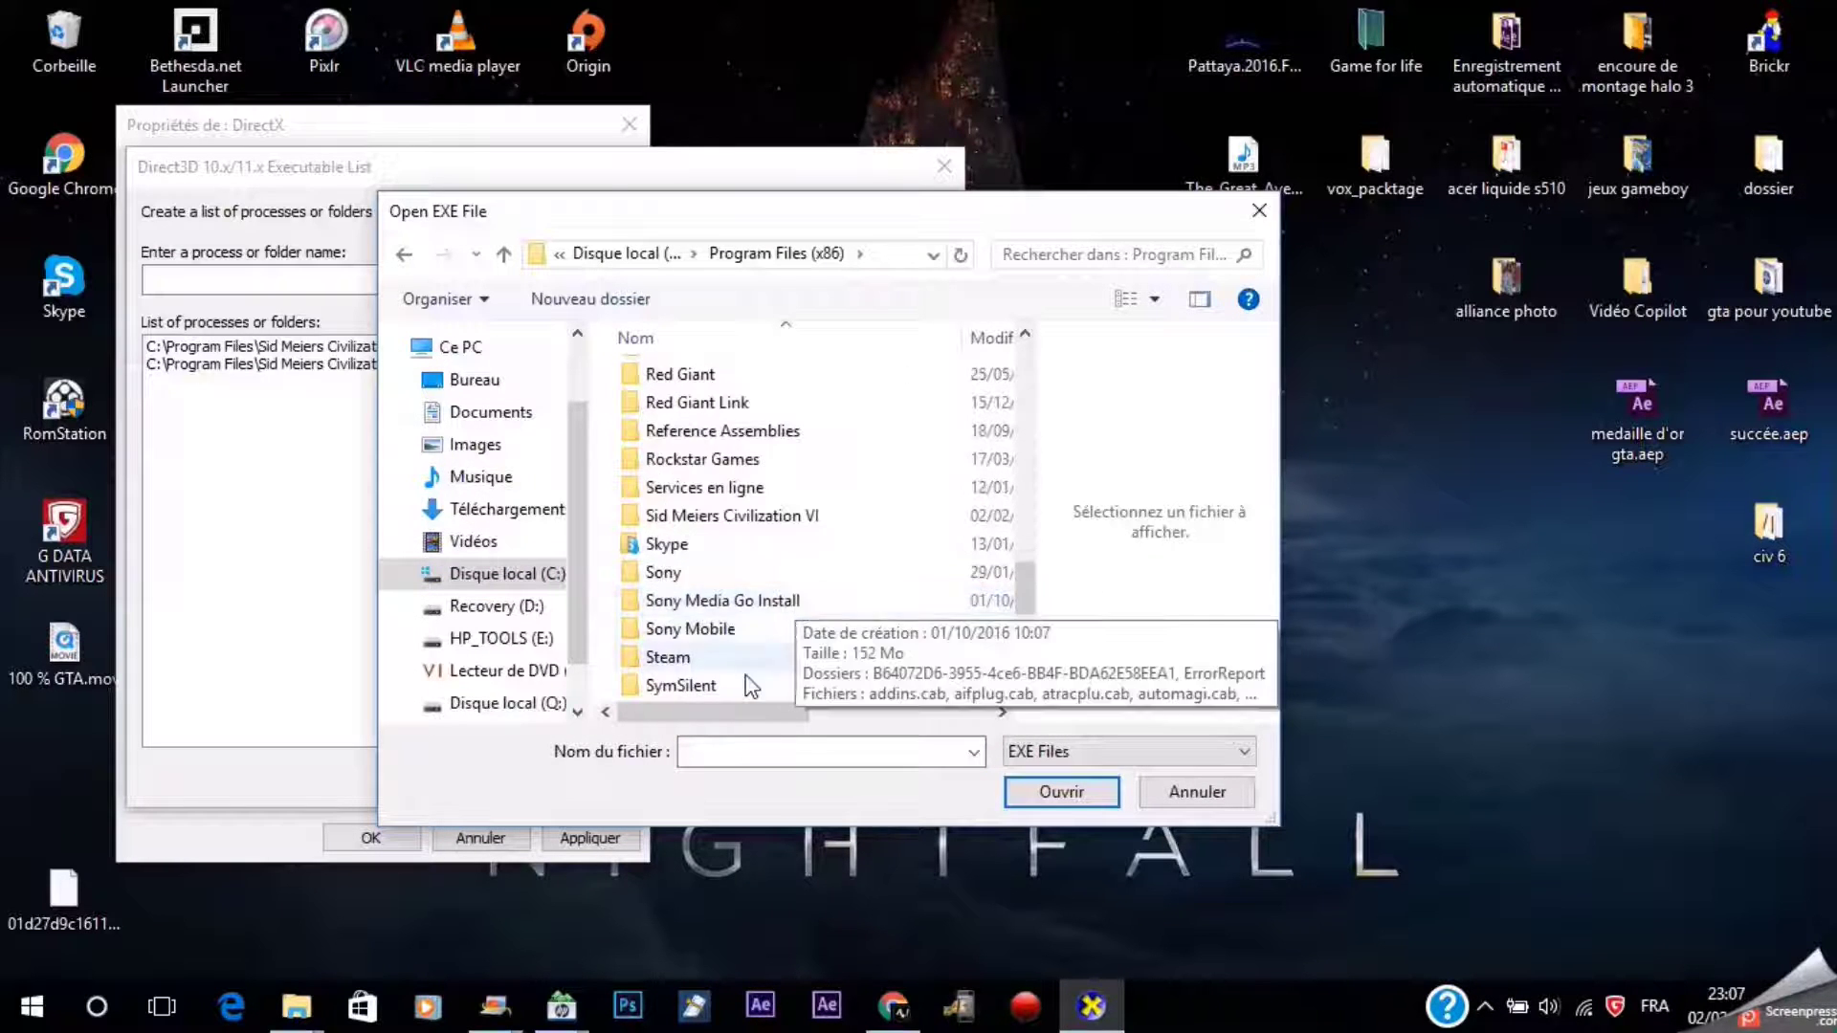
double_click(820, 517)
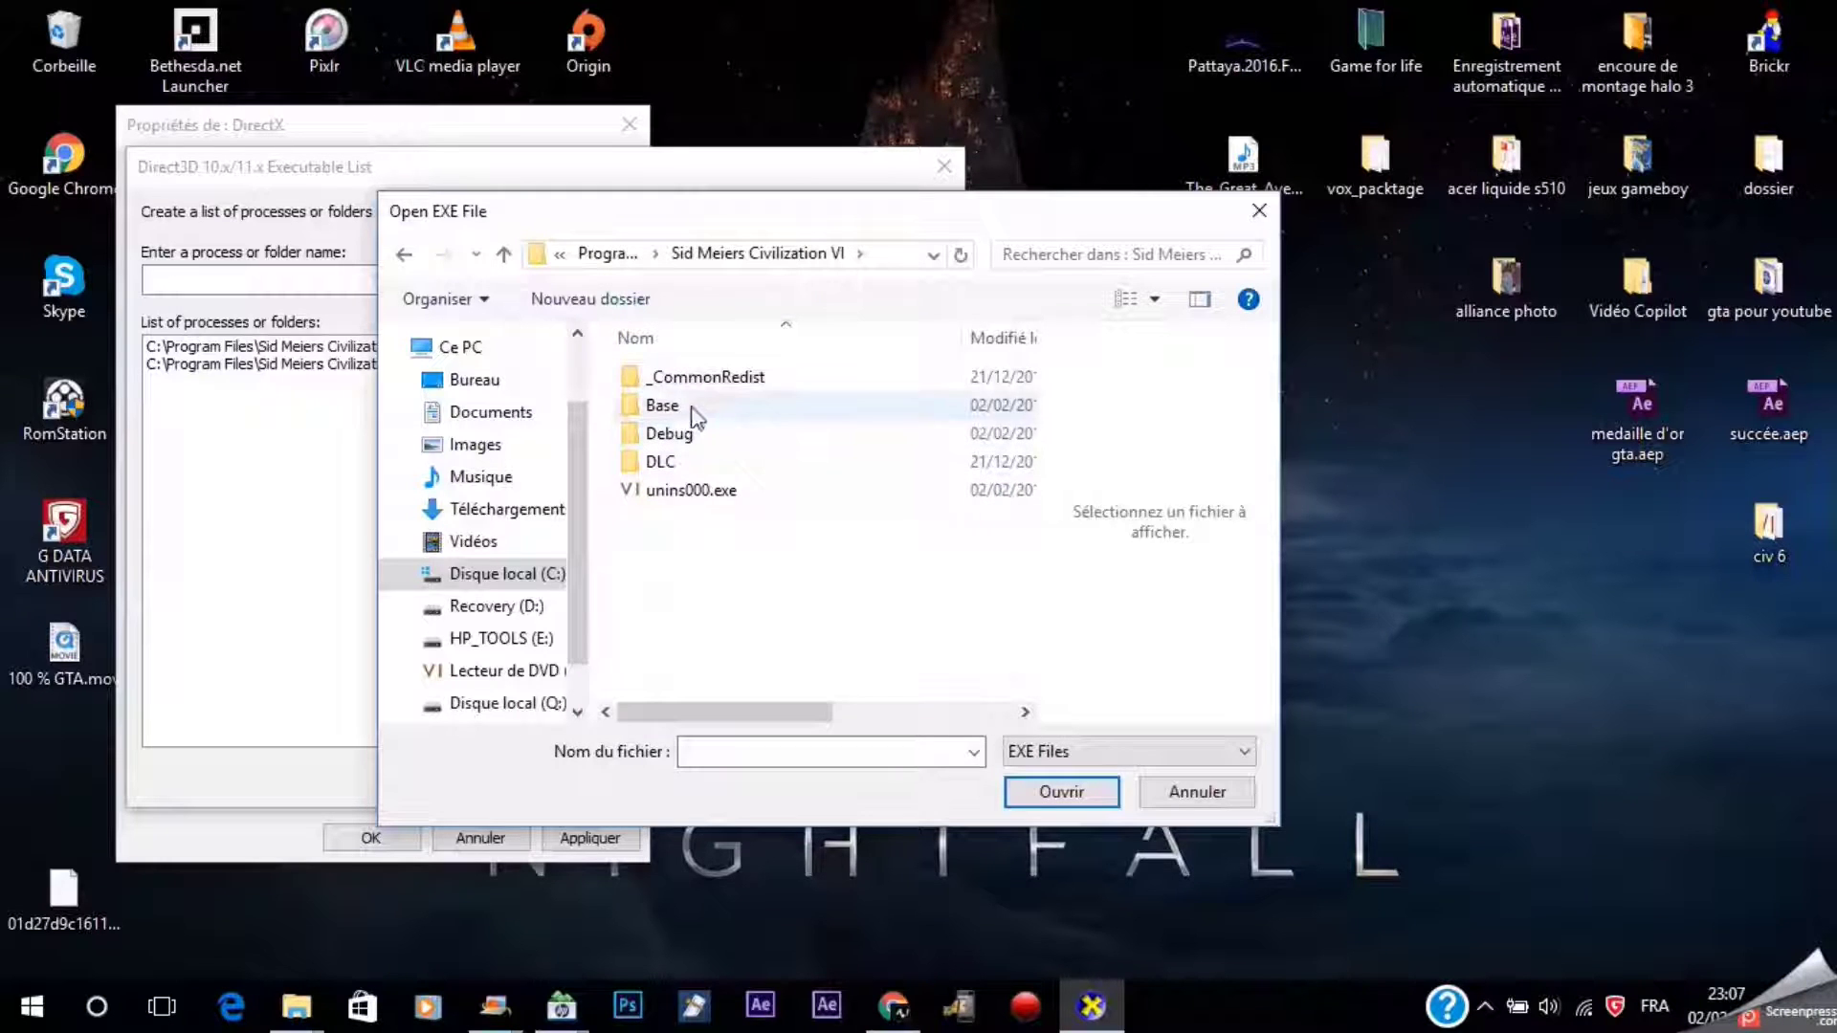
double_click(703, 412)
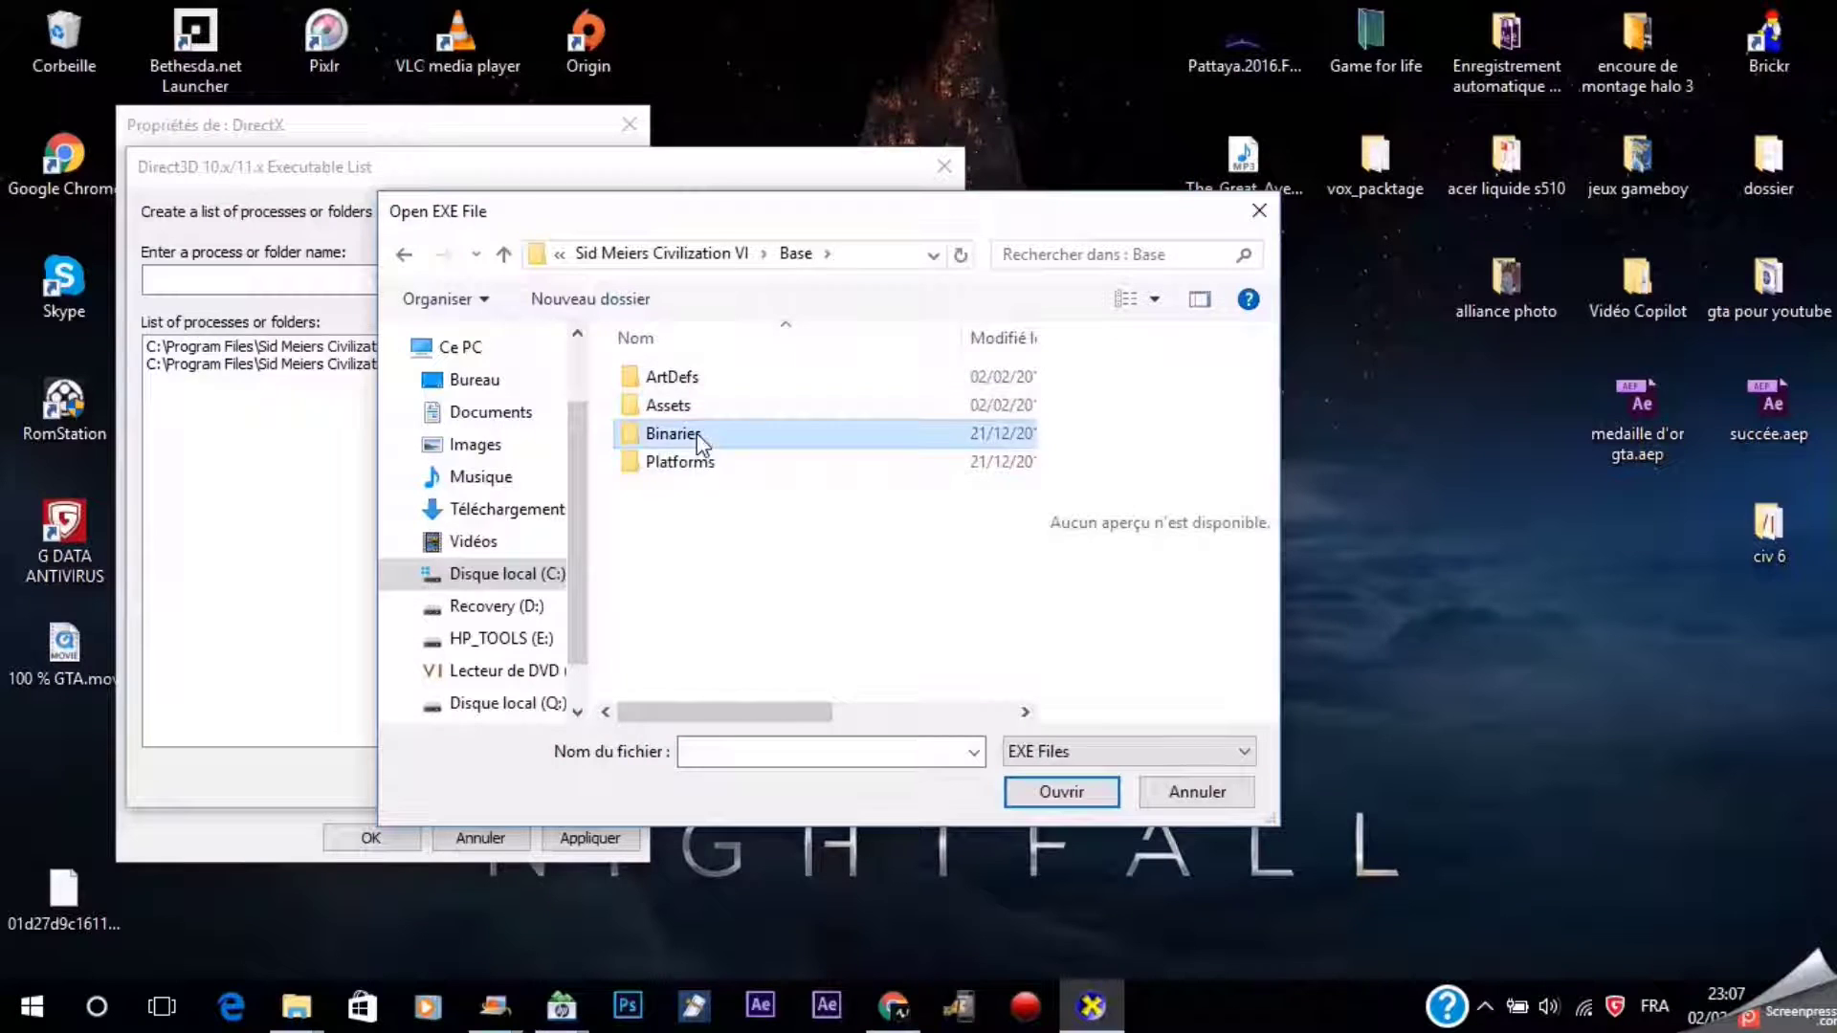
double_click(697, 433)
double_click(724, 378)
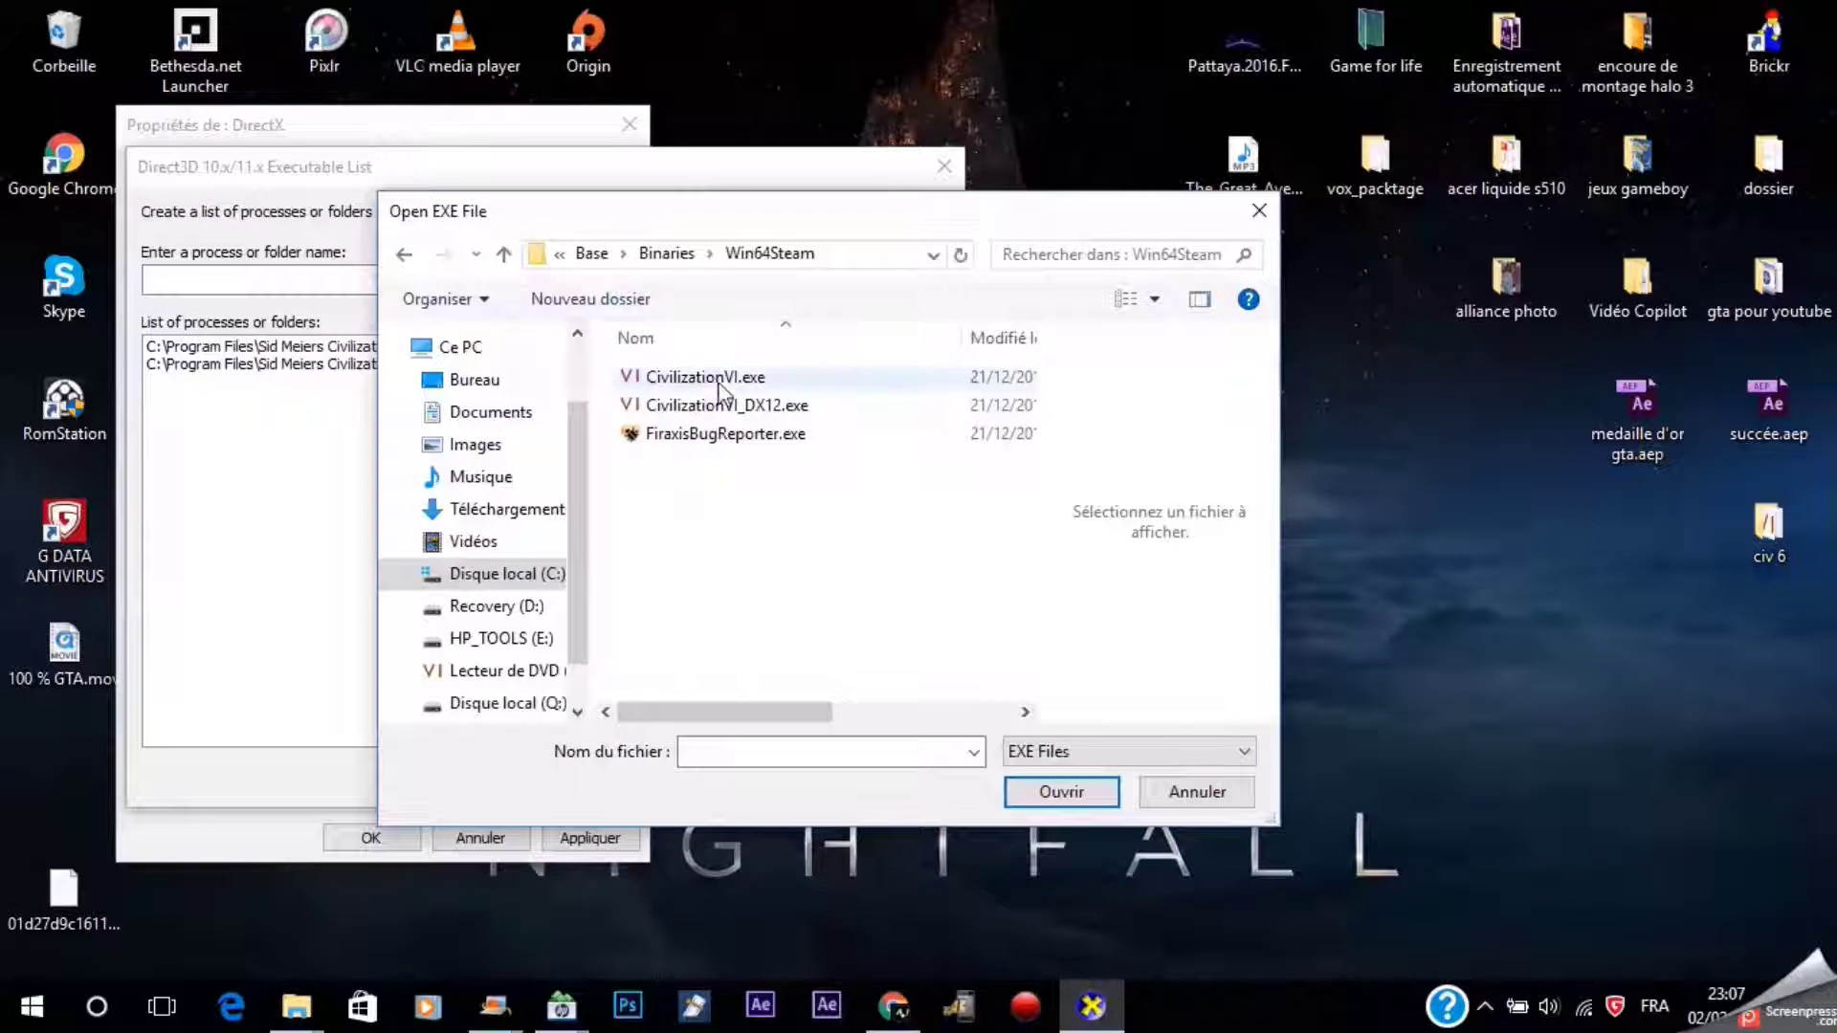
Add CivilizationVI.exe to the executable list, apply the DirectX settings and close the properties dialog
left_click(794, 388)
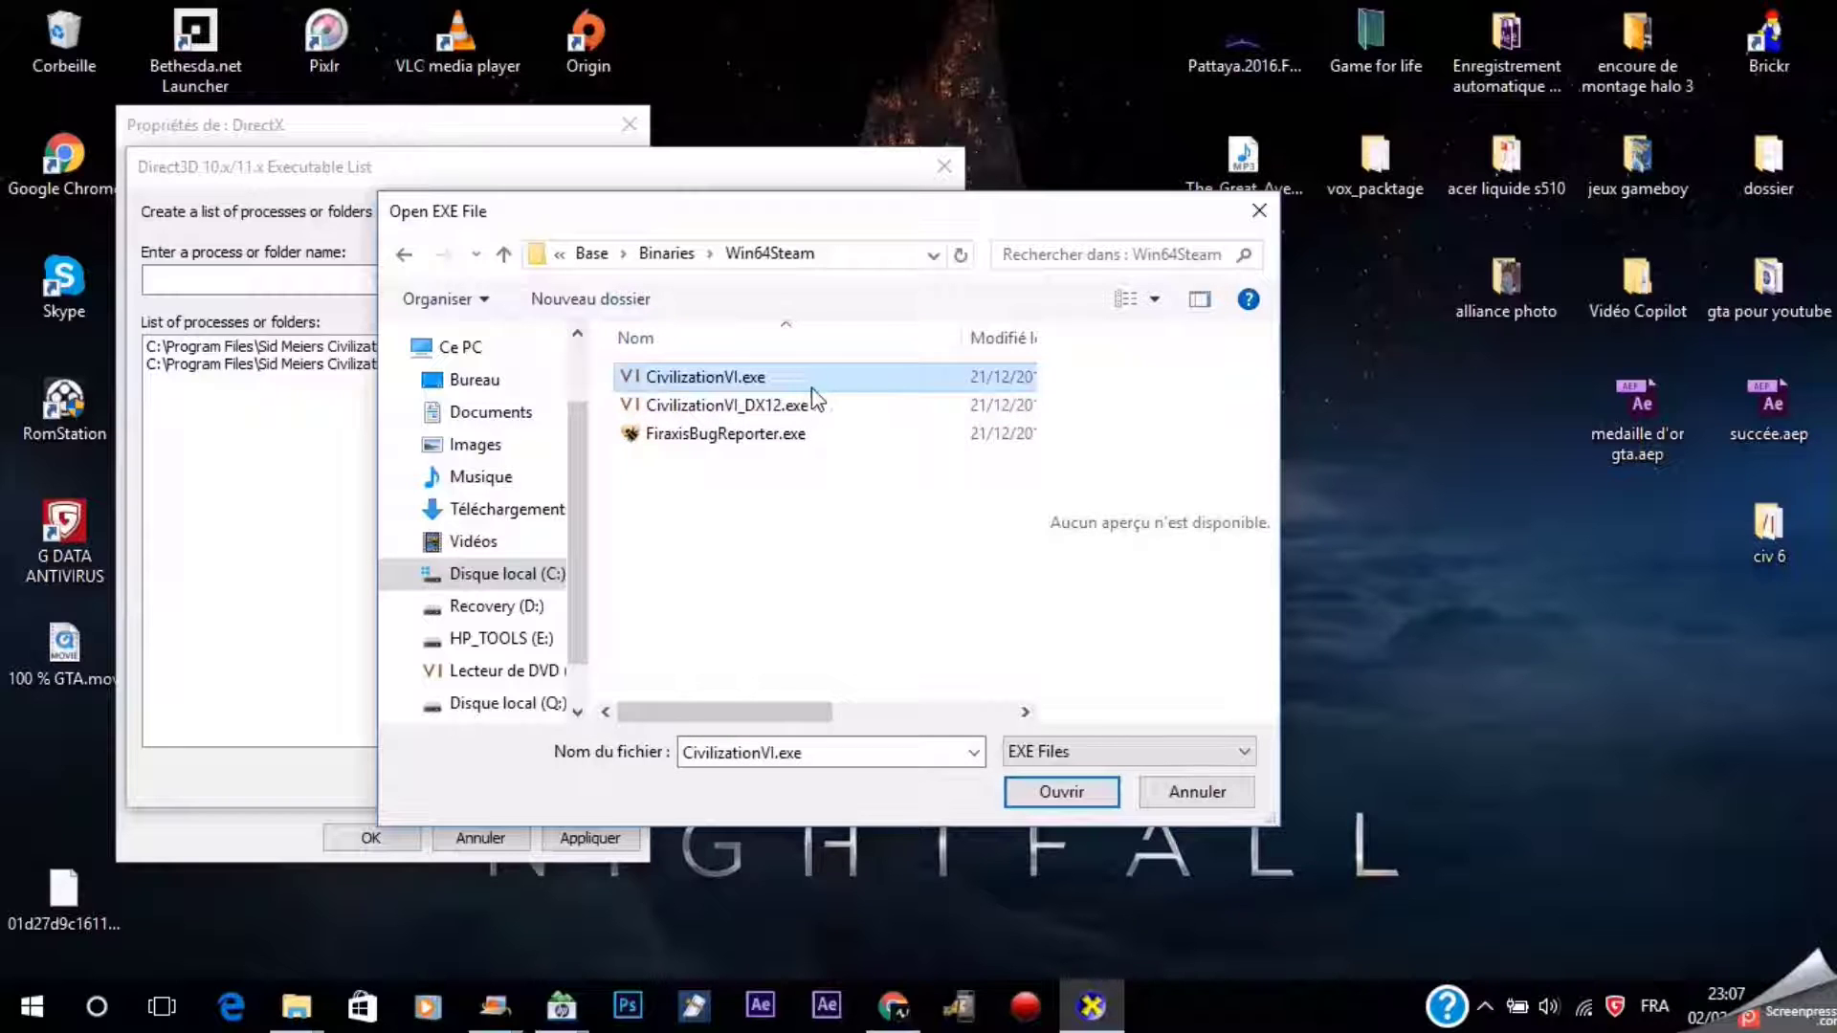
left_click(1049, 799)
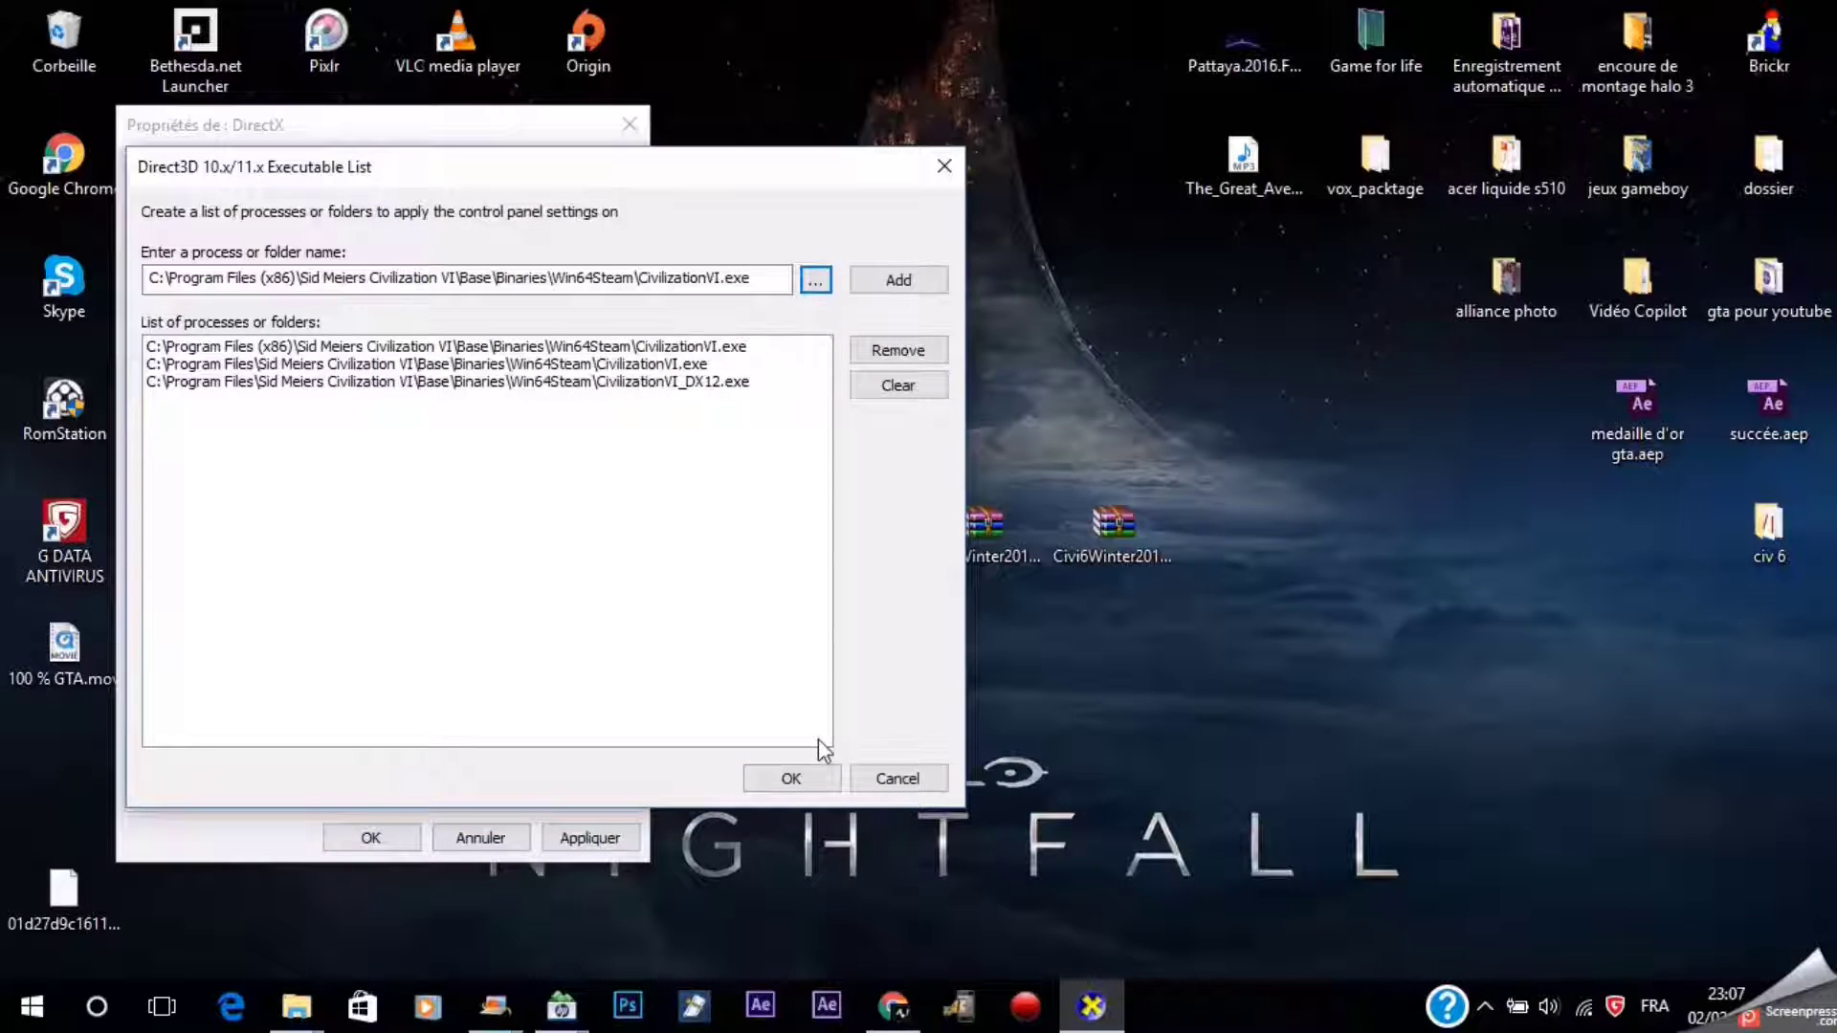
left_click(814, 776)
left_click(586, 838)
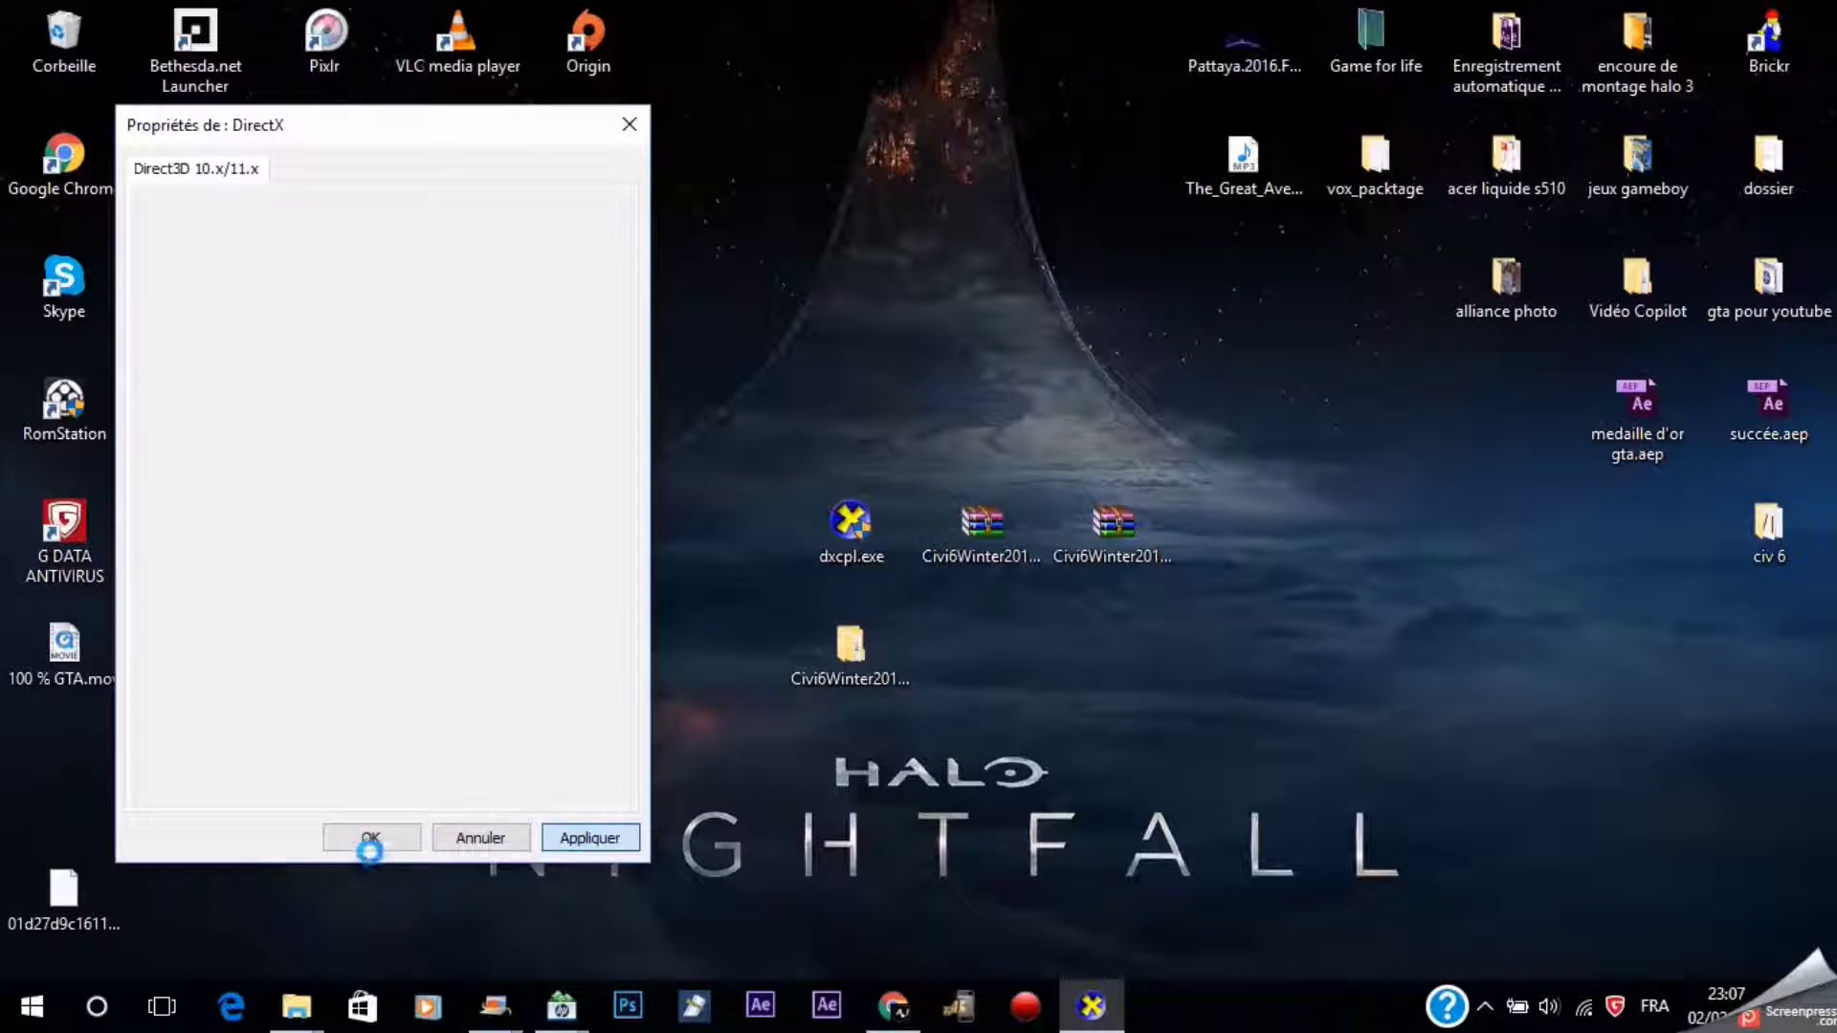
left_click(373, 840)
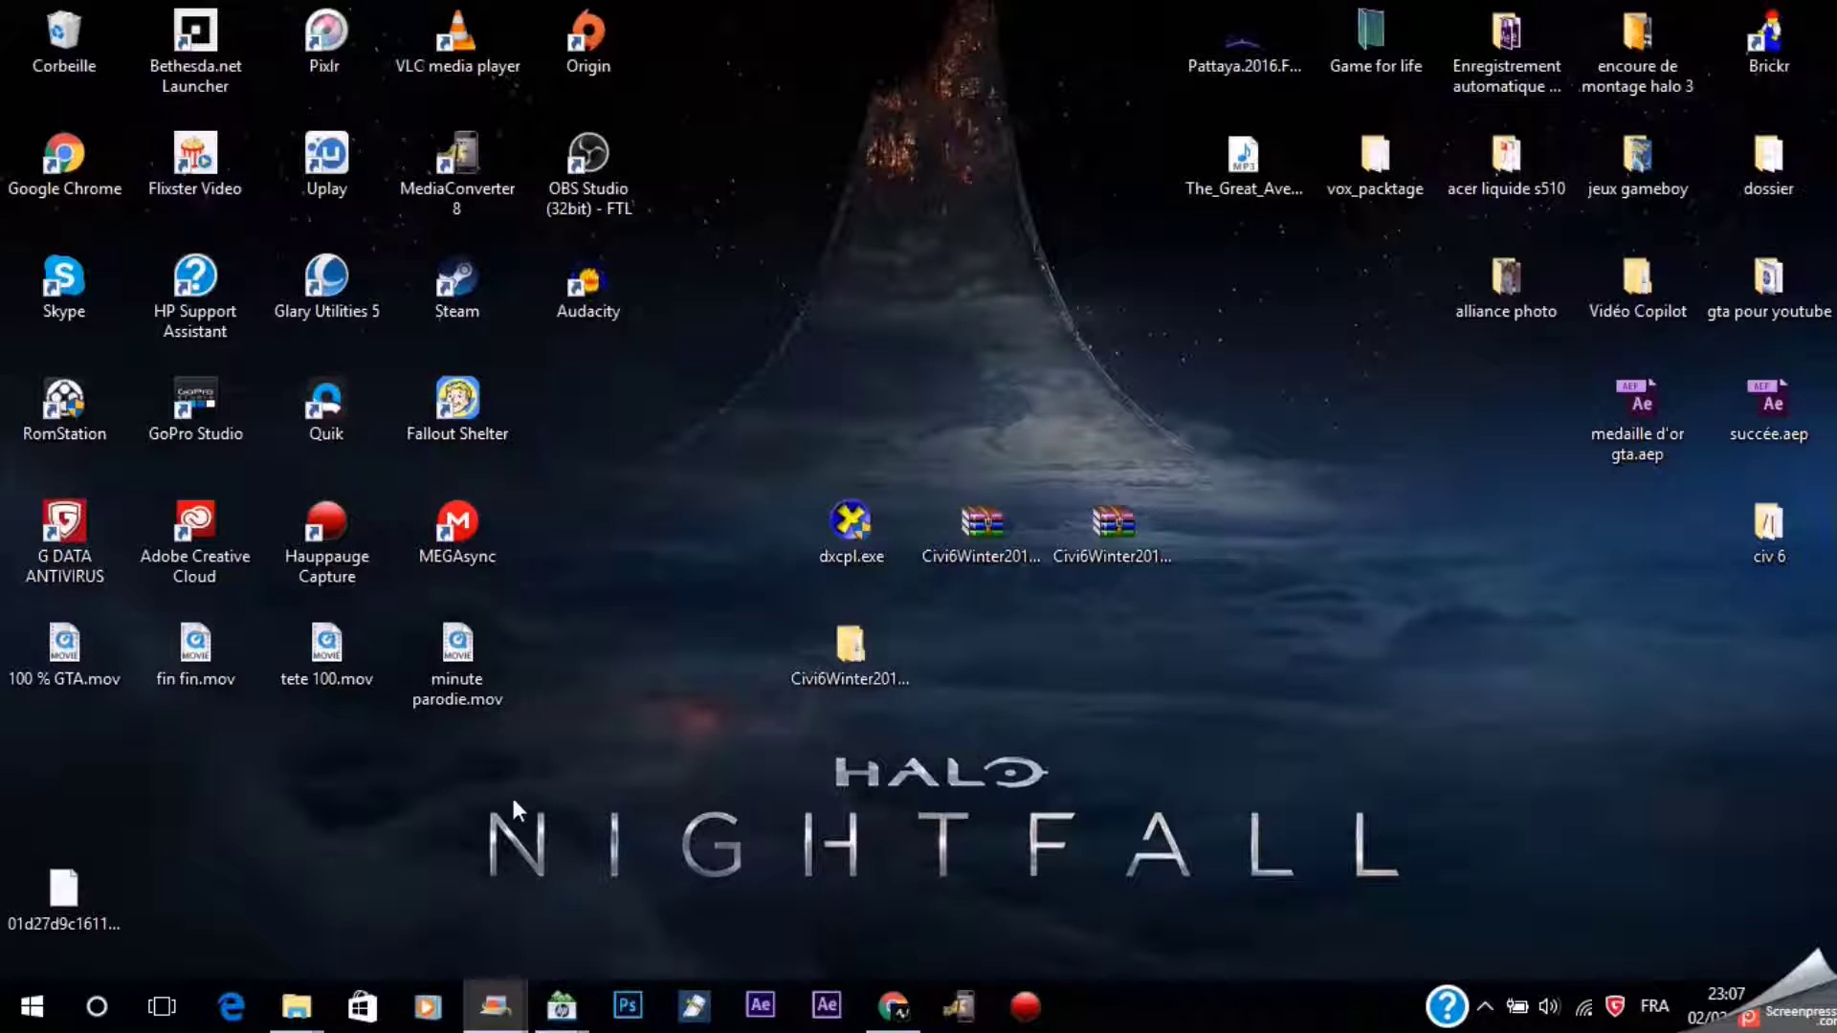
Bring back the installed game's Win64Steam folder window, move it slightly higher and select CivilizationVI.exe
mouse_move(296, 1007)
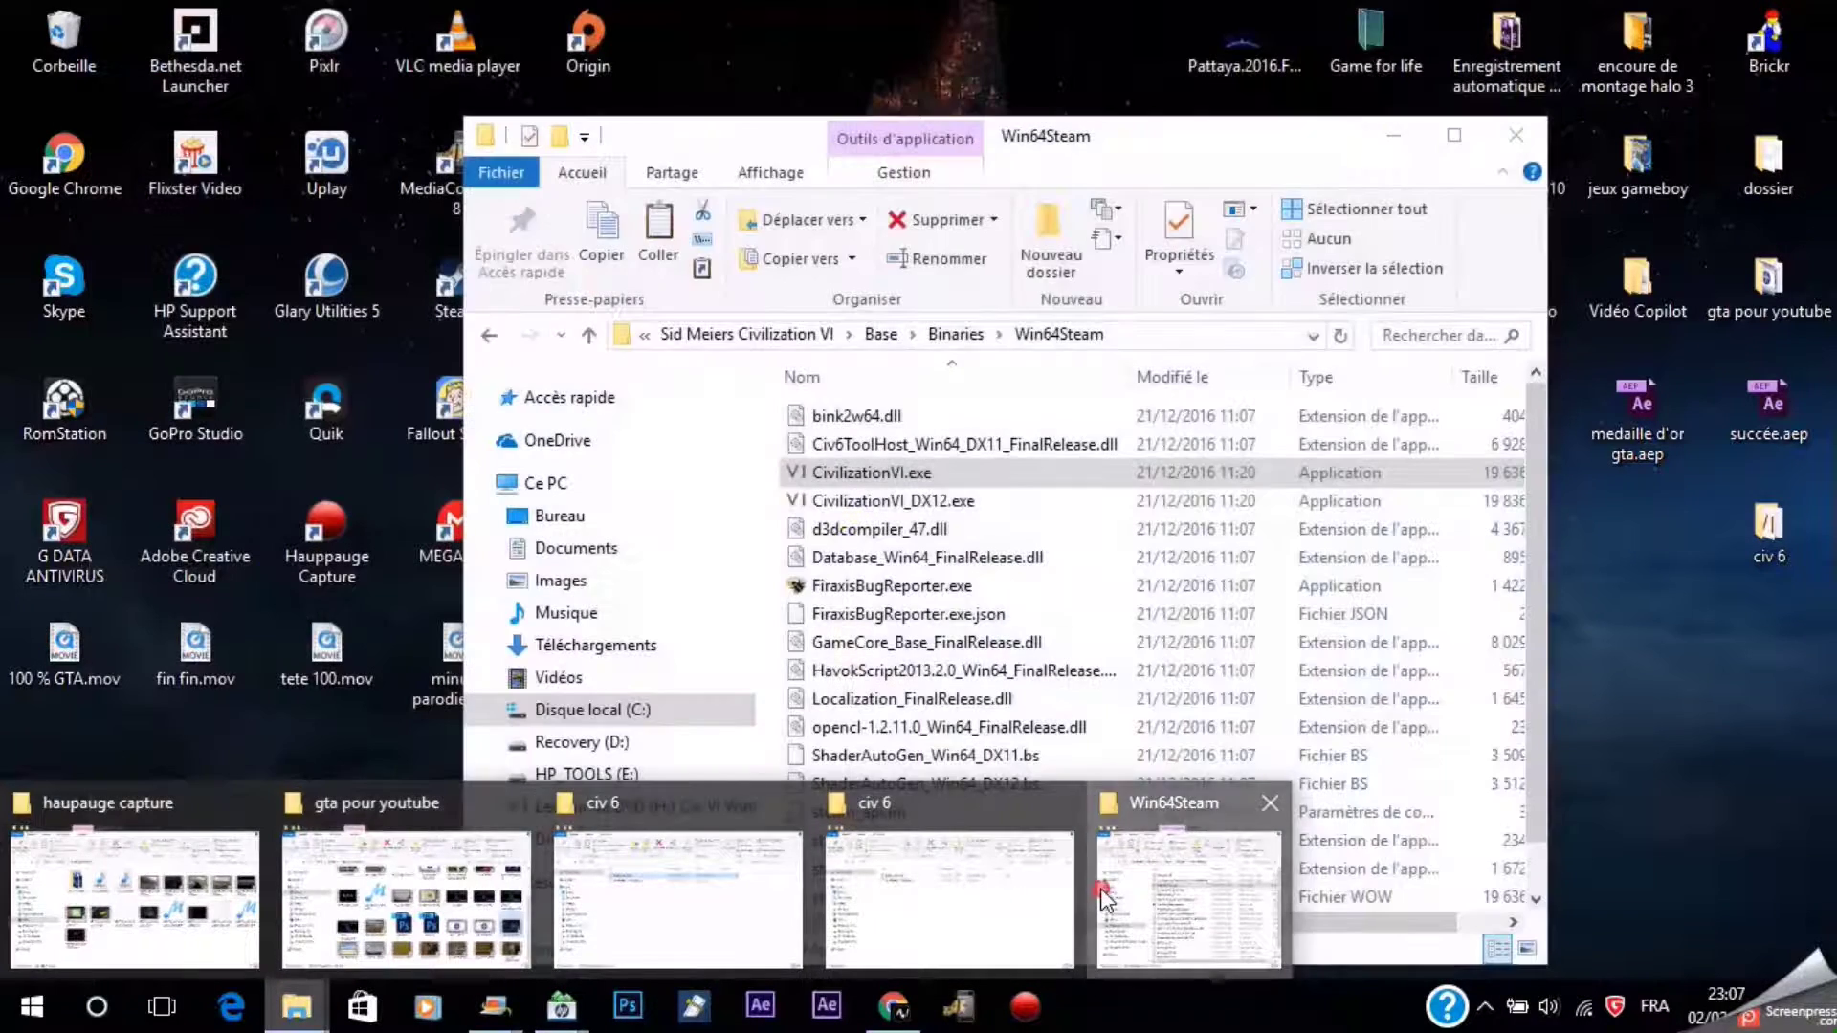
left_click(1100, 861)
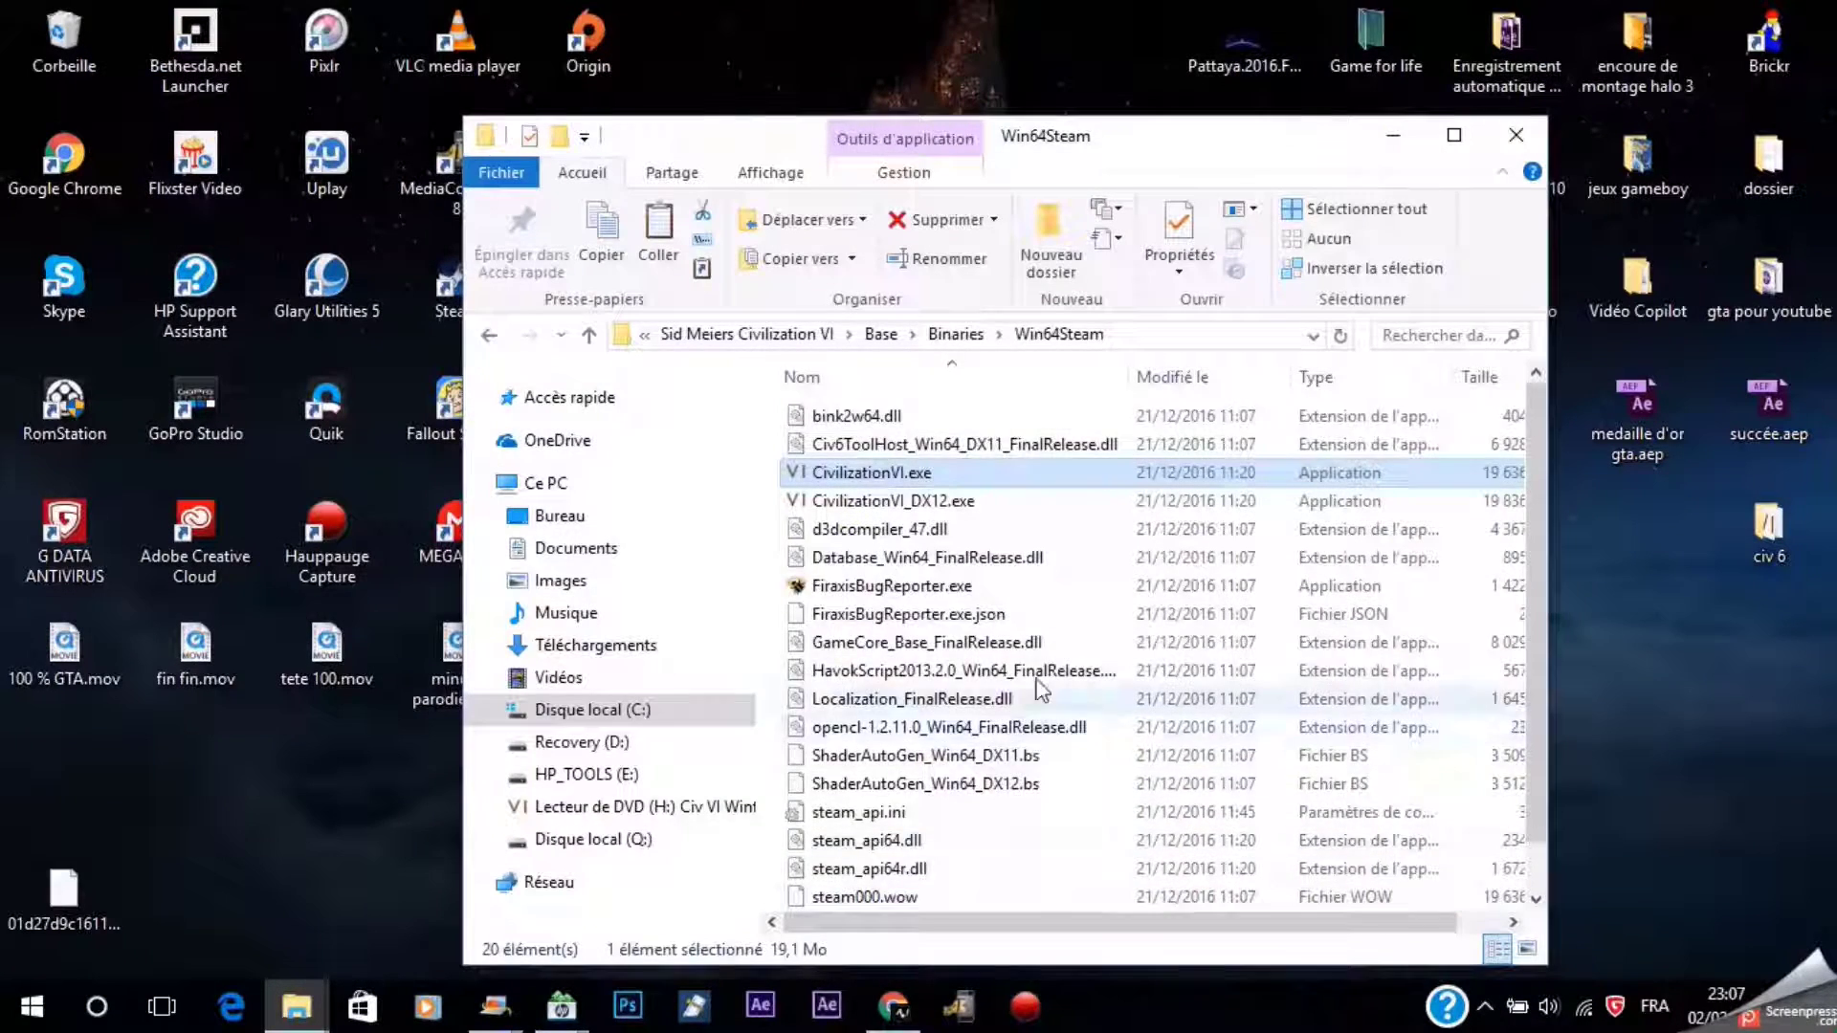
scroll(1037, 694, "down", 1)
left_click_drag(1168, 150, 1135, 99)
double_click(887, 363)
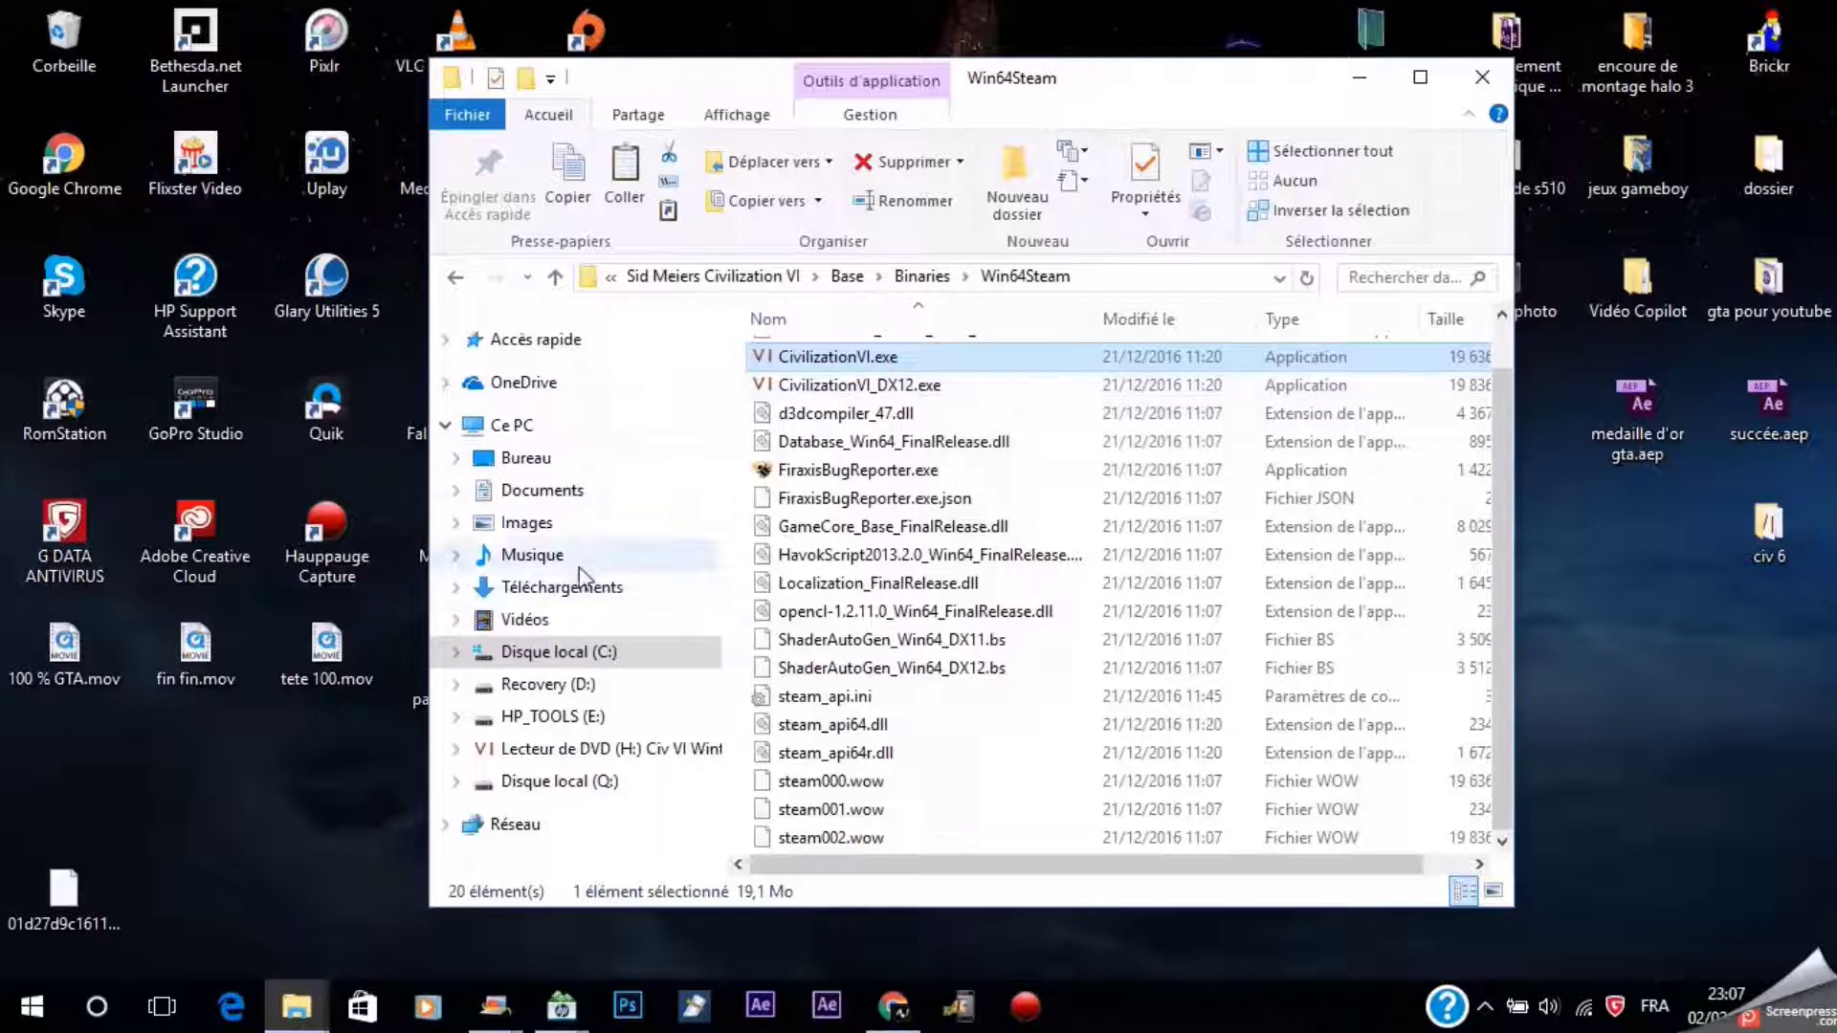
Go to Documents\My Games\Sid Meier's Civilization VI and open AppOptions.txt
left_click(553, 492)
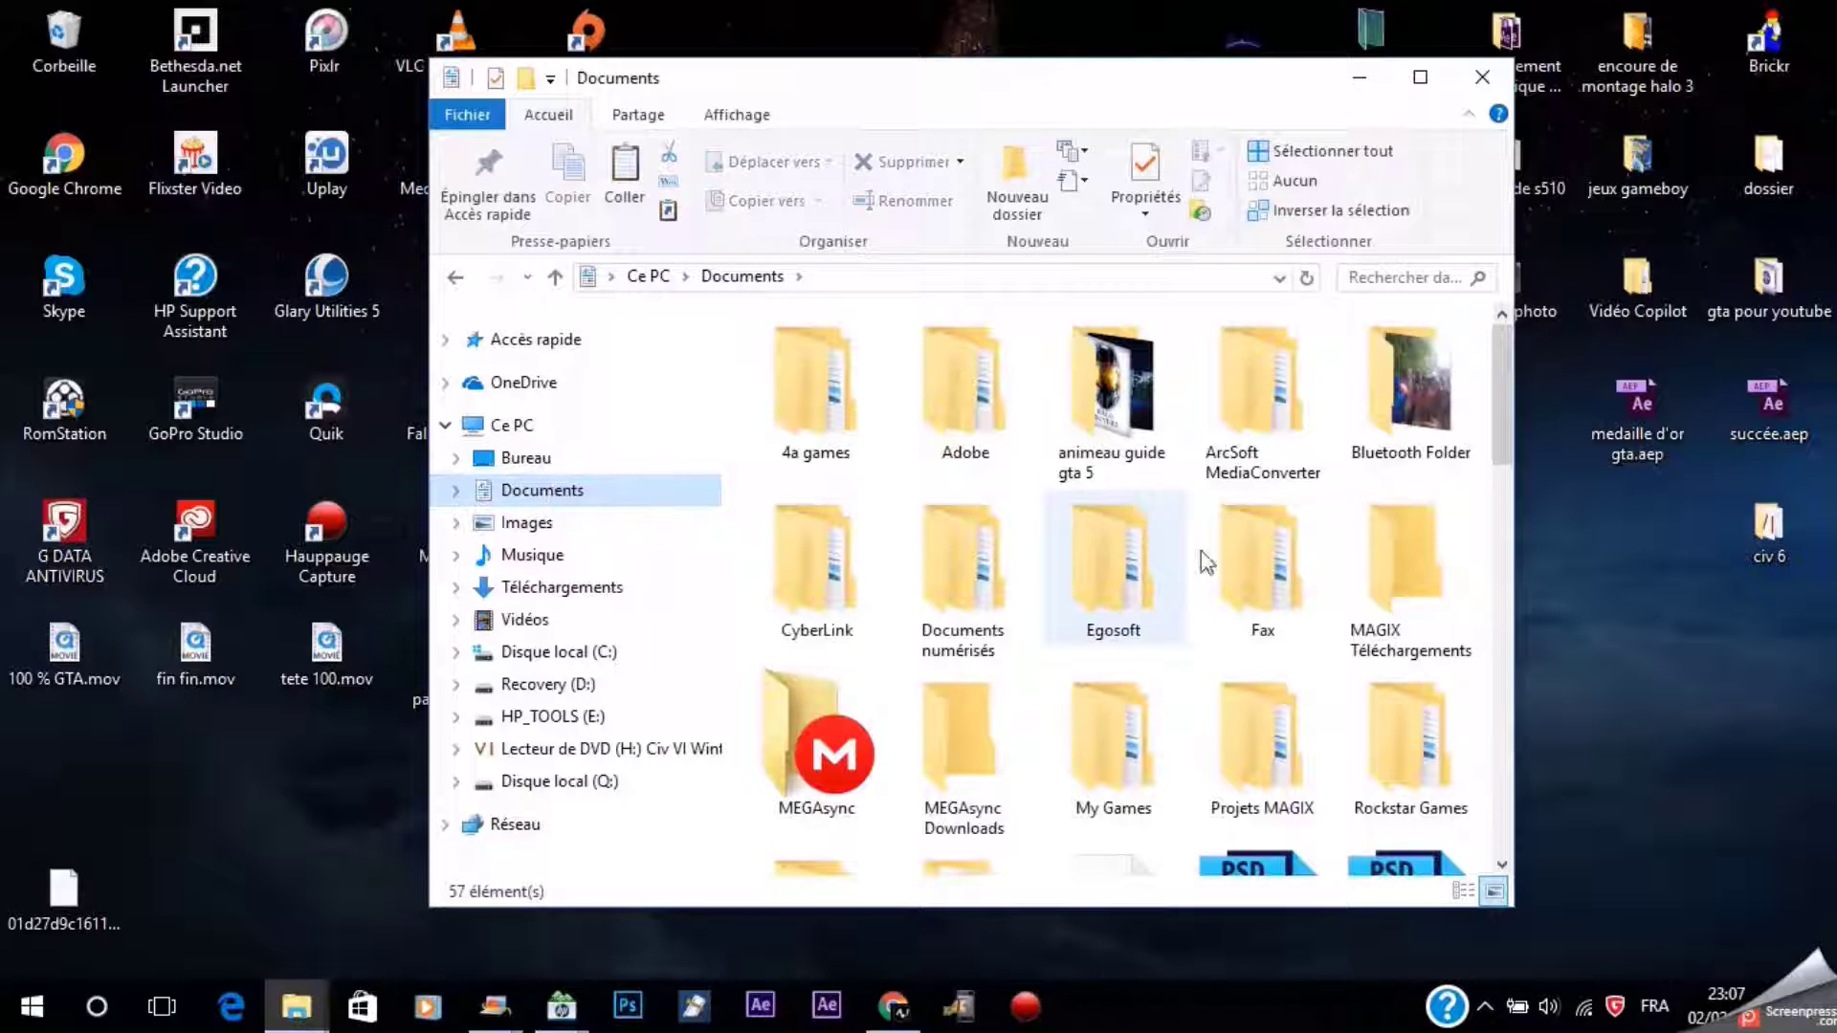
double_click(1129, 756)
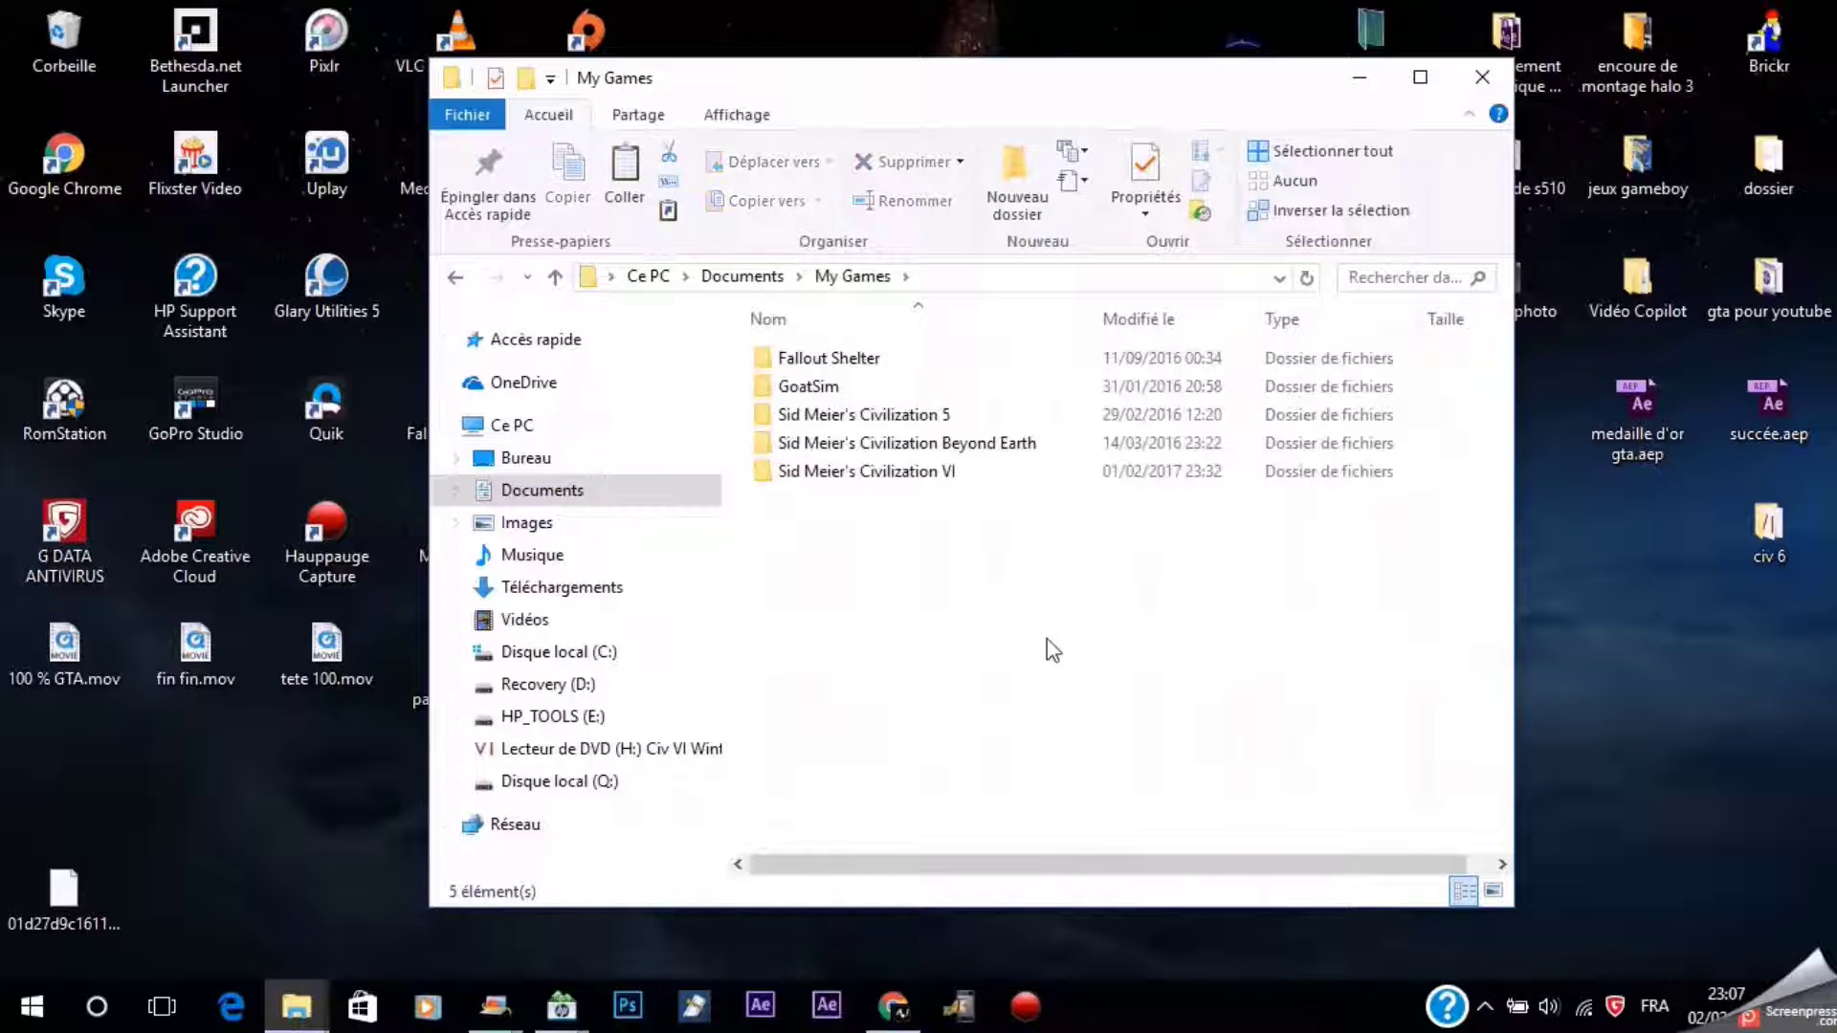
left_click(882, 482)
double_click(882, 481)
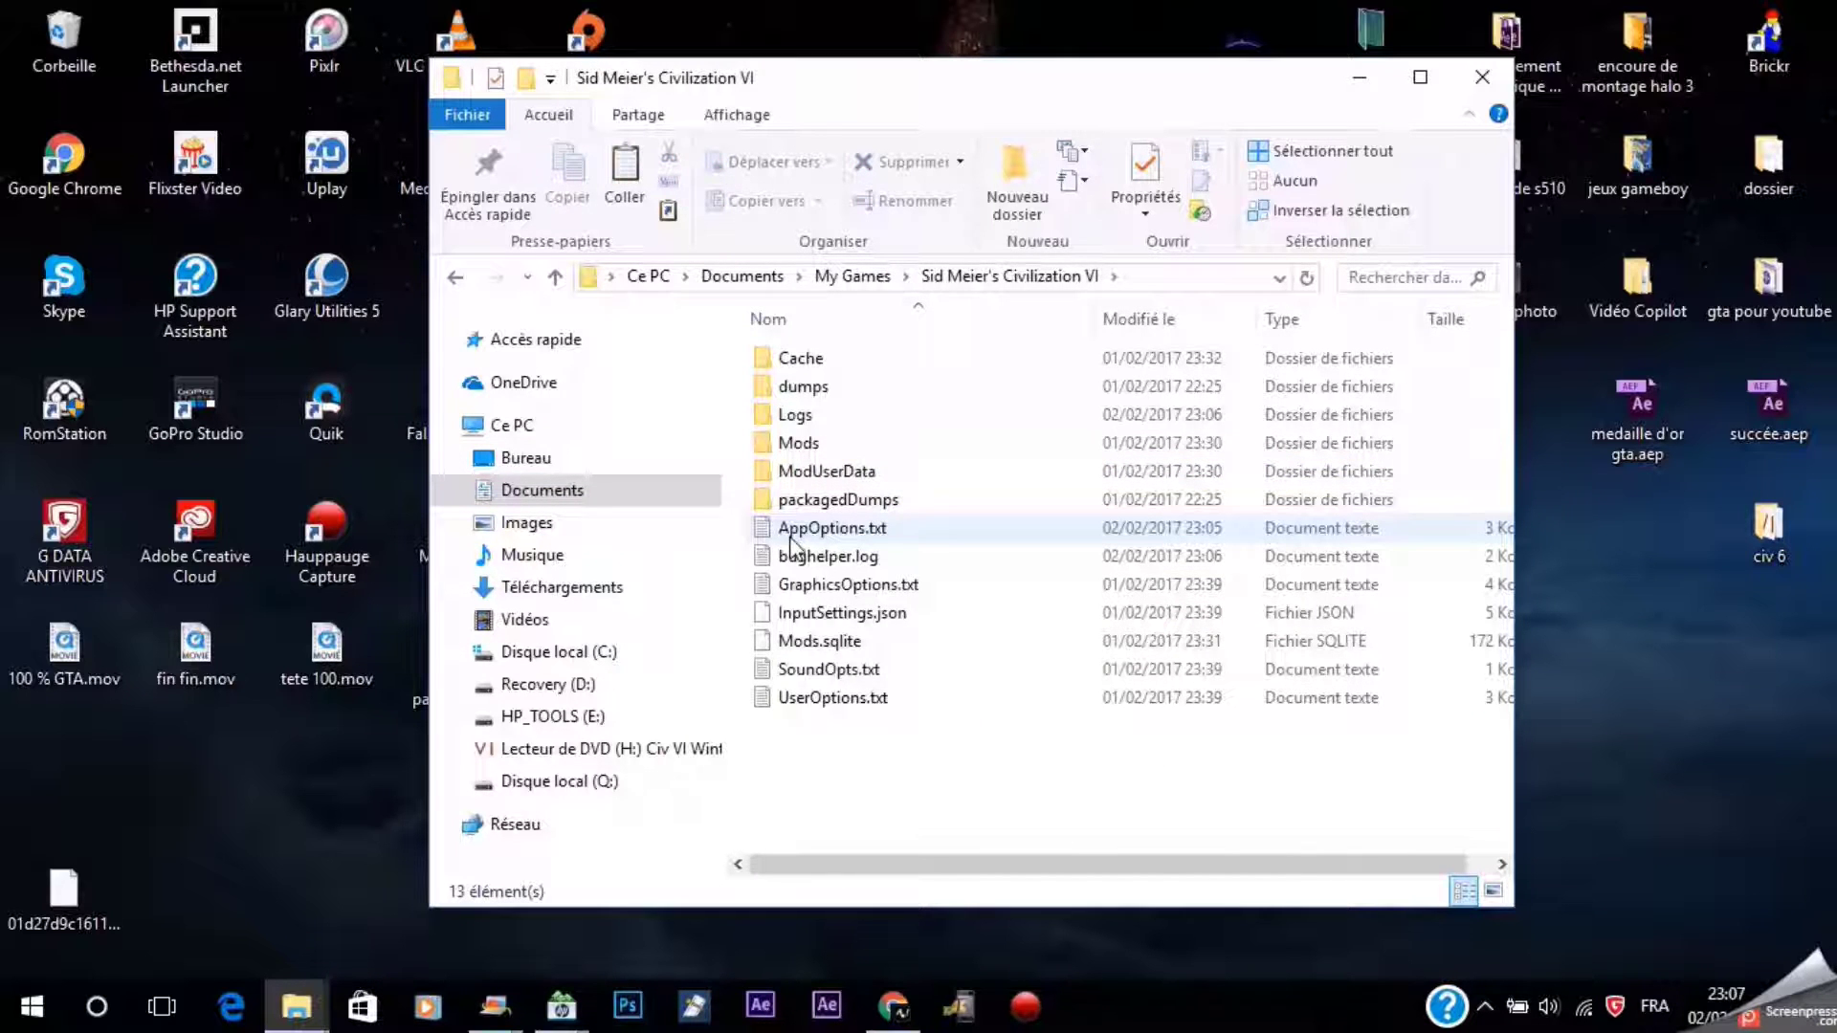
left_click(848, 532)
right_click(848, 532)
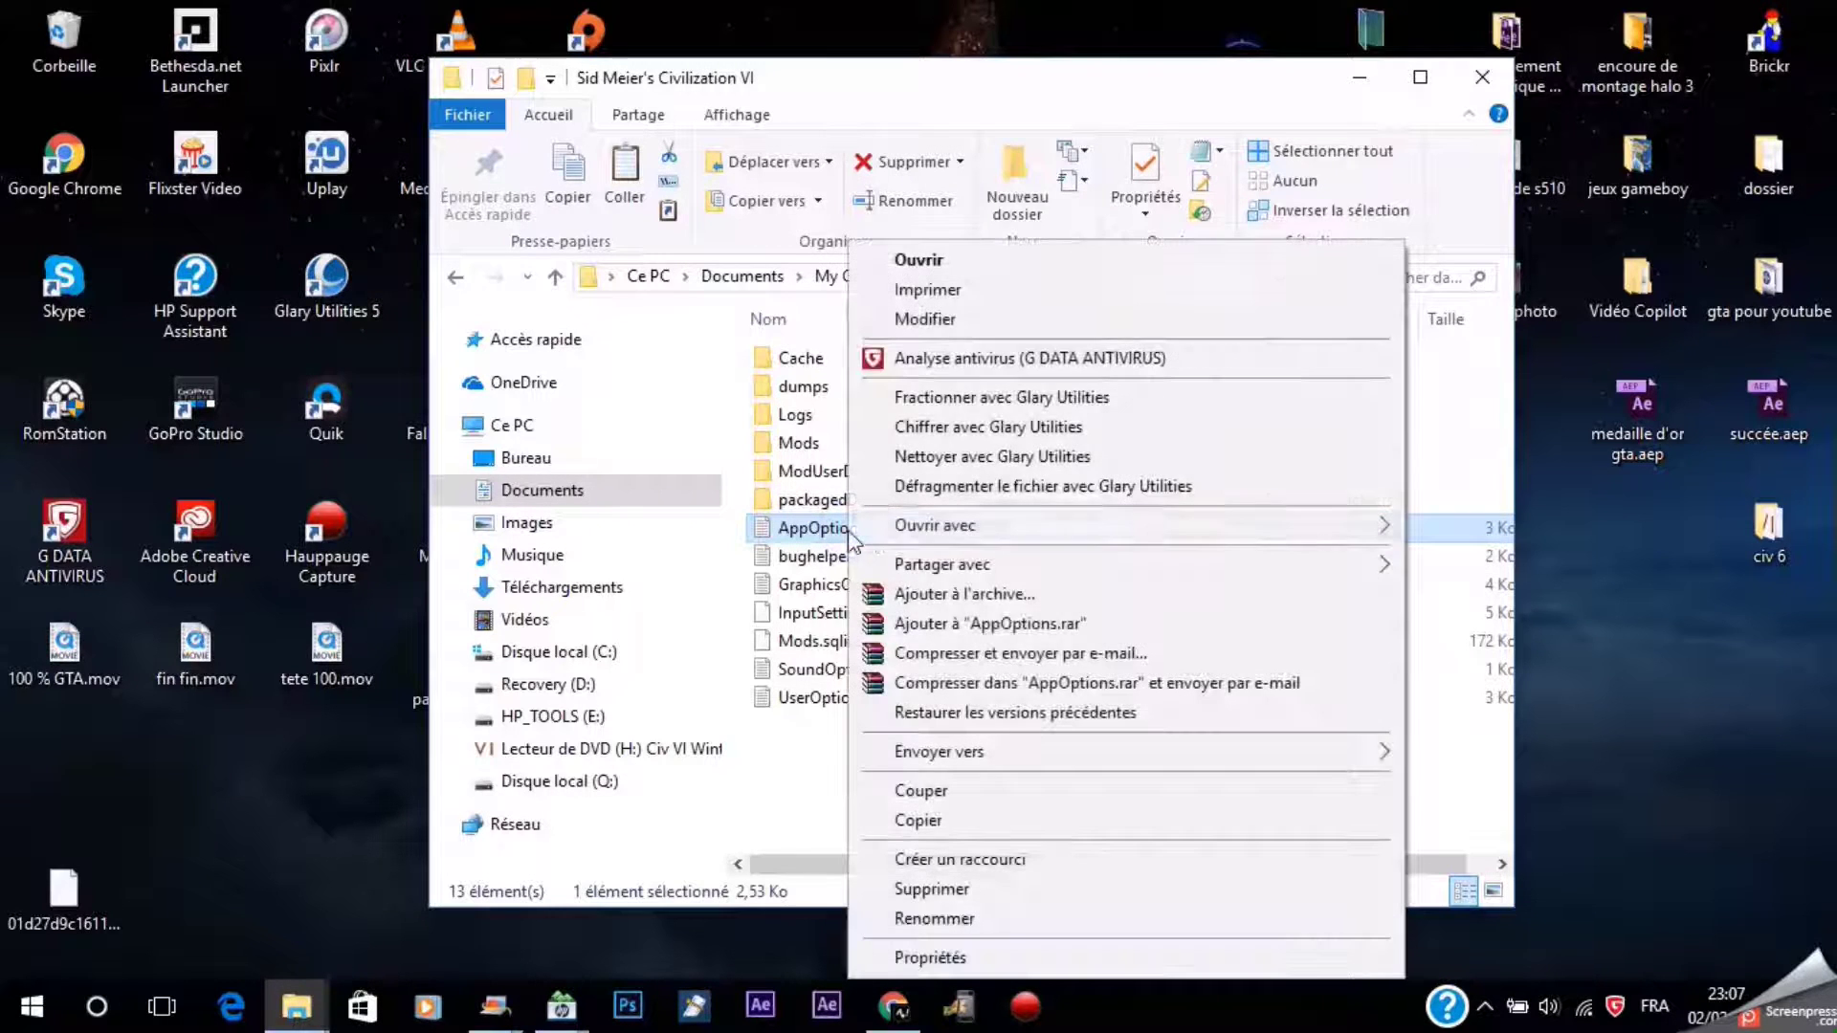
left_click(1684, 713)
left_click(823, 521)
double_click(823, 525)
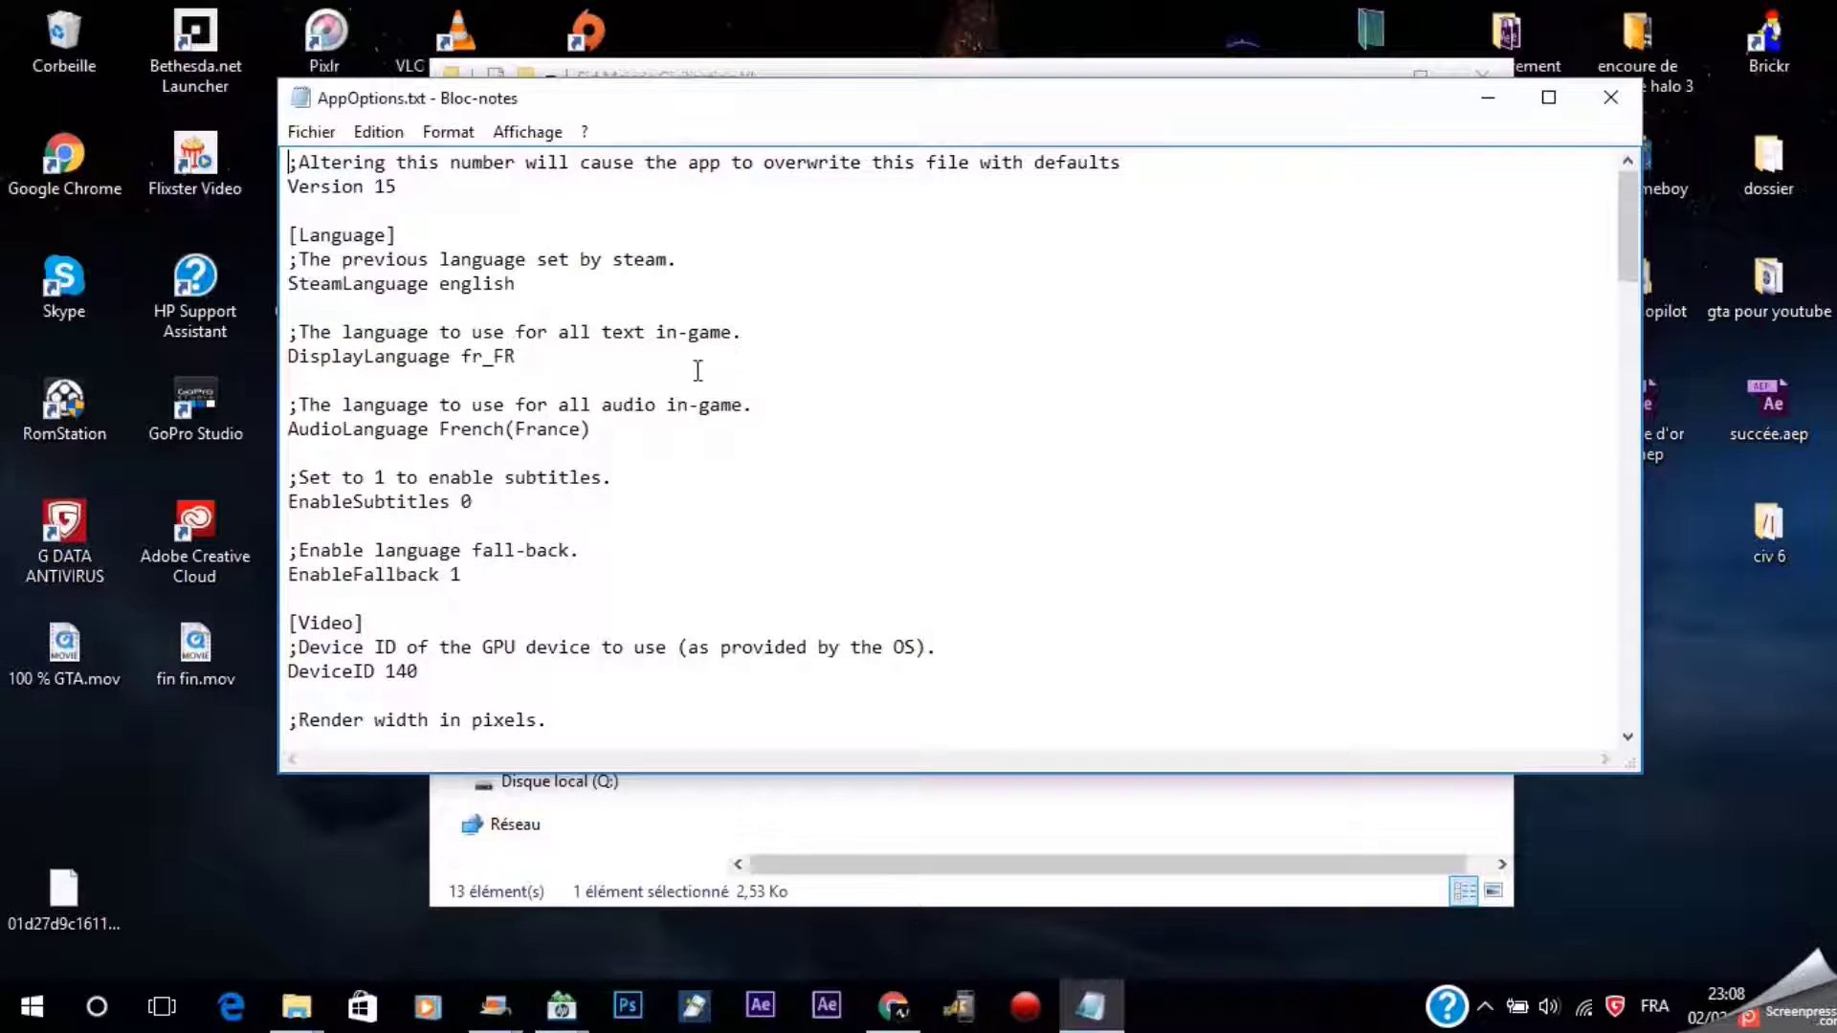
Set FullScreen to 0 in the Video section of AppOptions.txt so the game runs windowed
scroll(694, 383, "down", 4)
scroll(536, 651, "up", 4)
scroll(400, 724, "down", 2)
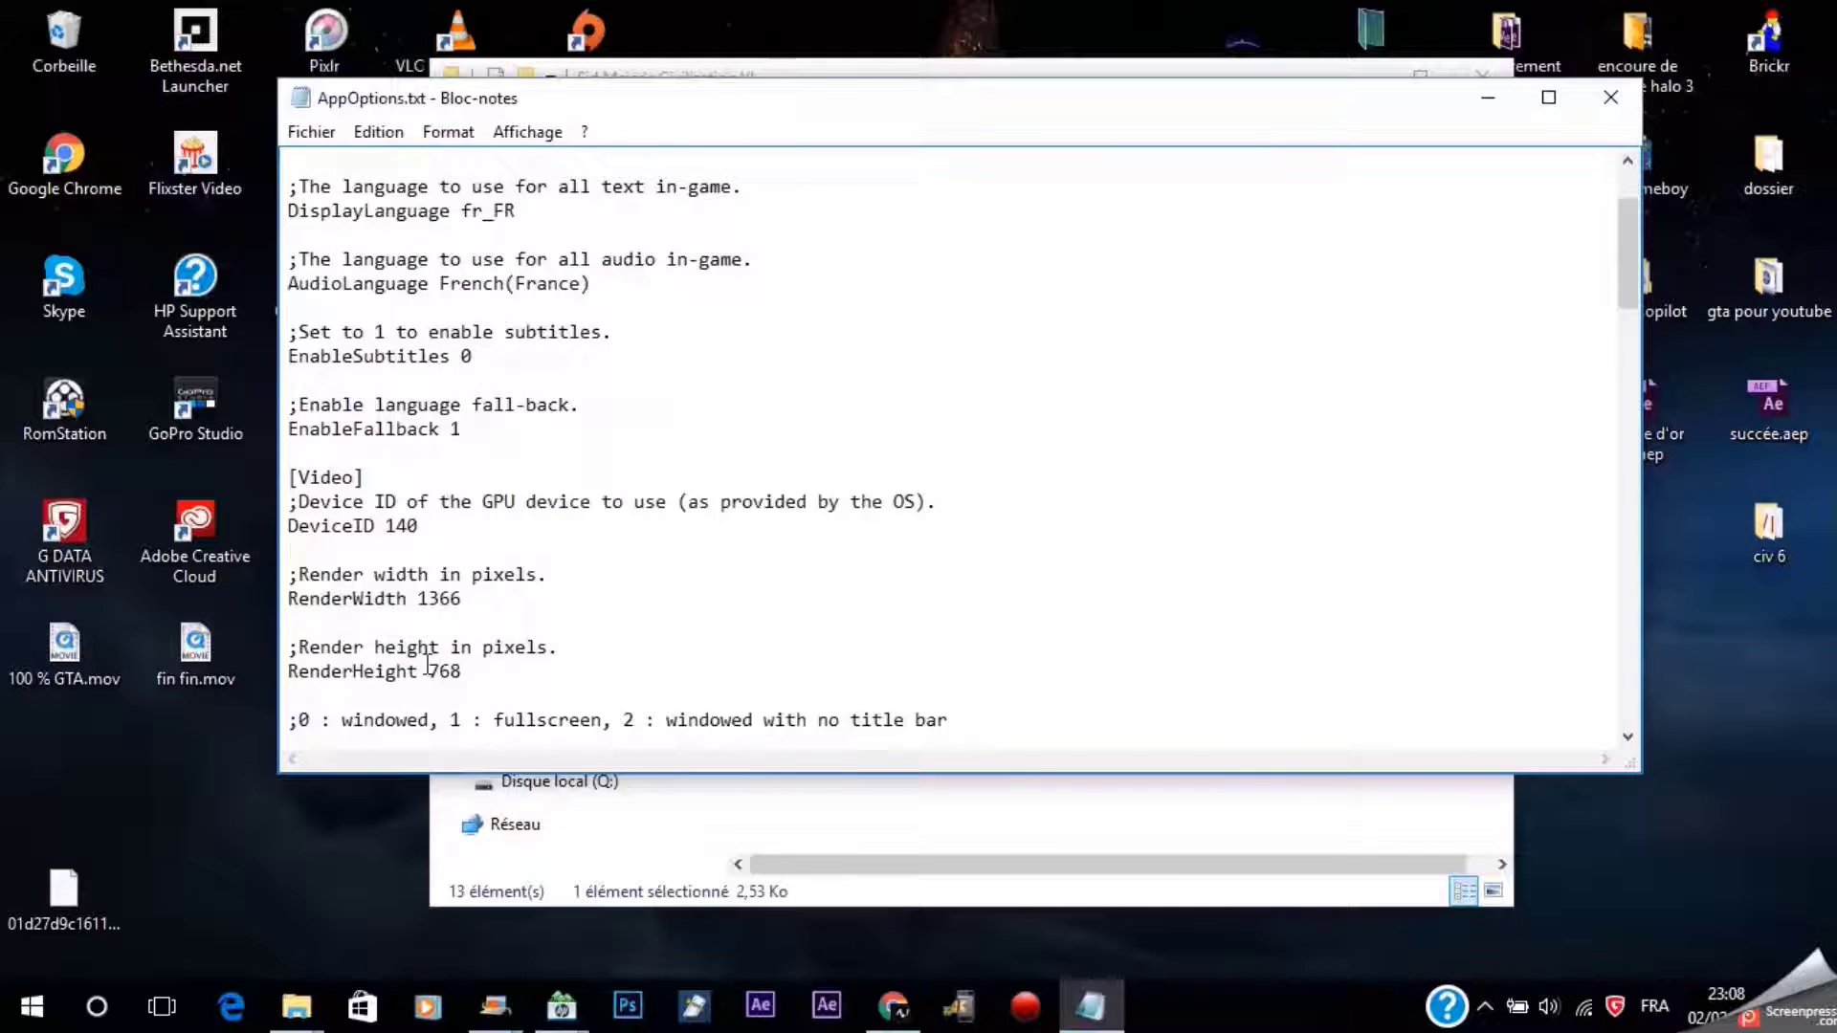
scroll(430, 661, "down", 2)
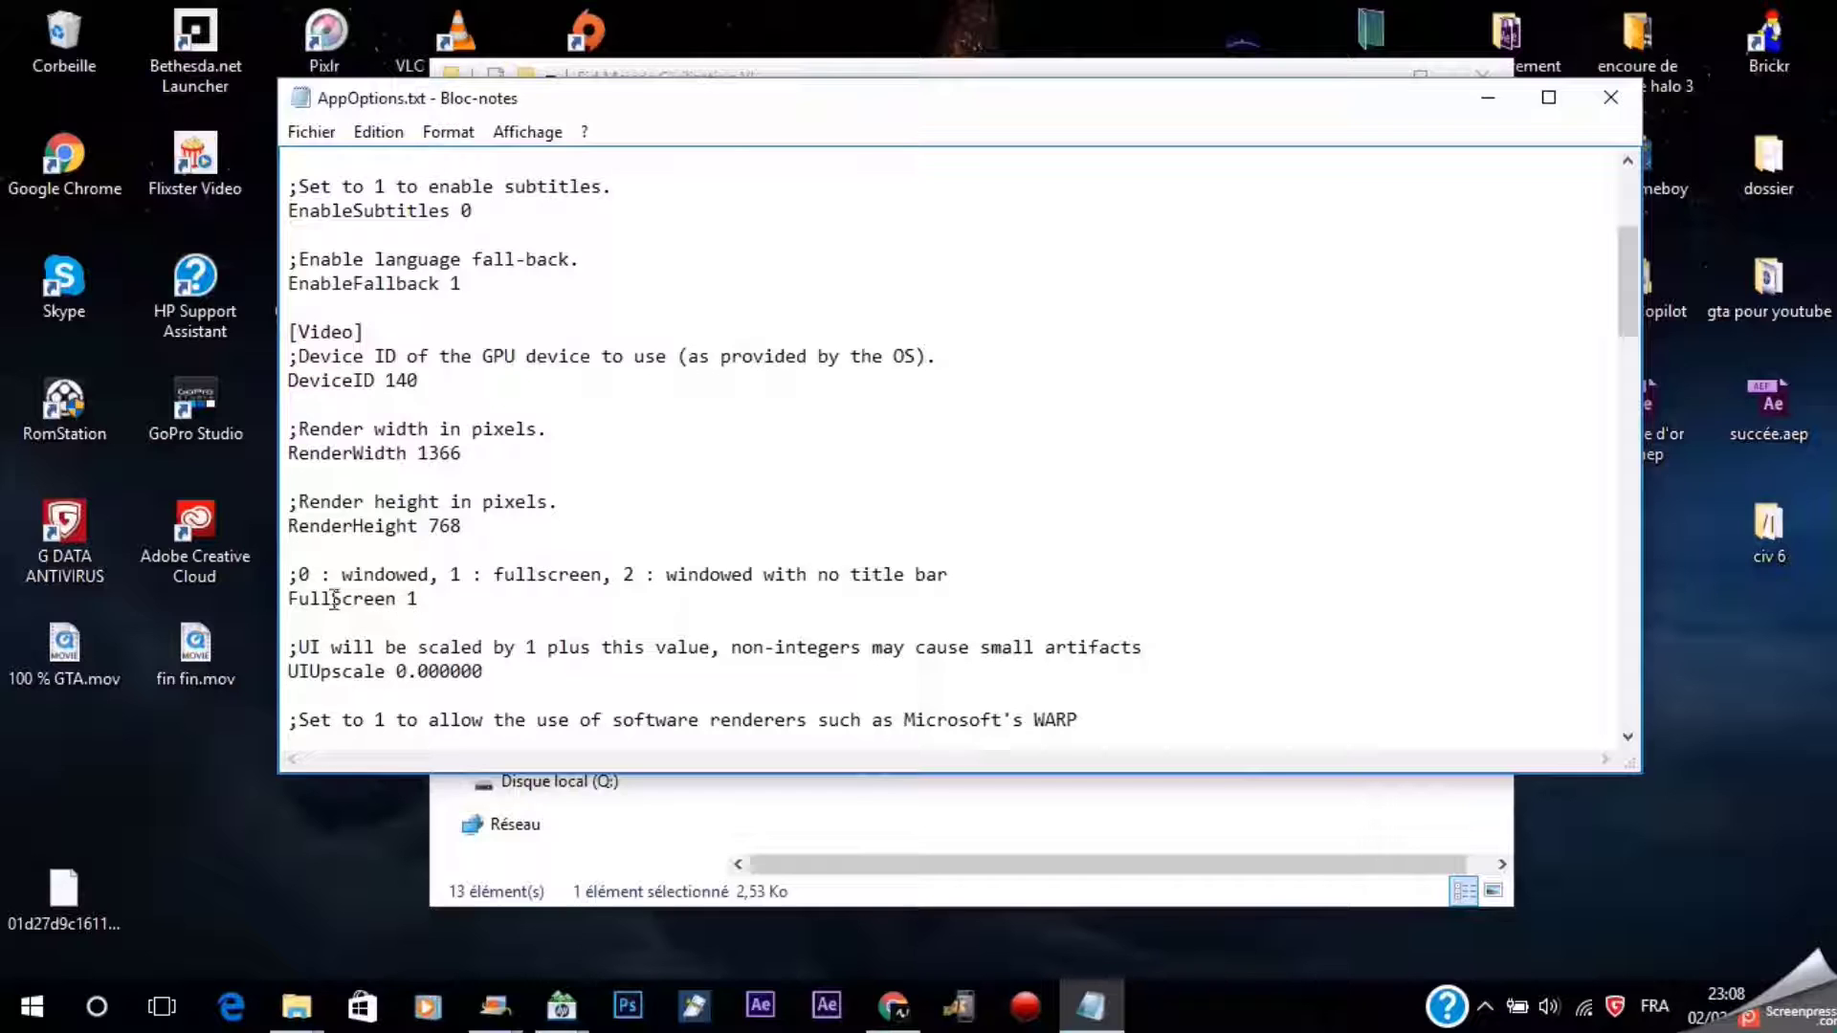
left_click(426, 598)
type("0")
Set AllowSWRenderer to 1 in AppOptions.txt to allow software renderers such as Microsoft's WARP
scroll(596, 594, "down", 1)
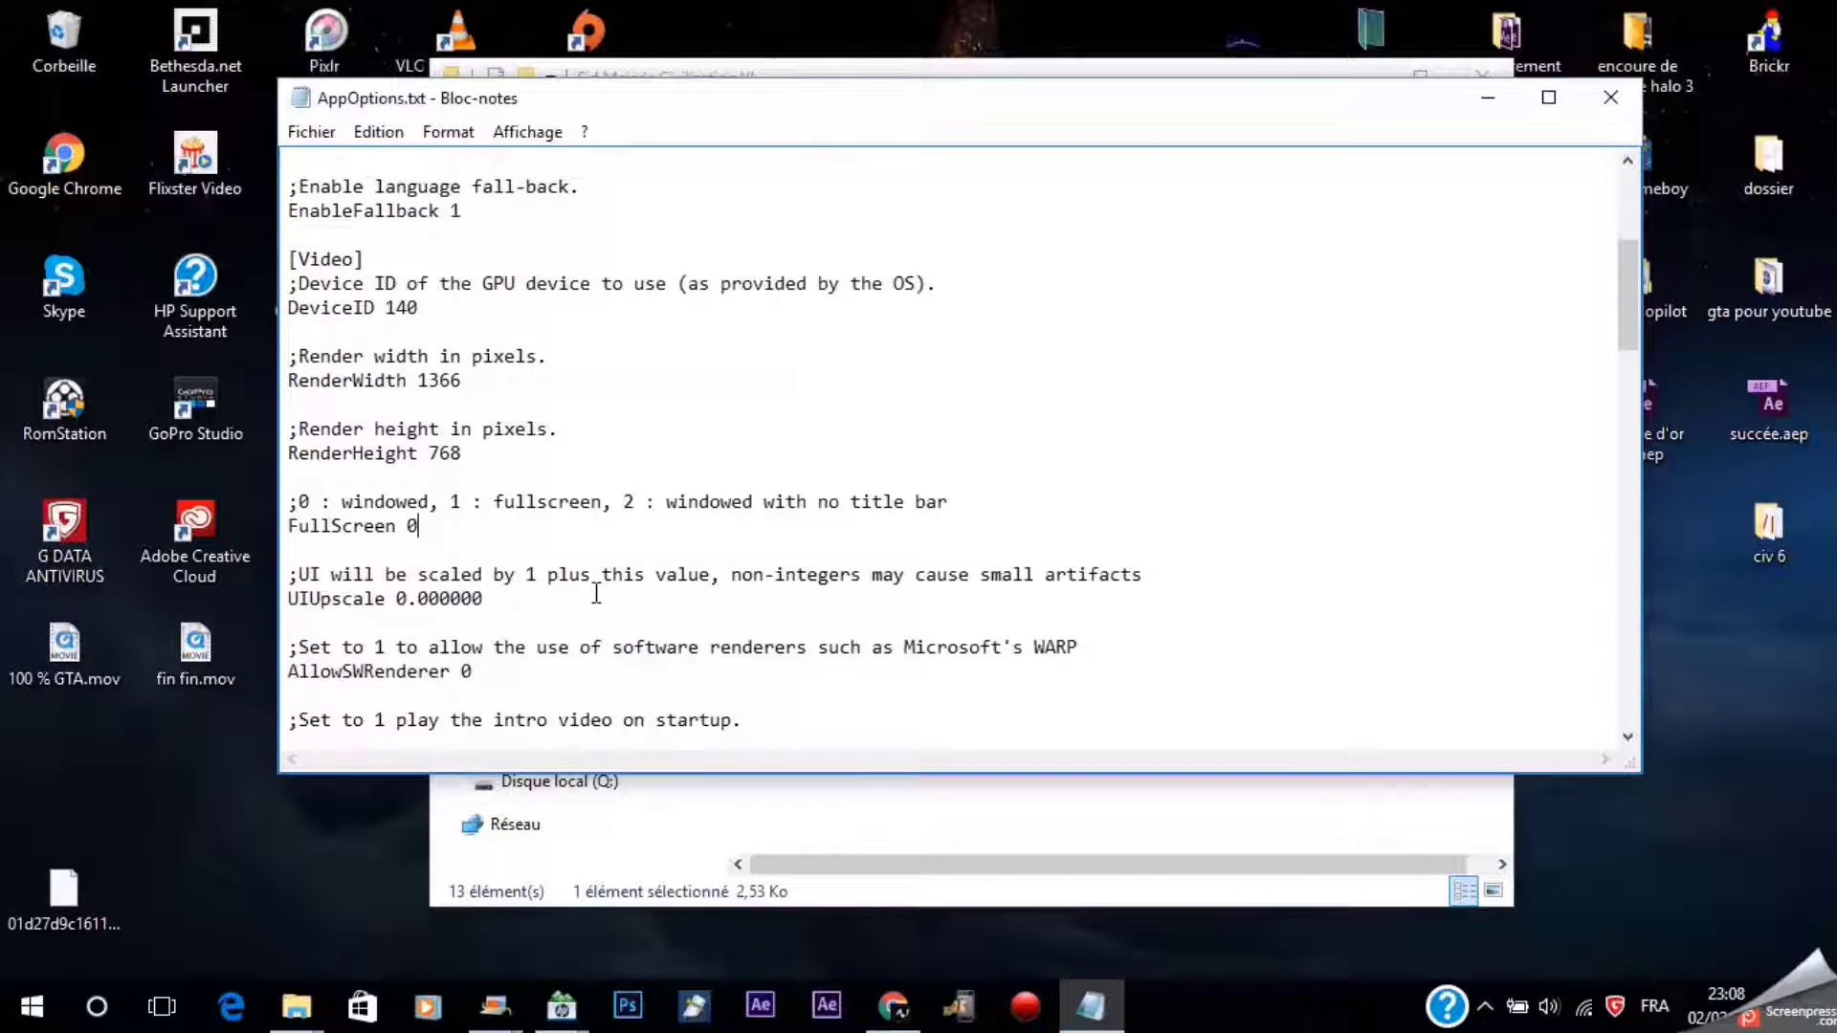
left_click_drag(1043, 647, 1081, 647)
double_click(1048, 648)
left_click(474, 671)
key("BackSpace")
type("1")
Save the edited AppOptions.txt and close the text file
scroll(729, 655, "down", 1)
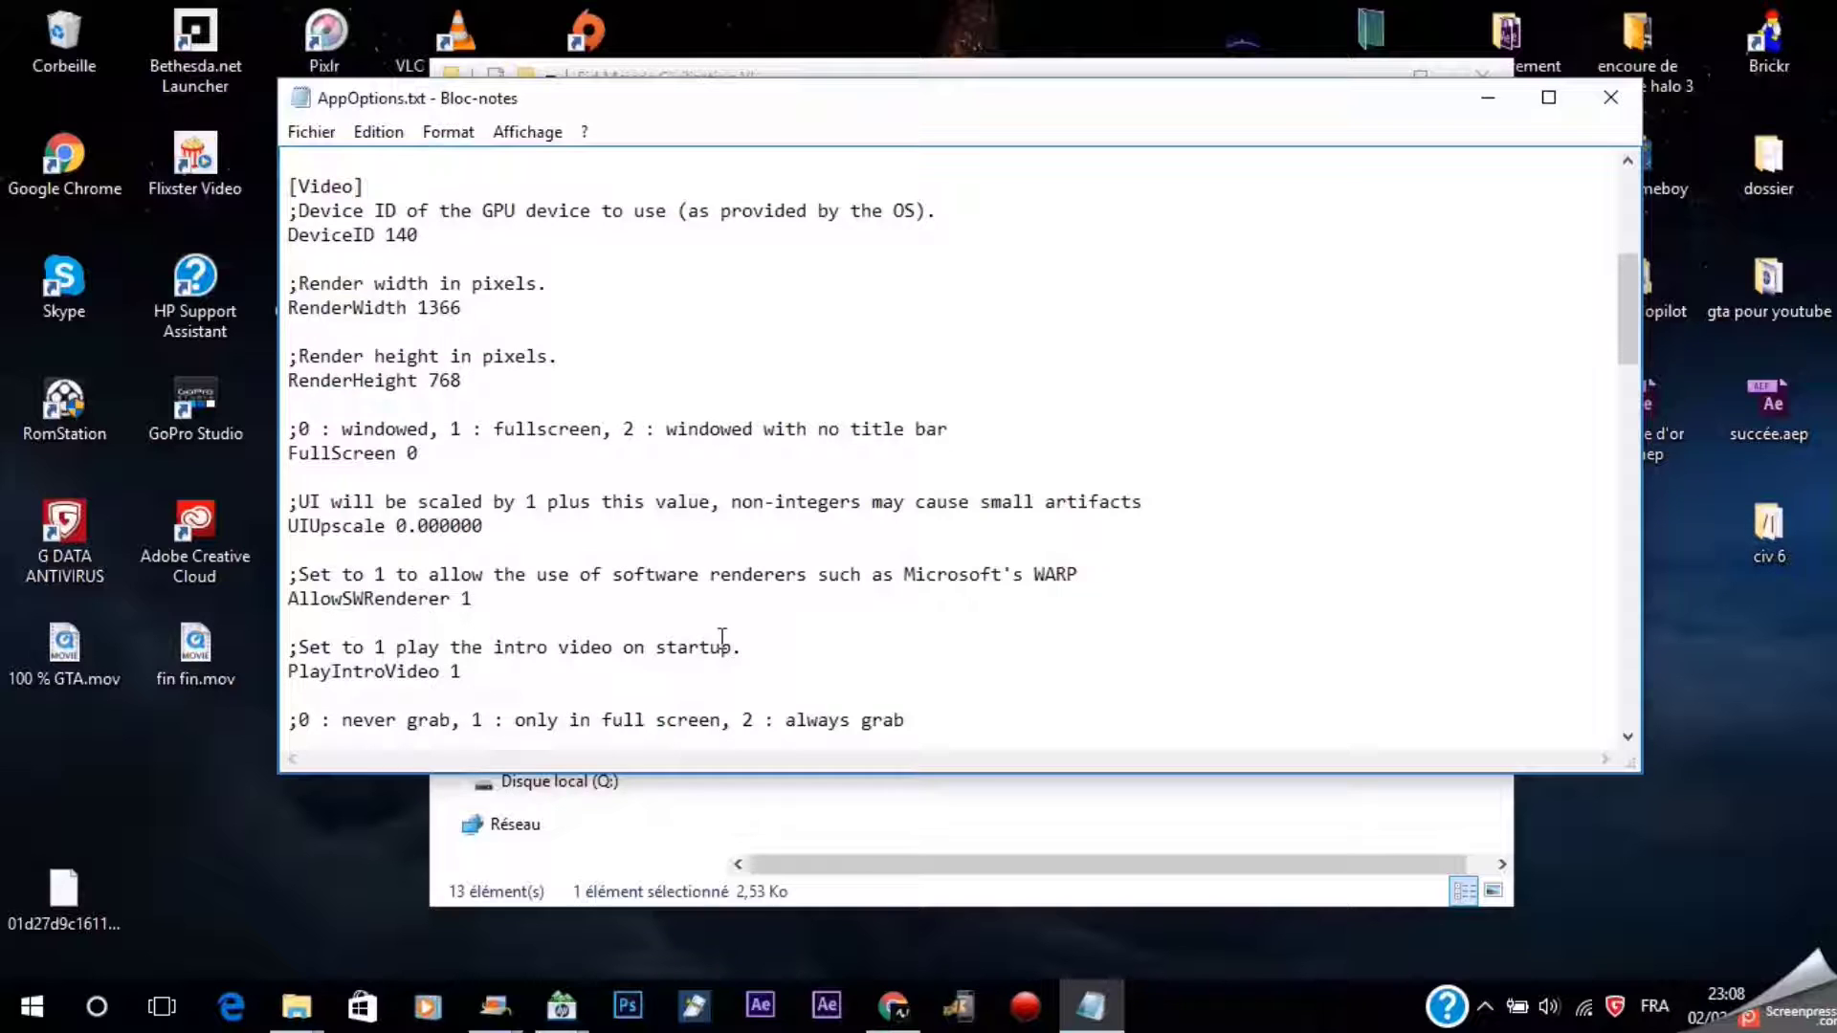
left_click(306, 131)
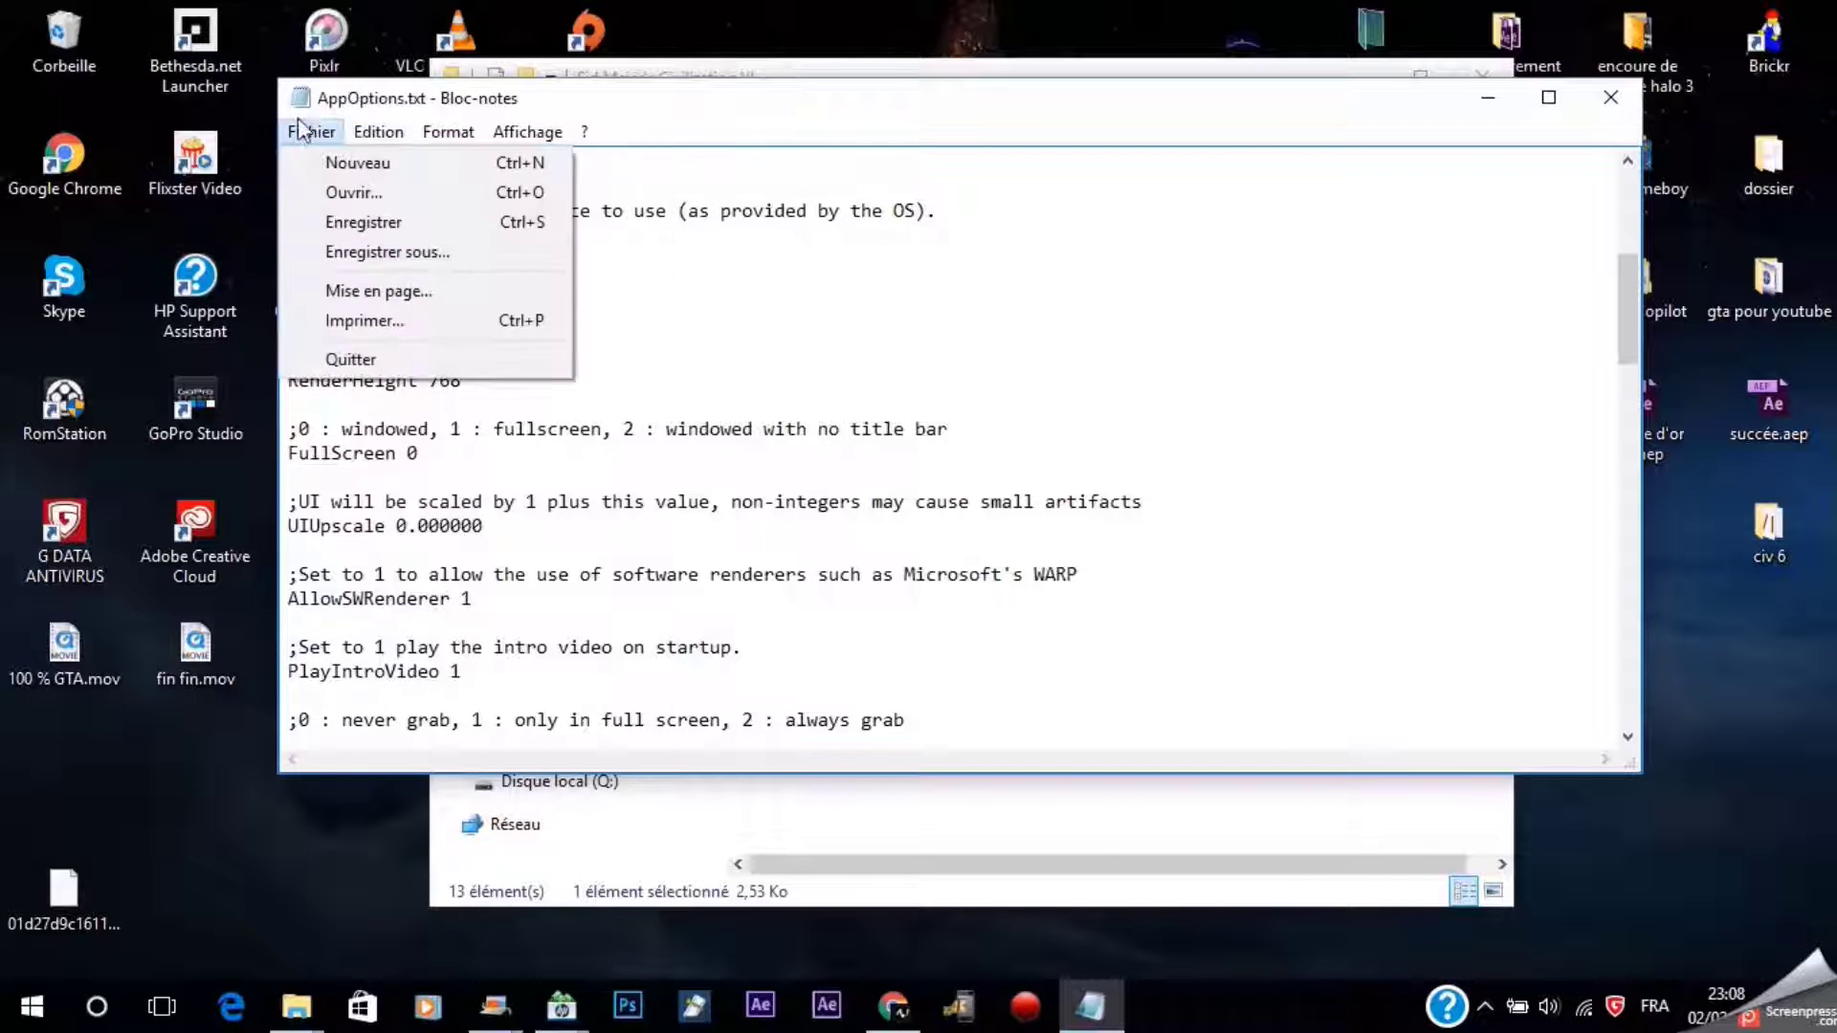
left_click(339, 223)
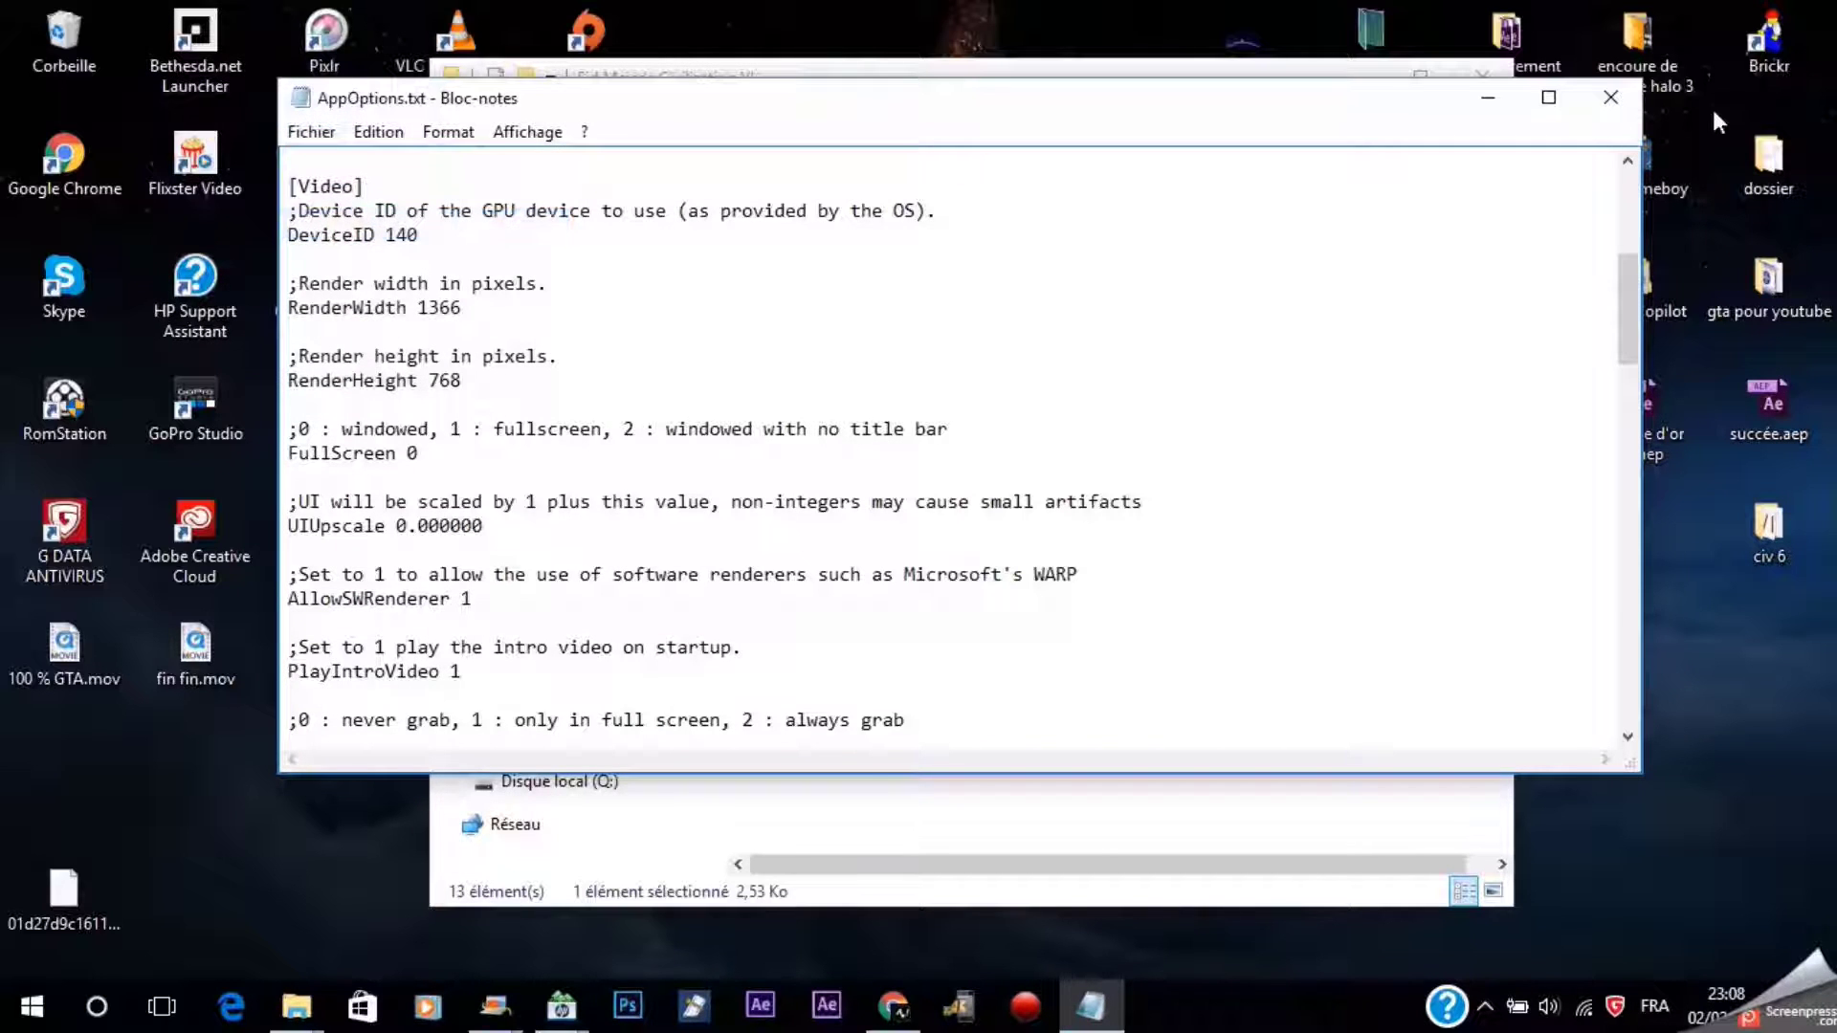
left_click(1610, 97)
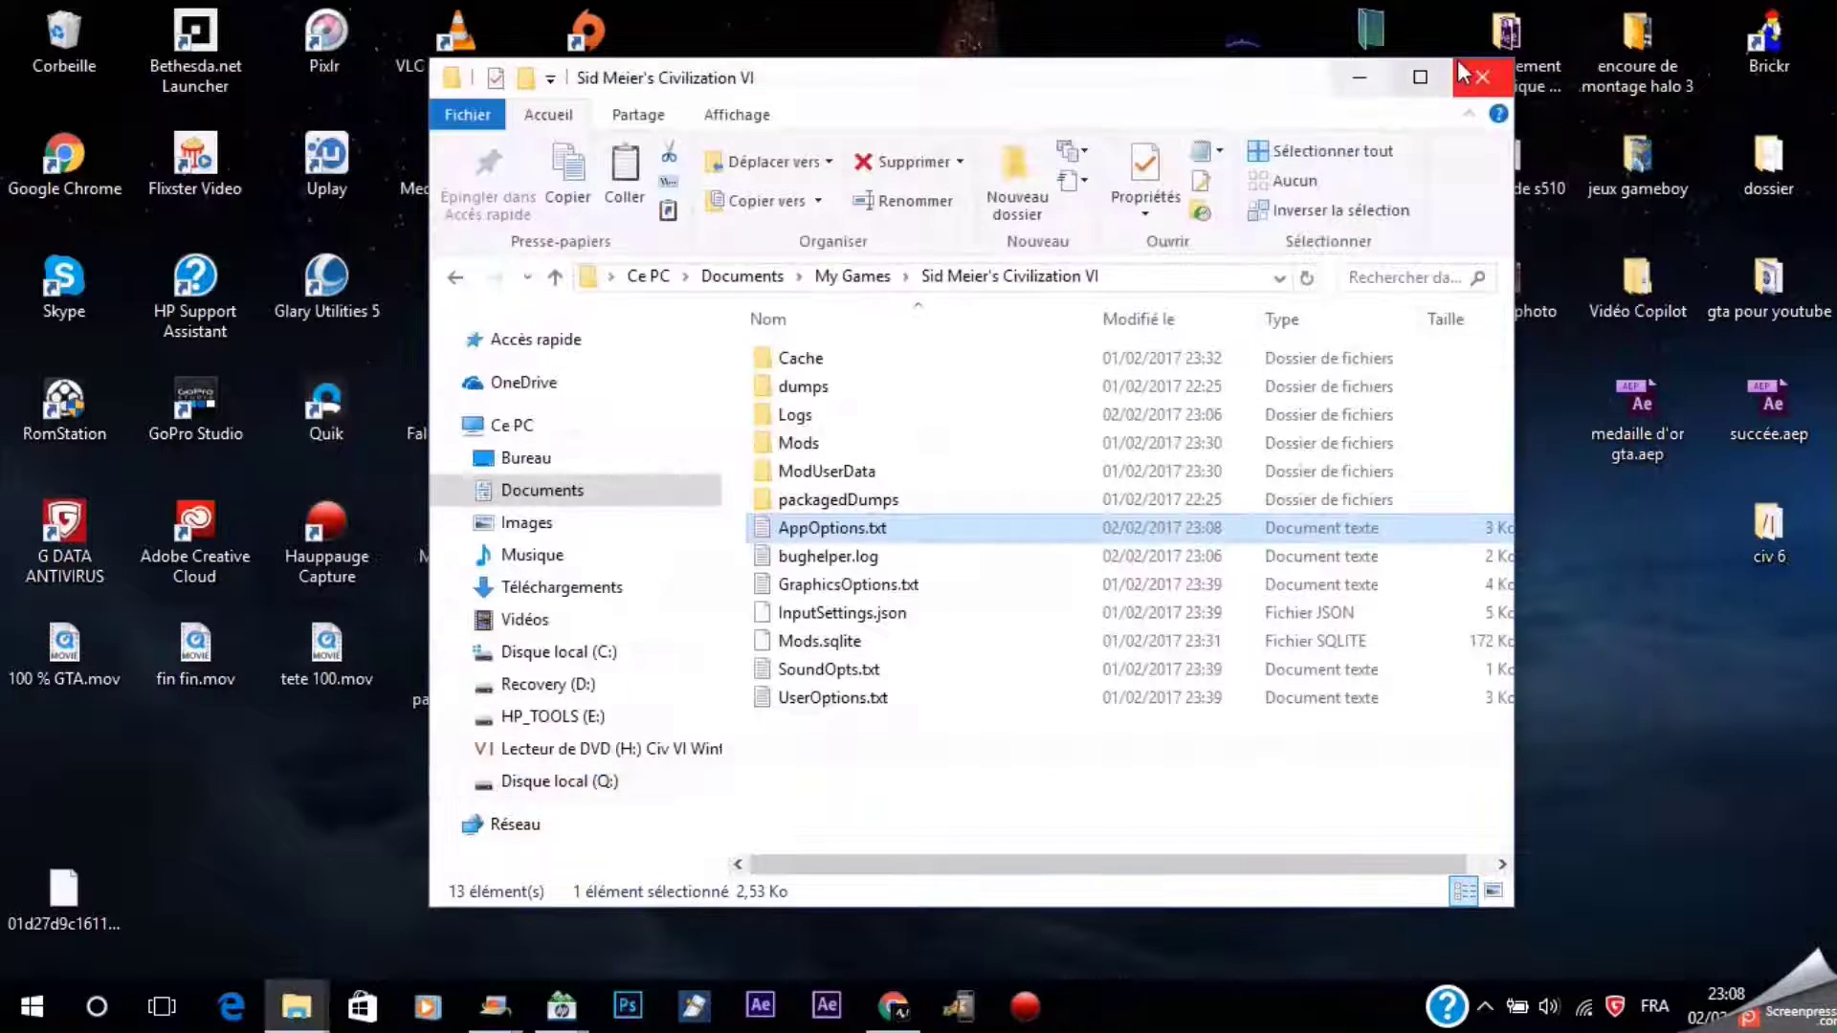
Close the game's documents folder and launch CivilizationVI.exe from the installed Win64Steam folder
left_click(1479, 77)
left_click(841, 455)
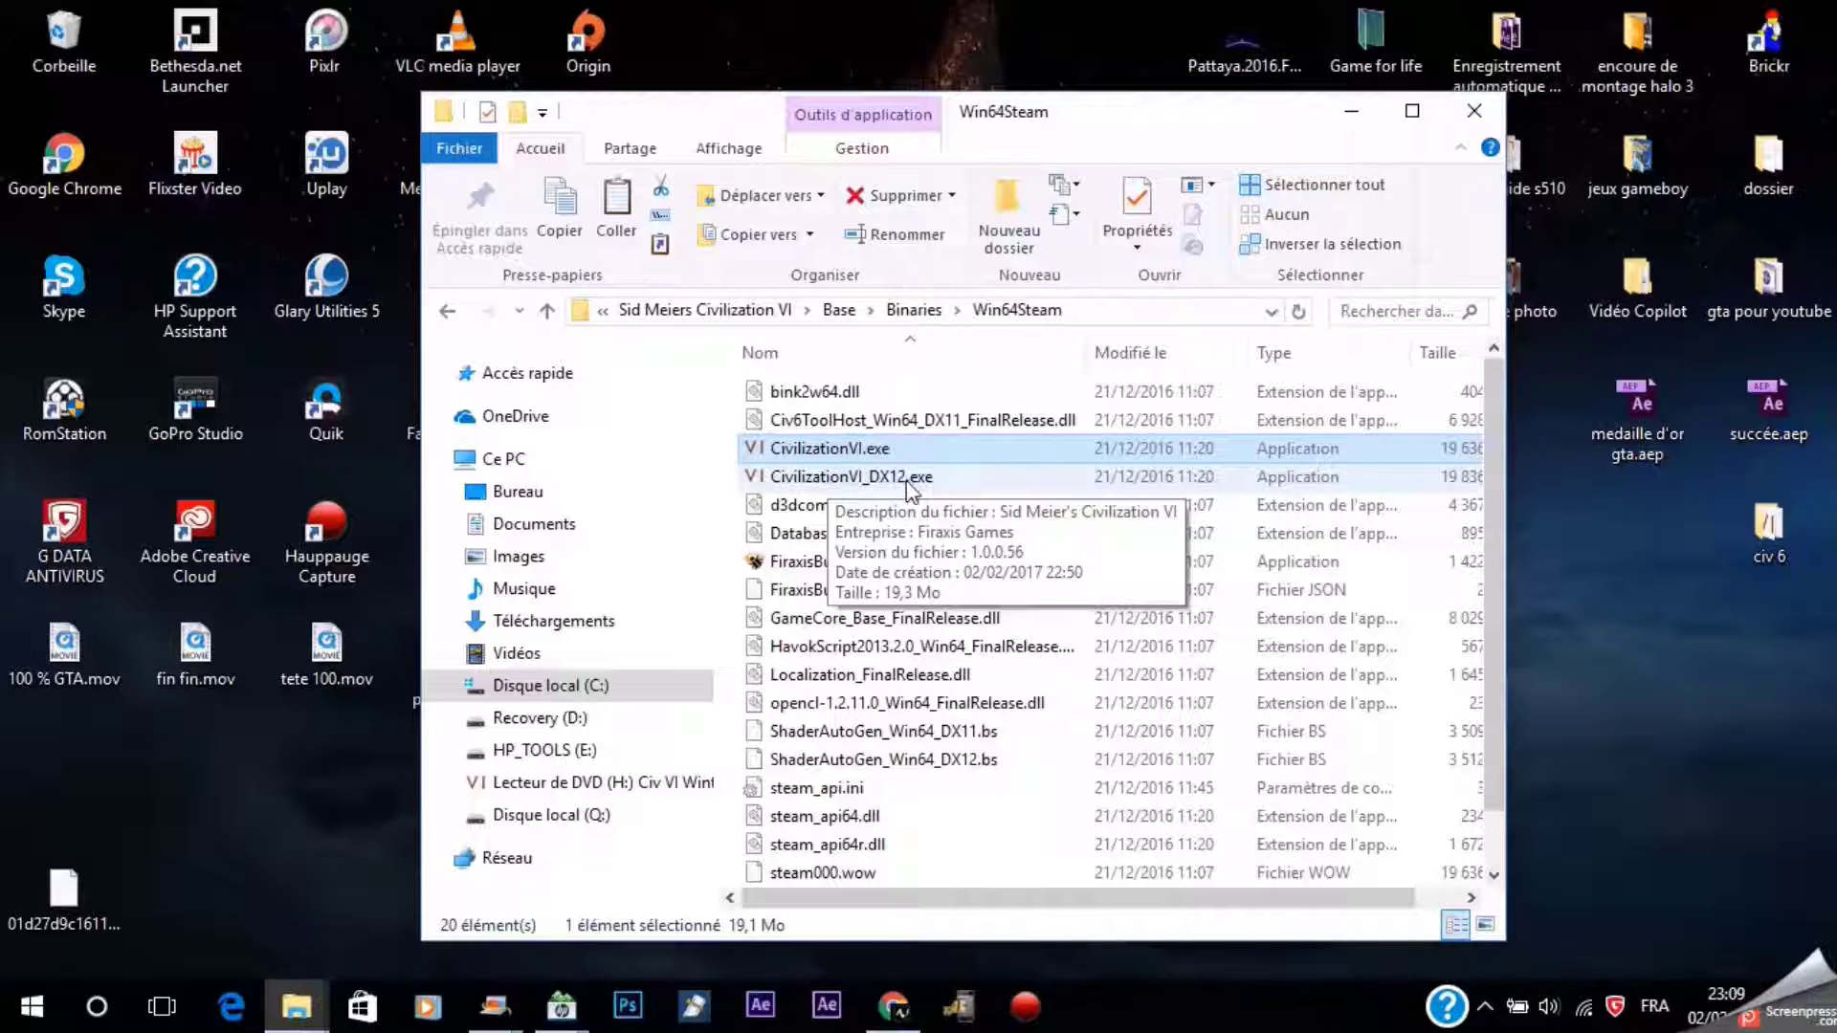
double_click(930, 447)
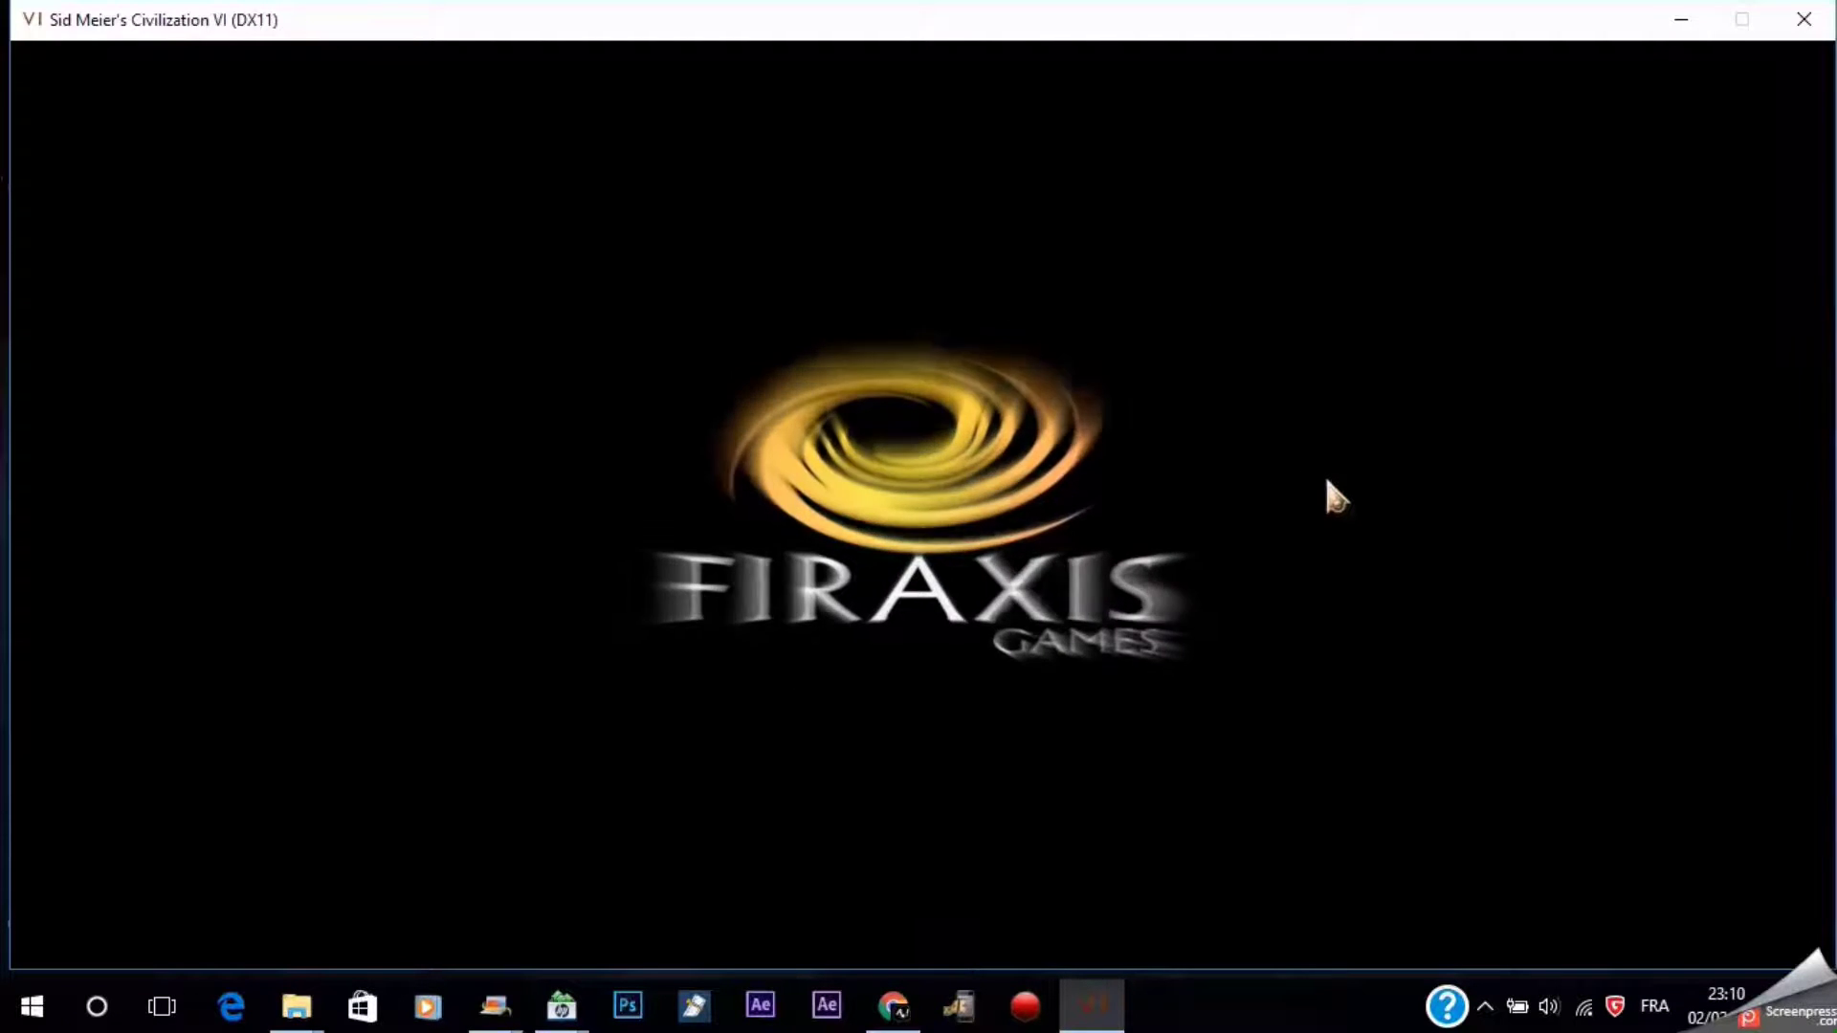
Lower the system volume to 22 while the game's intro plays
key("XF86AudioLowerVolume")
key("XF86AudioLowerVolume")
key("XF86AudioLowerVolume")
key("XF86AudioLowerVolume")
key("XF86AudioLowerVolume")
key("XF86AudioLowerVolume")
key("XF86AudioLowerVolume")
key("XF86AudioLowerVolume")
key("XF86AudioLowerVolume")
key("XF86AudioLowerVolume")
key("XF86AudioLowerVolume")
key("XF86AudioLowerVolume")
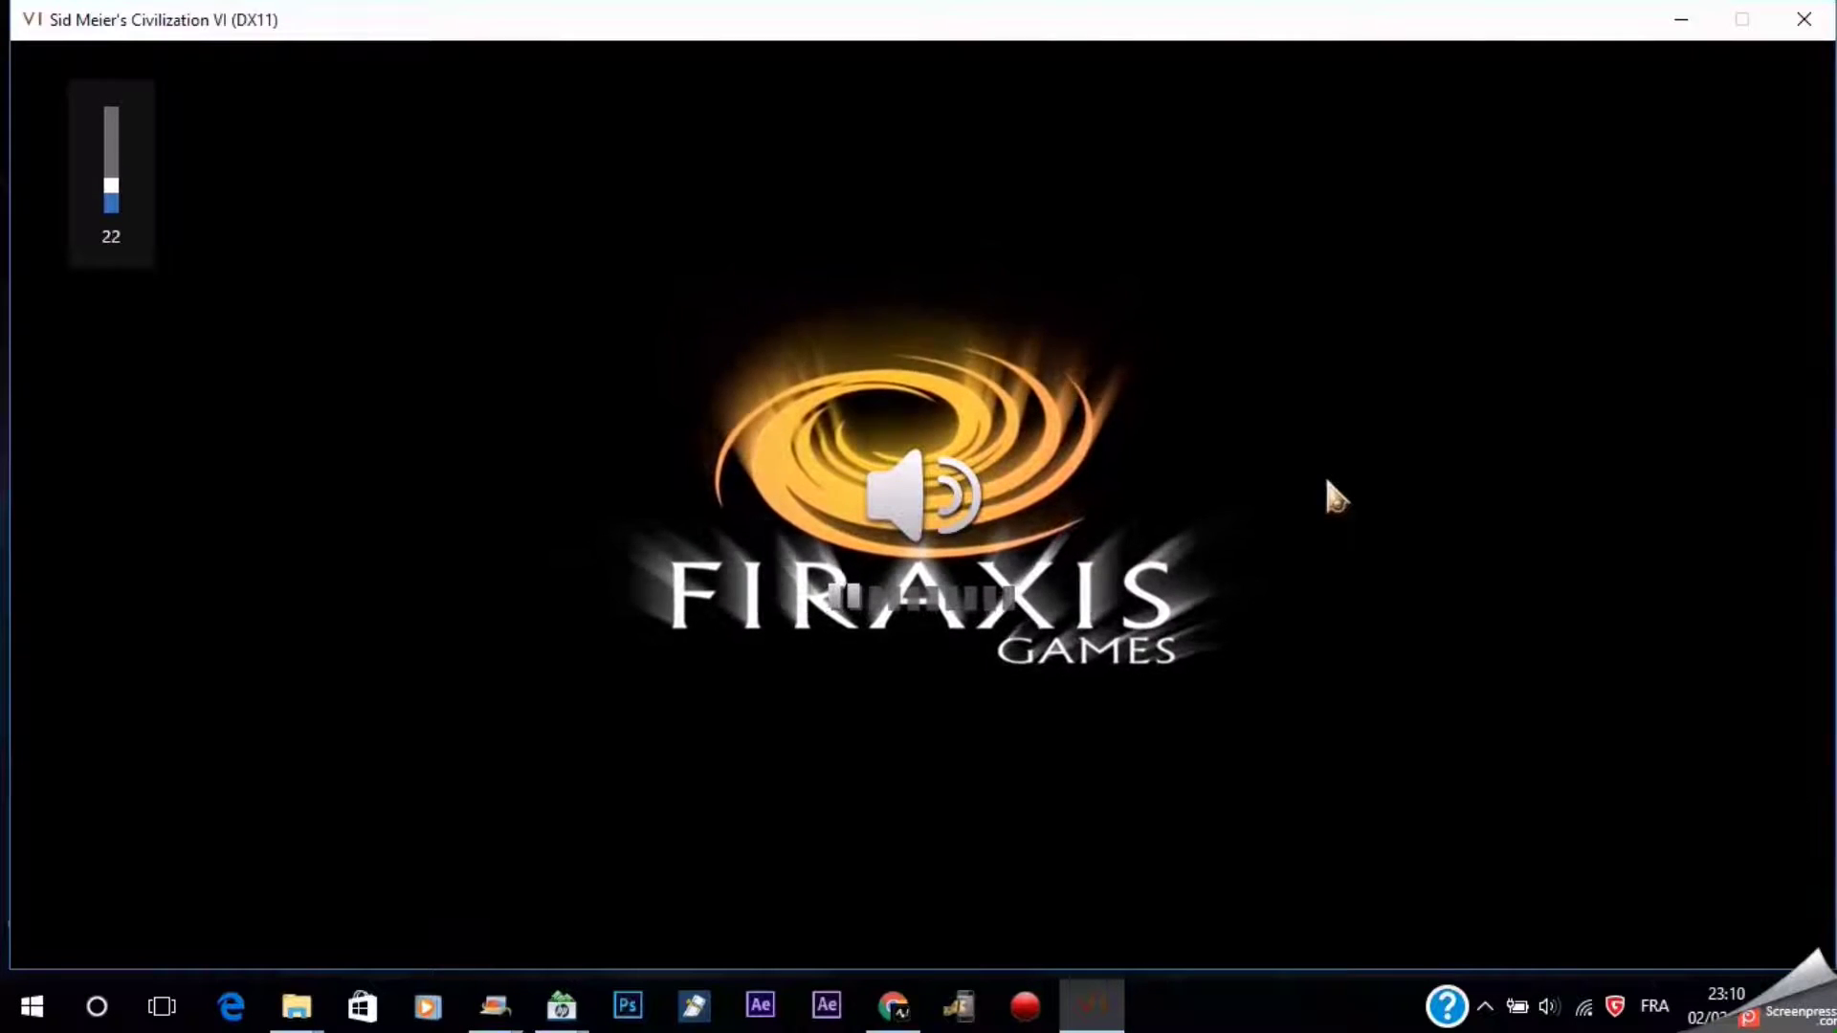